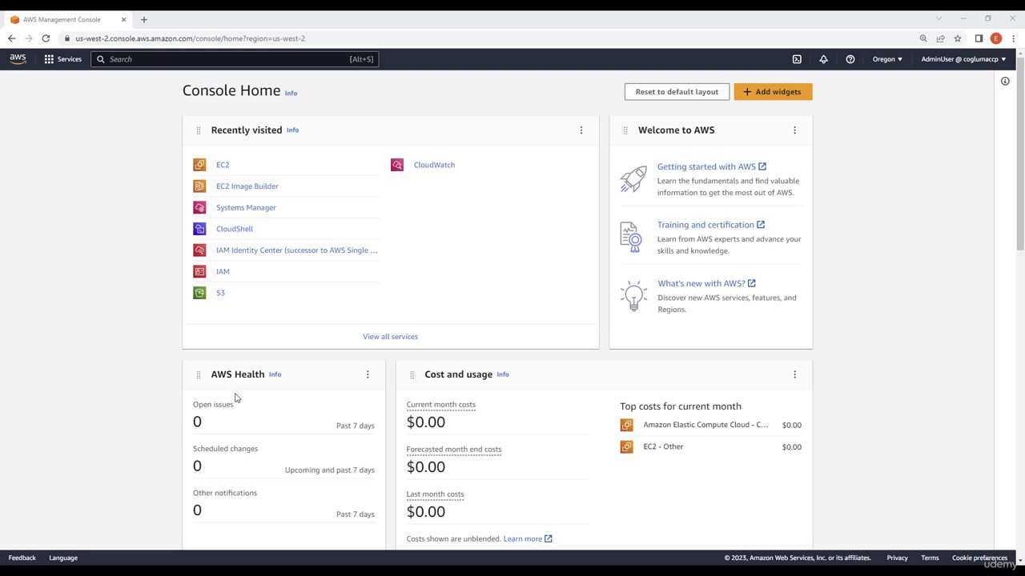
Start creating a new IAM role with an AWS service trusted entity for the EC2 use case.
{"action": "left_click", "coordinate": [222, 272]}
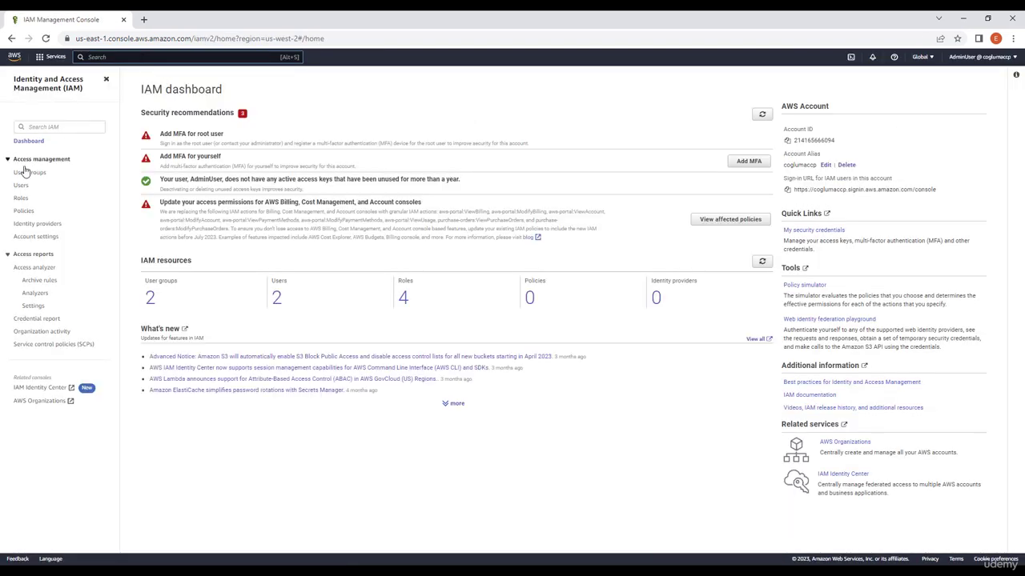
{"action": "left_click", "coordinate": [21, 201]}
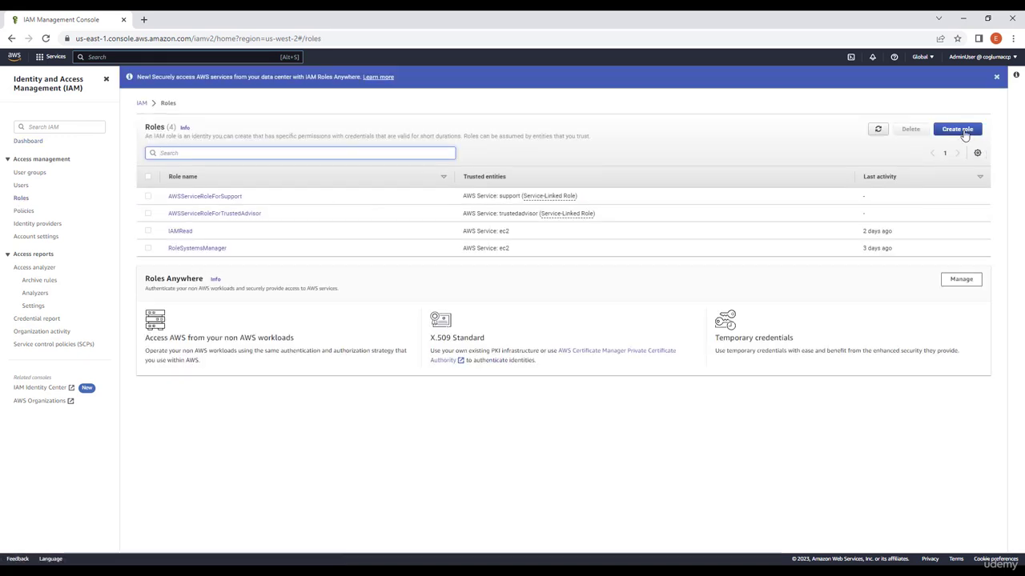
{"action": "left_click", "coordinate": [958, 130]}
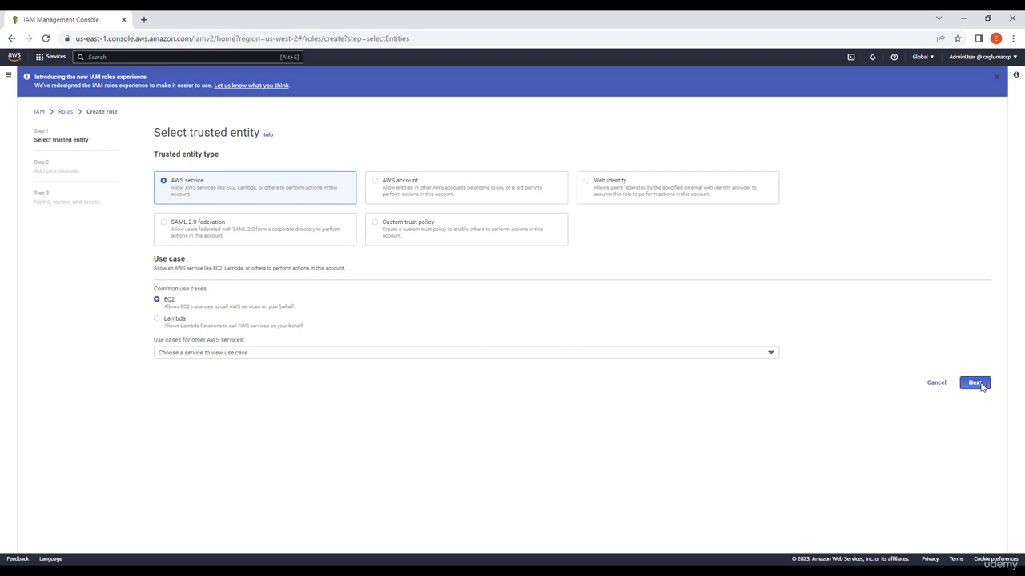
{"action": "left_click", "coordinate": [975, 383]}
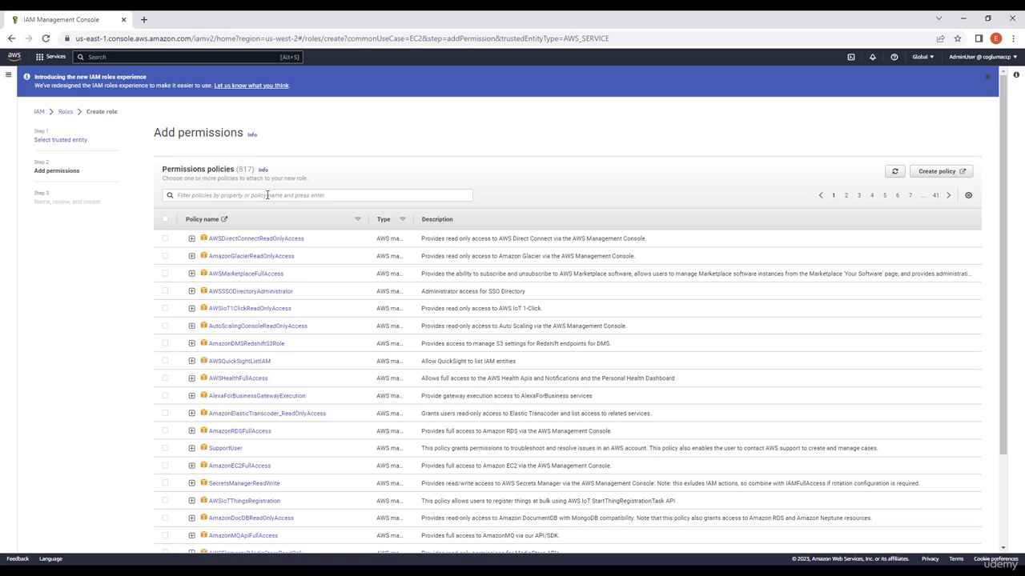
Filter permission policies by EC2InstanceProfile and select both Image Builder instance profile policies.
{"action": "left_click", "coordinate": [223, 196]}
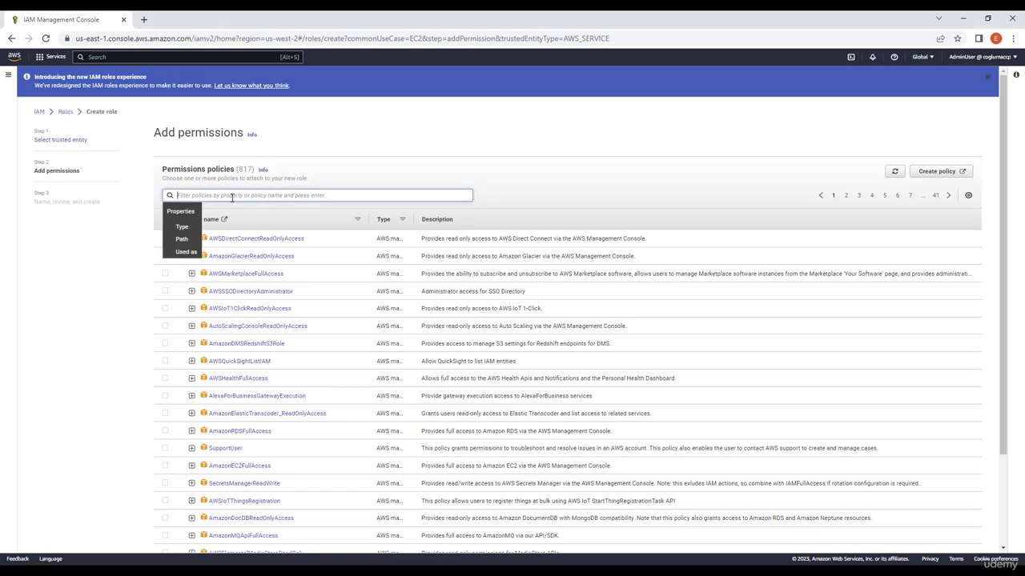
{"action": "type", "text": "EC2InstanceProfile"}
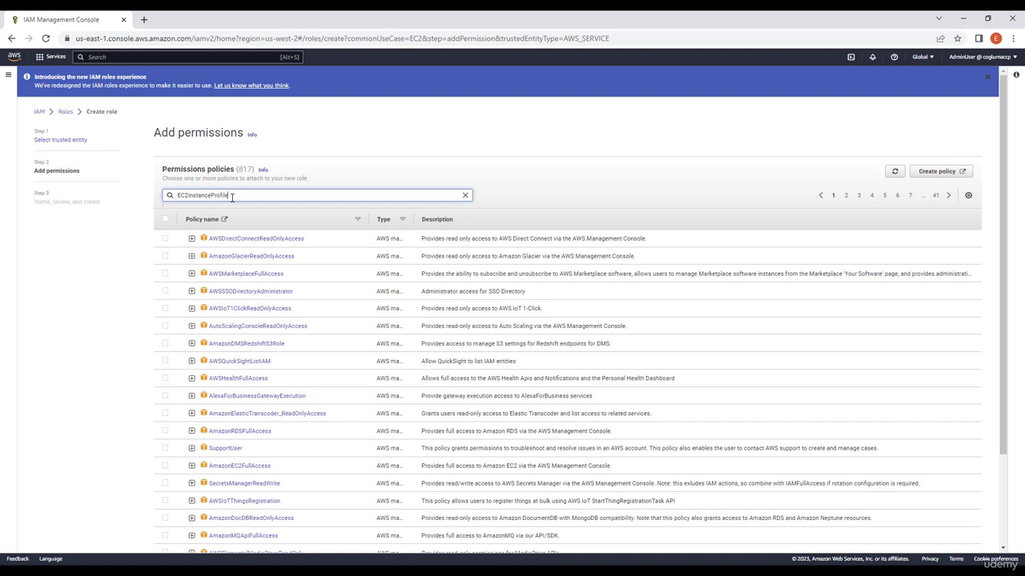
{"action": "key", "text": "Return"}
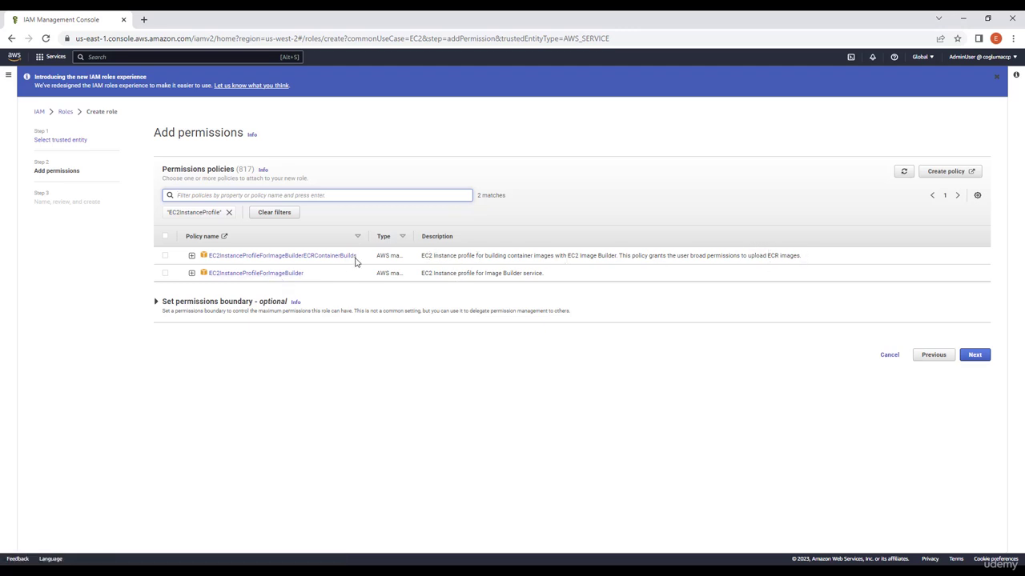
{"action": "left_click", "coordinate": [165, 256]}
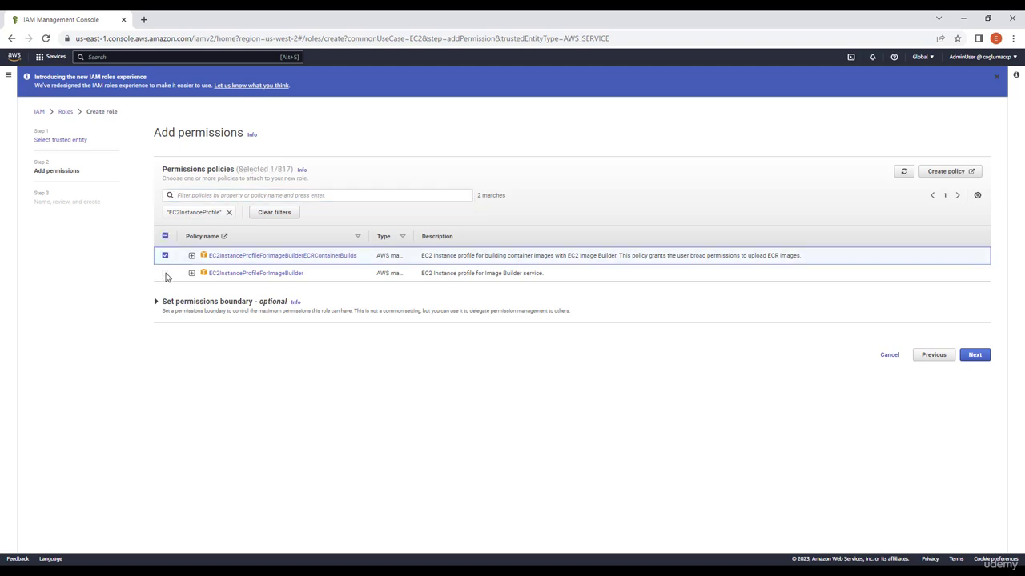
{"action": "left_click", "coordinate": [165, 274]}
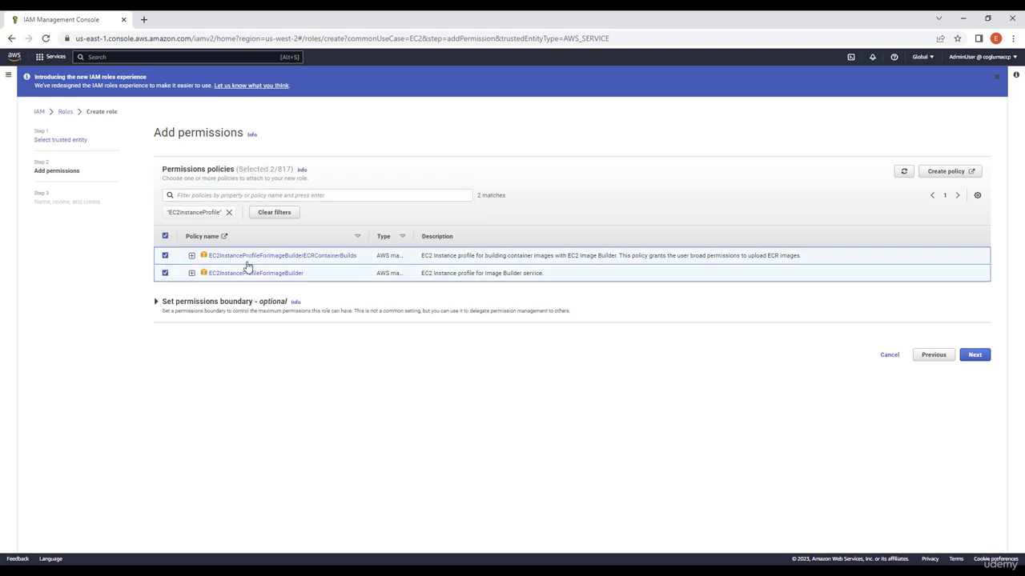
Filter policies by AmazonSSMManaged, remove the EC2InstanceProfile filter, and select AmazonSSMManagedInstanceCore.
{"action": "left_click", "coordinate": [199, 196]}
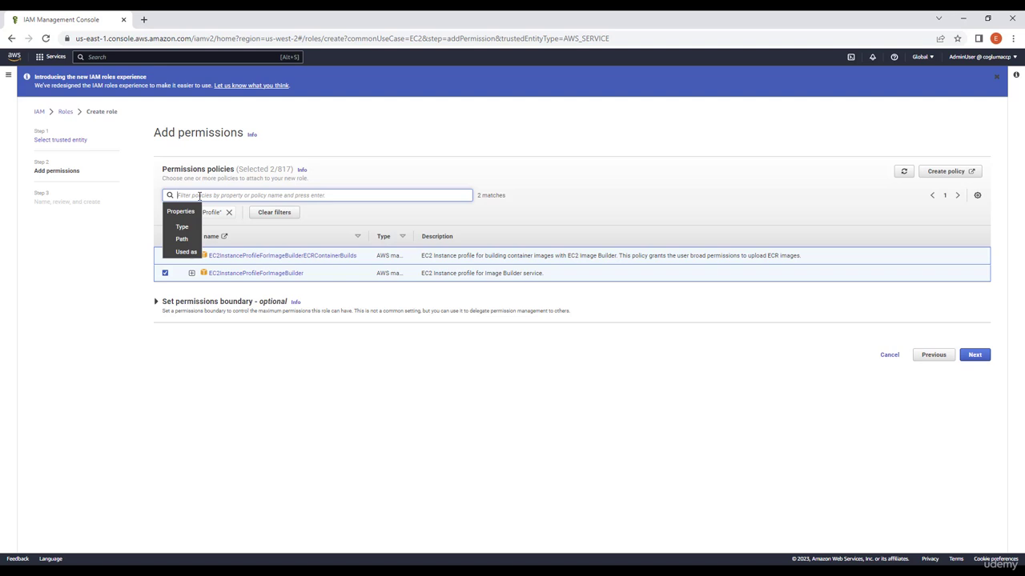
{"action": "type", "text": "AmazonSSMManaged"}
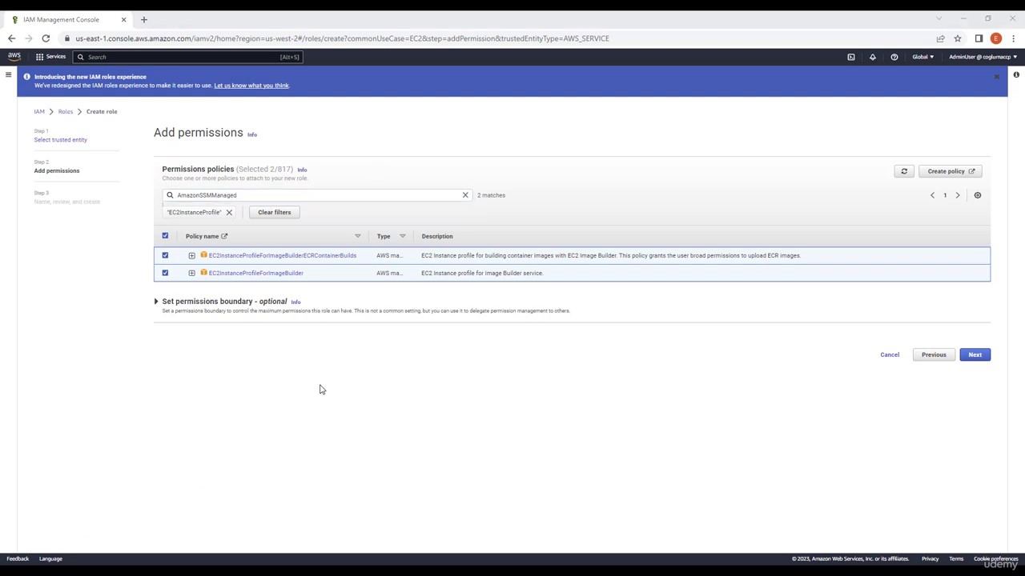
{"action": "left_click", "coordinate": [270, 194]}
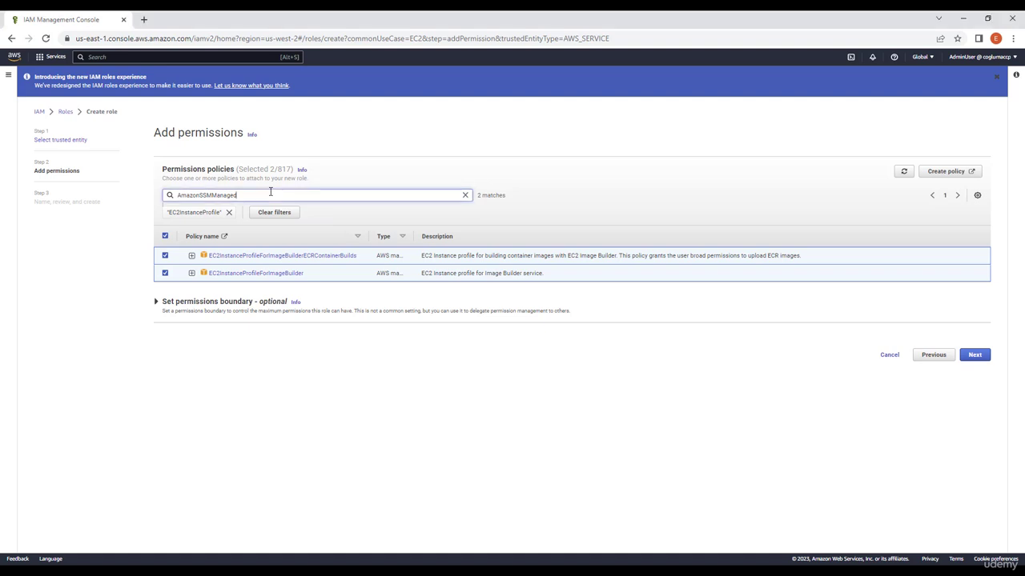
{"action": "key", "text": "Return"}
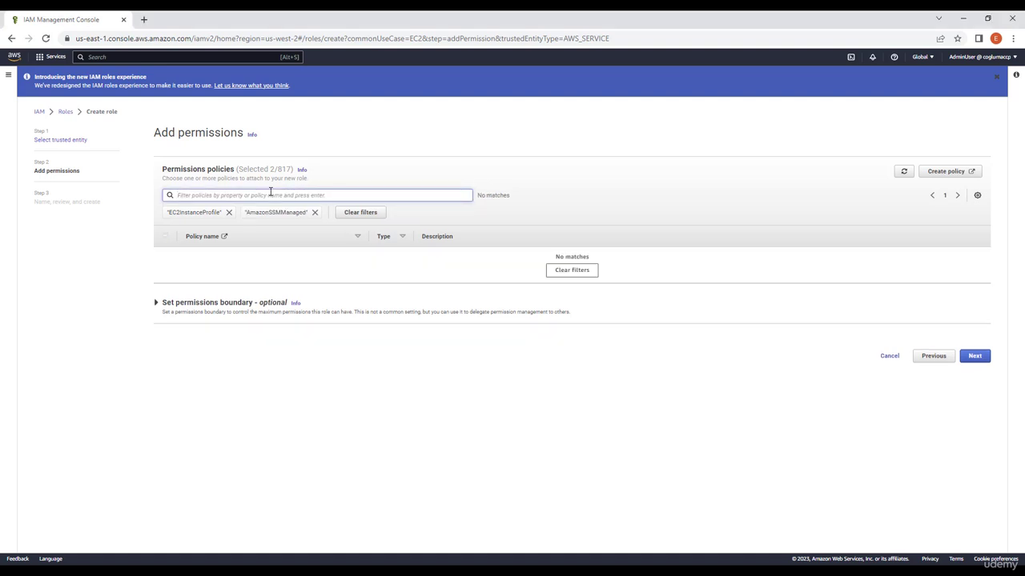
{"action": "left_click", "coordinate": [229, 213]}
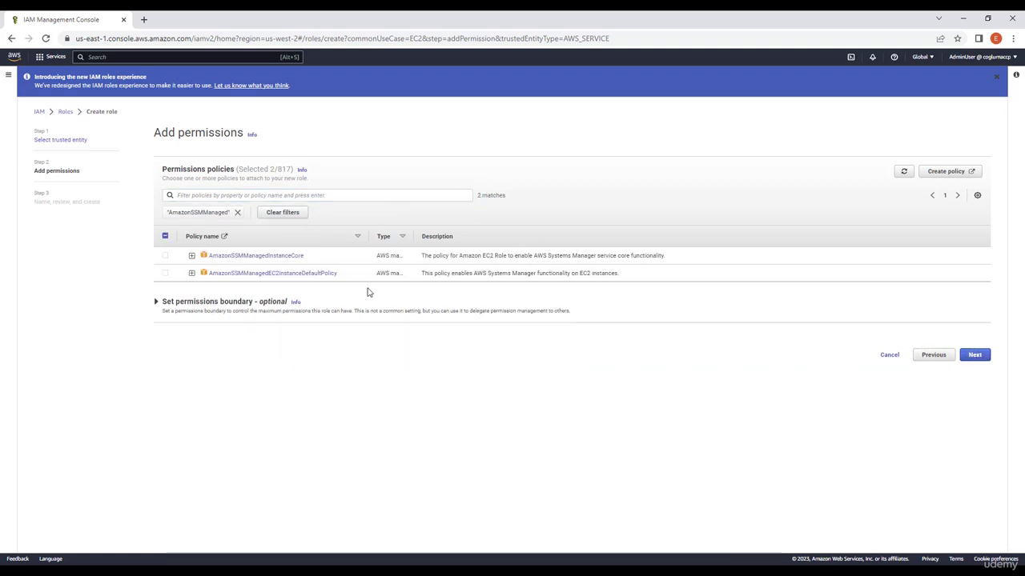
{"action": "left_click", "coordinate": [165, 257]}
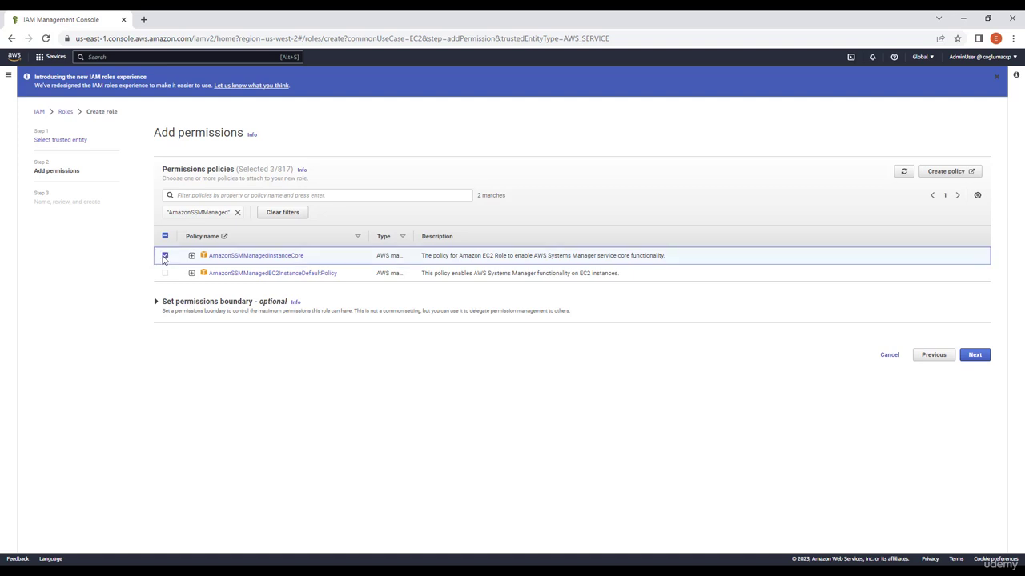
Name the role EC2ImageBuilder, review its permissions, and create the role.
{"action": "left_click", "coordinate": [978, 354]}
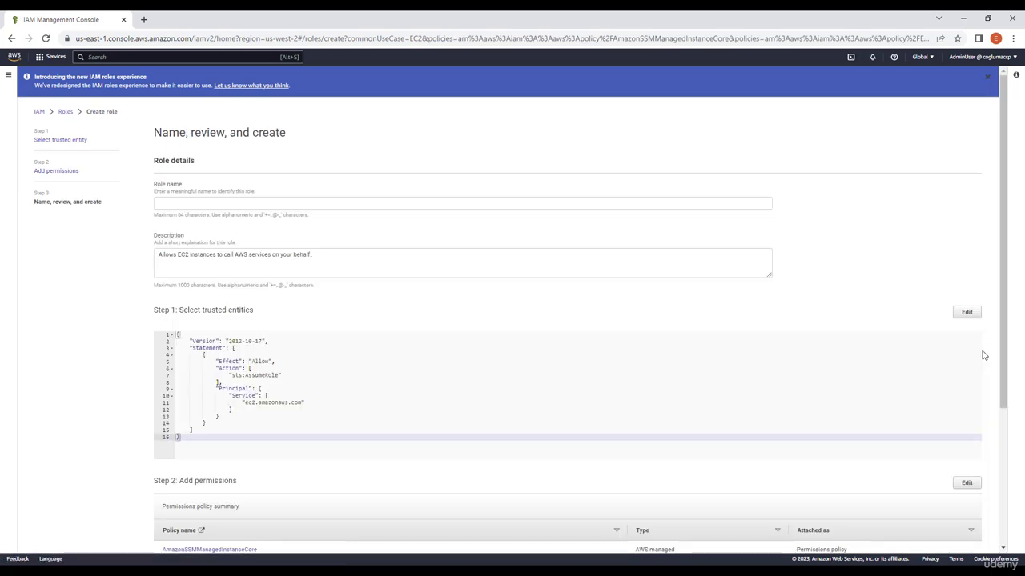
{"action": "left_click", "coordinate": [215, 203]}
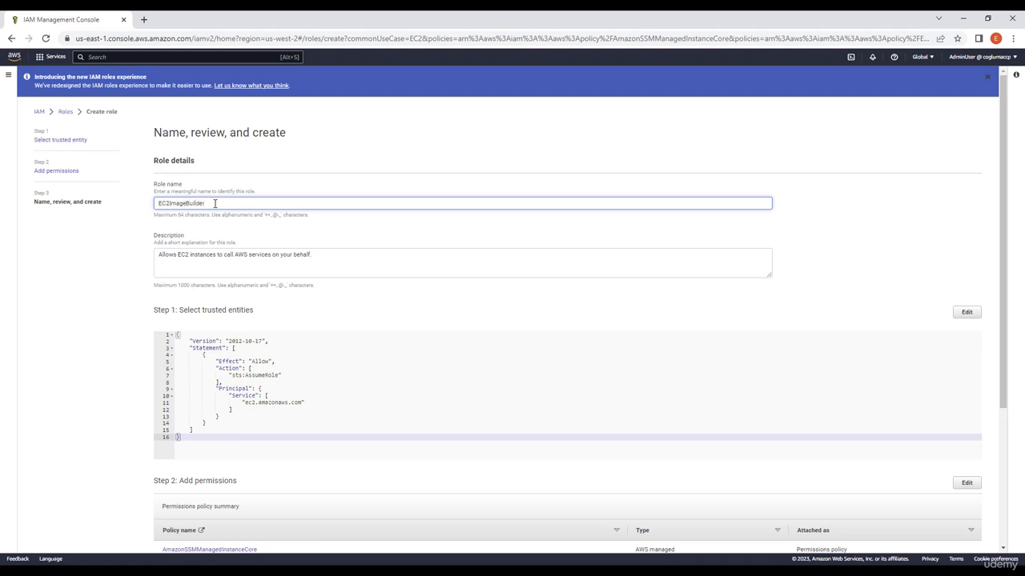
{"action": "scroll", "coordinate": [524, 233], "scroll_direction": "down", "scroll_amount": 2}
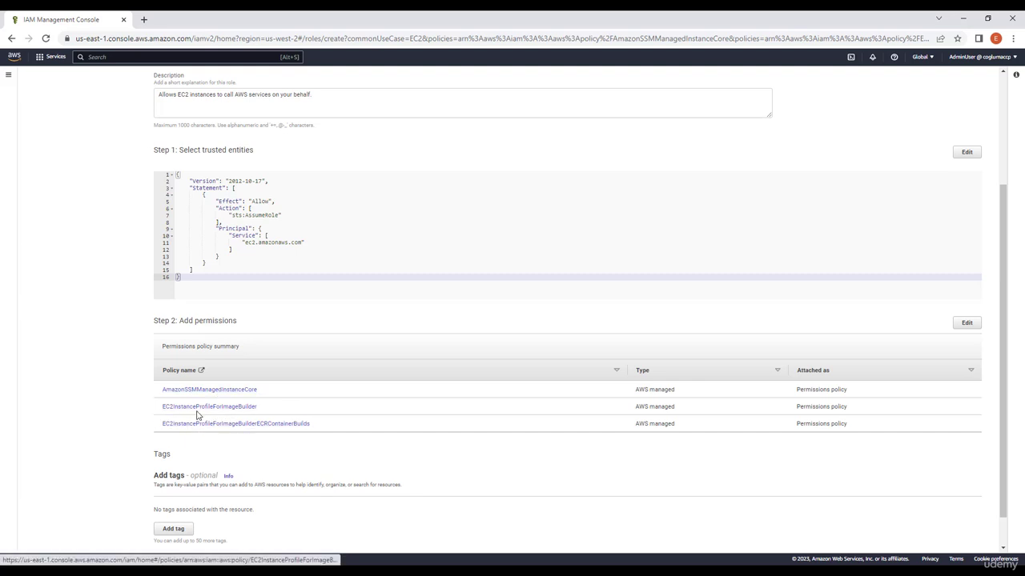
{"action": "scroll", "coordinate": [286, 460], "scroll_direction": "down", "scroll_amount": 1}
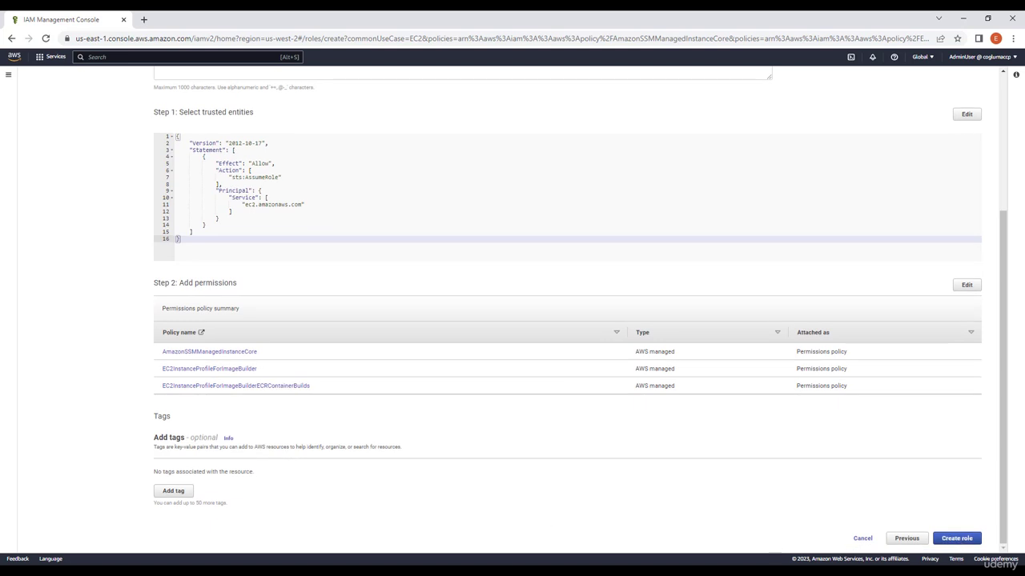
{"action": "left_click", "coordinate": [957, 538]}
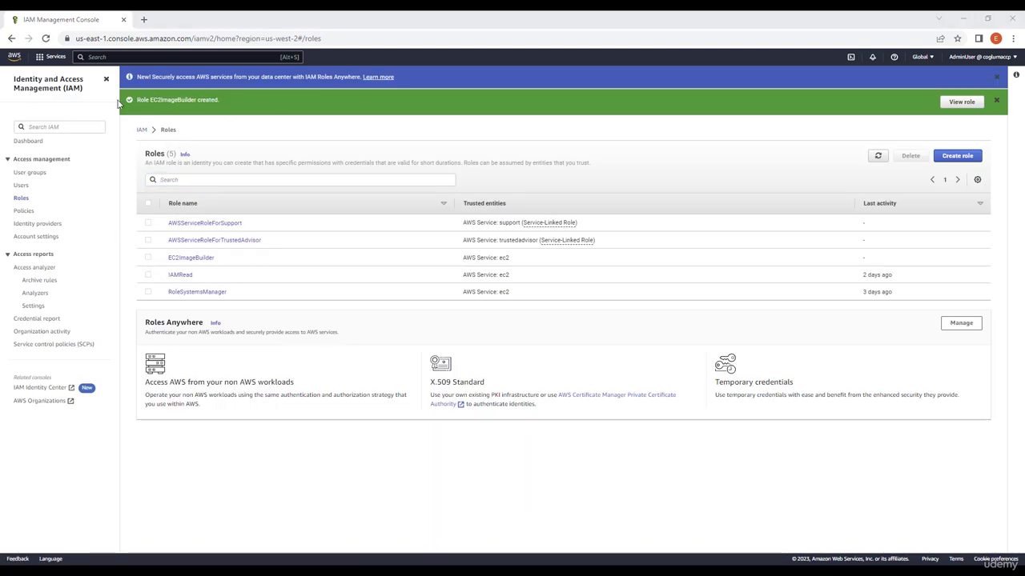
Search the console services for EC2 Image Builder and open it.
{"action": "left_click", "coordinate": [117, 57]}
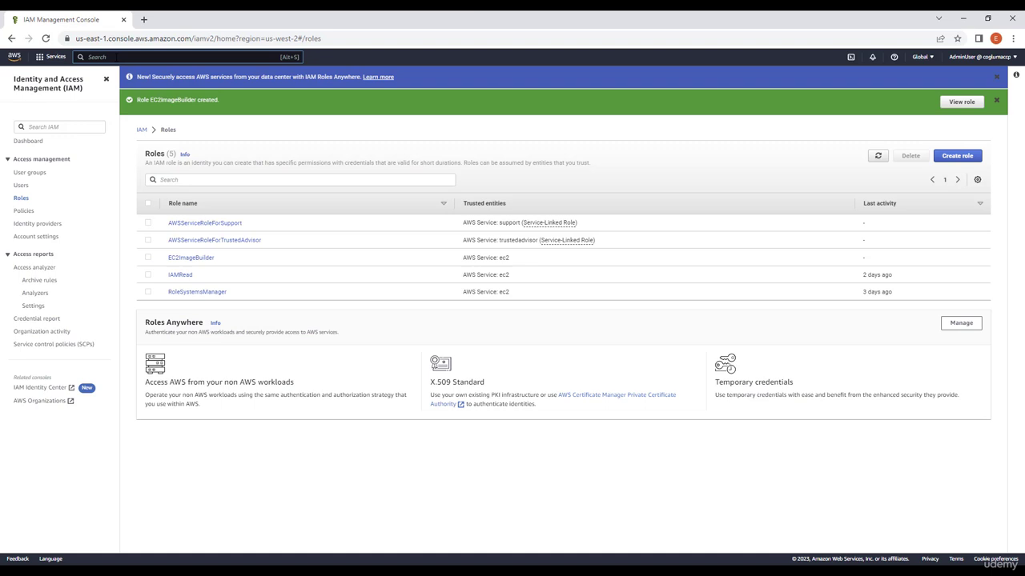
{"action": "type", "text": "EC"}
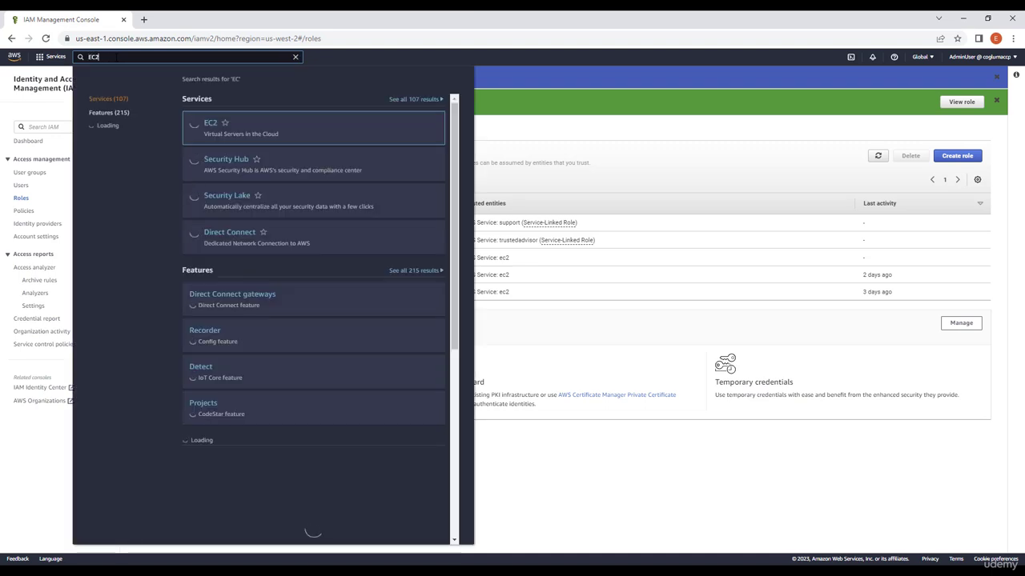
{"action": "type", "text": "2 Image"}
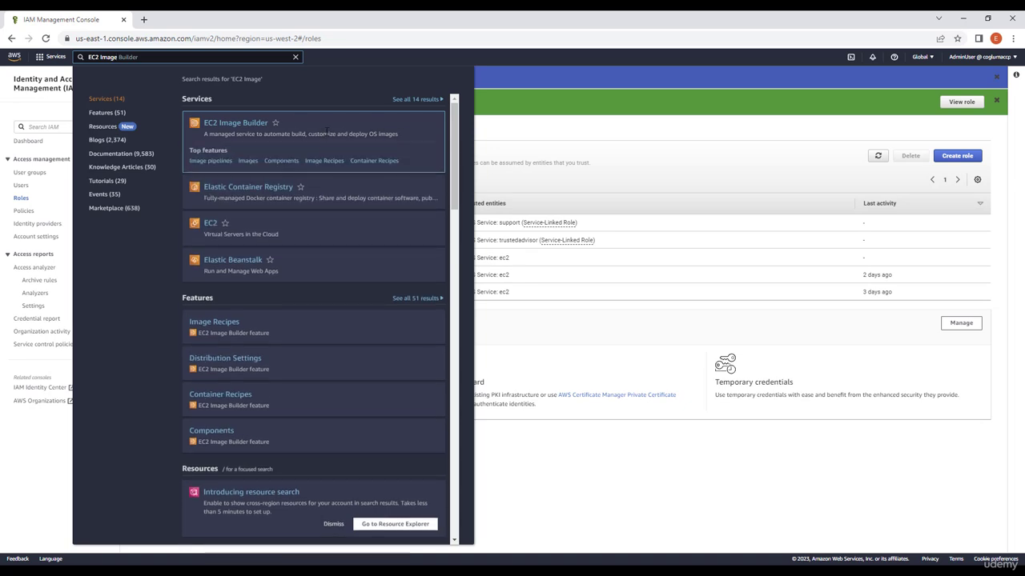
{"action": "left_click", "coordinate": [232, 129]}
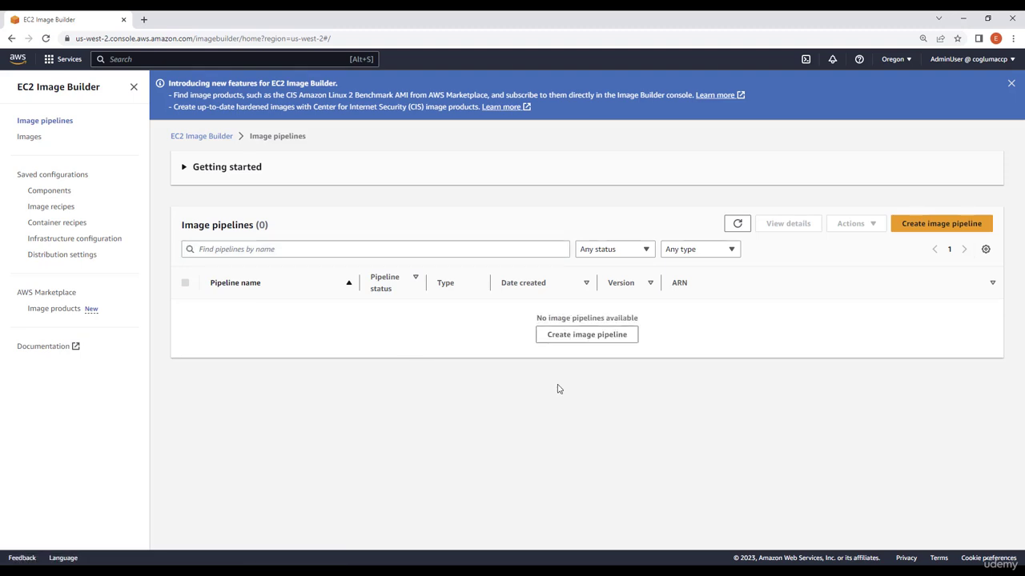
Start creating an image pipeline named MyPipeline.
{"action": "left_click", "coordinate": [923, 231]}
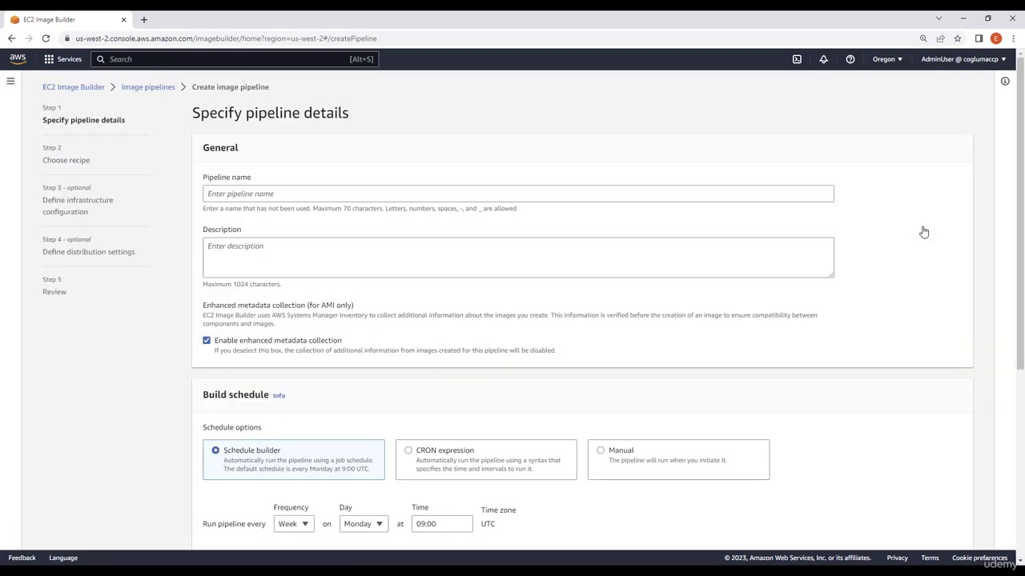
{"action": "left_click", "coordinate": [266, 193]}
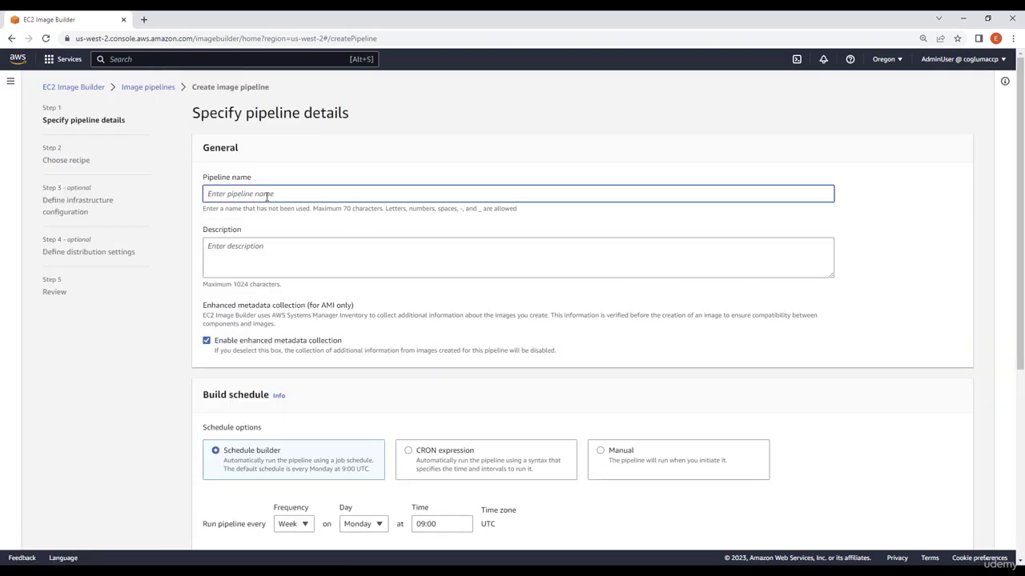
{"action": "type", "text": "MyPipeline"}
Set the pipeline's build schedule to Manual and continue to the recipe step.
{"action": "scroll", "coordinate": [368, 267], "scroll_direction": "down", "scroll_amount": 3}
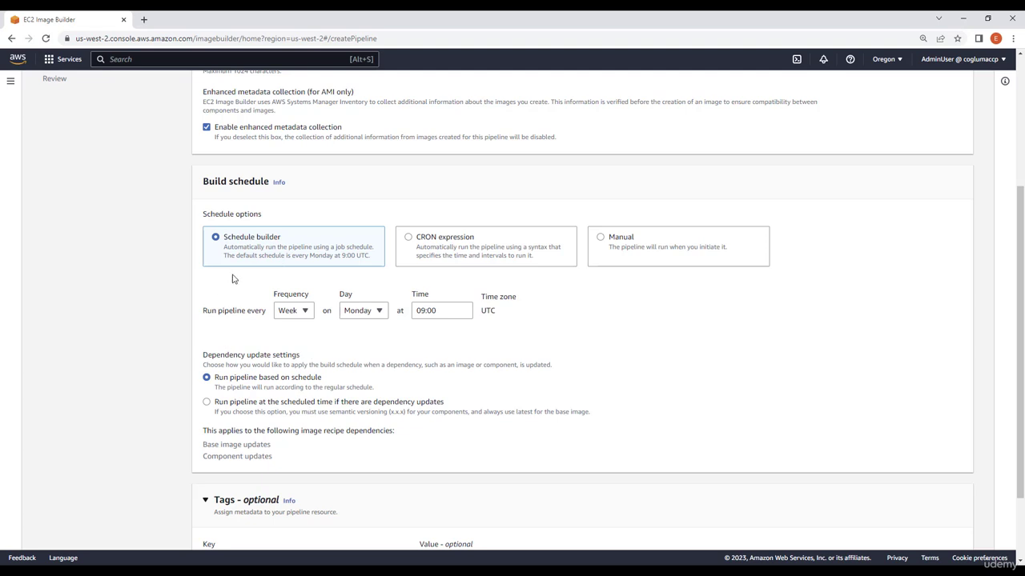
{"action": "left_click", "coordinate": [302, 313]}
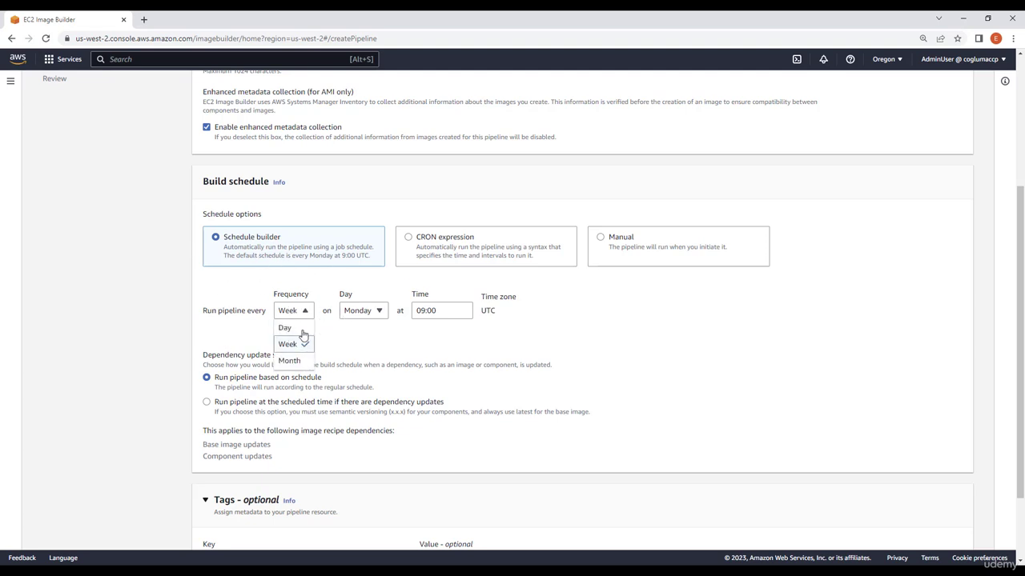
{"action": "left_click", "coordinate": [417, 340]}
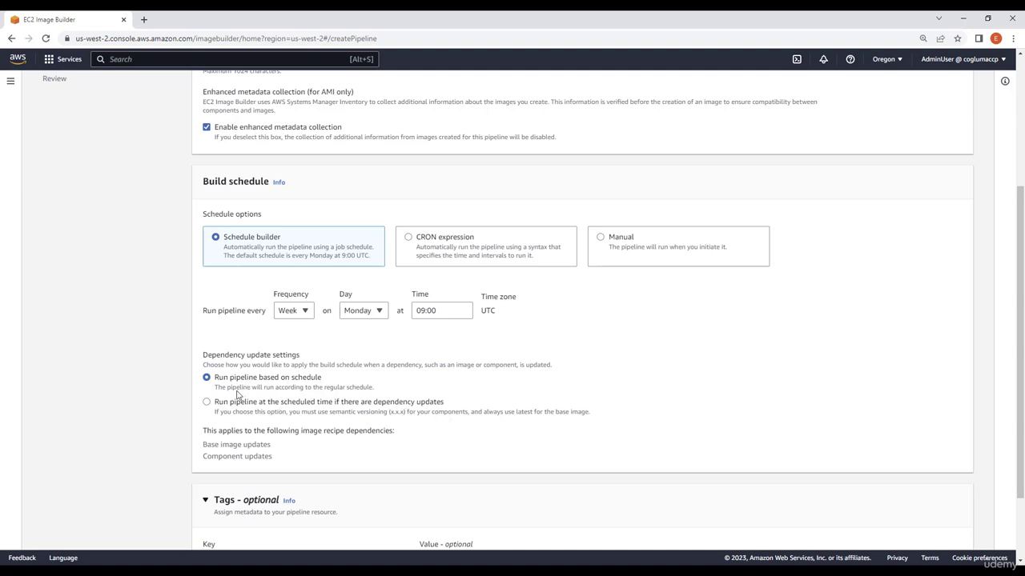
{"action": "left_click", "coordinate": [422, 250]}
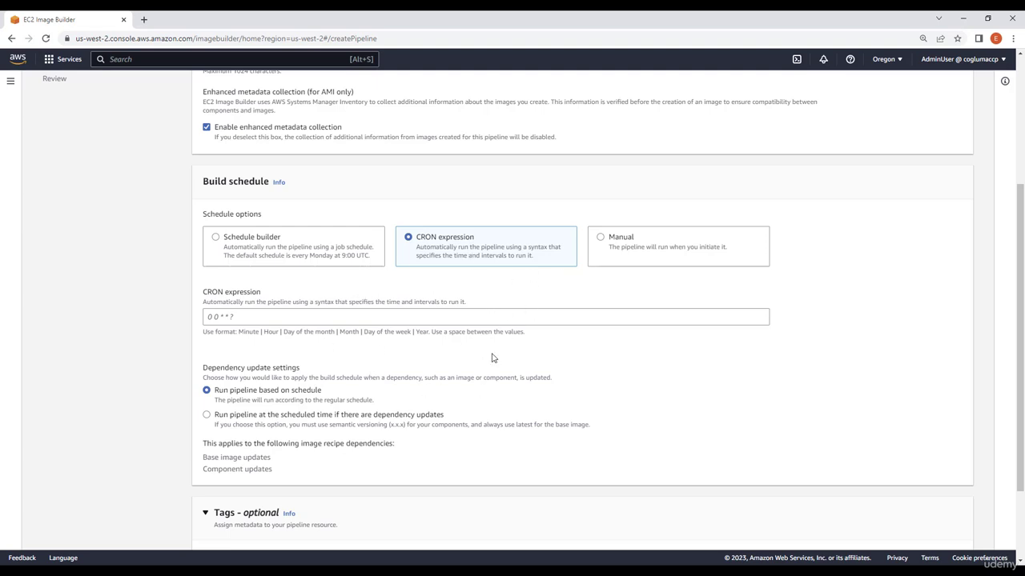
{"action": "left_click", "coordinate": [619, 262]}
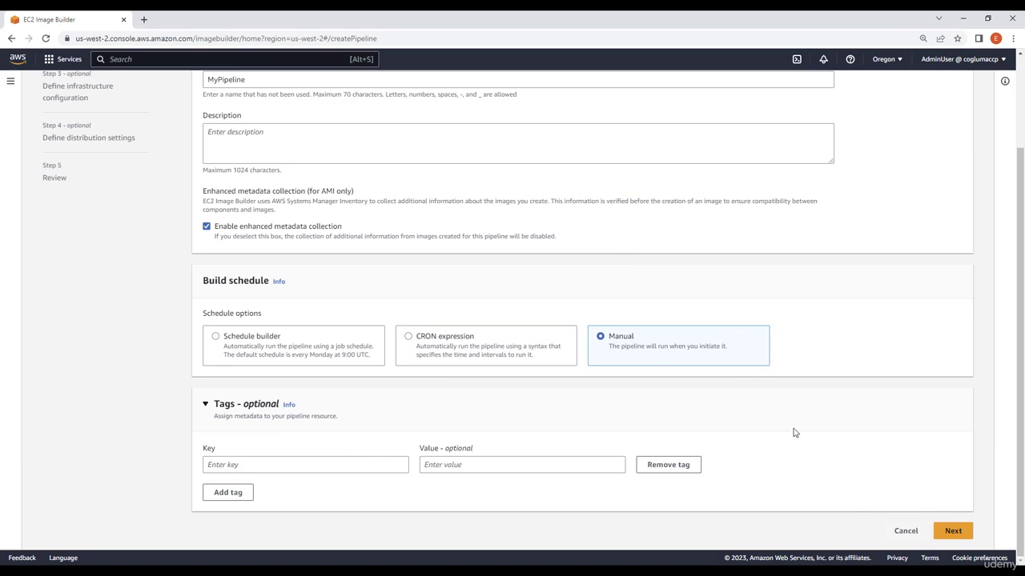
{"action": "left_click", "coordinate": [951, 532]}
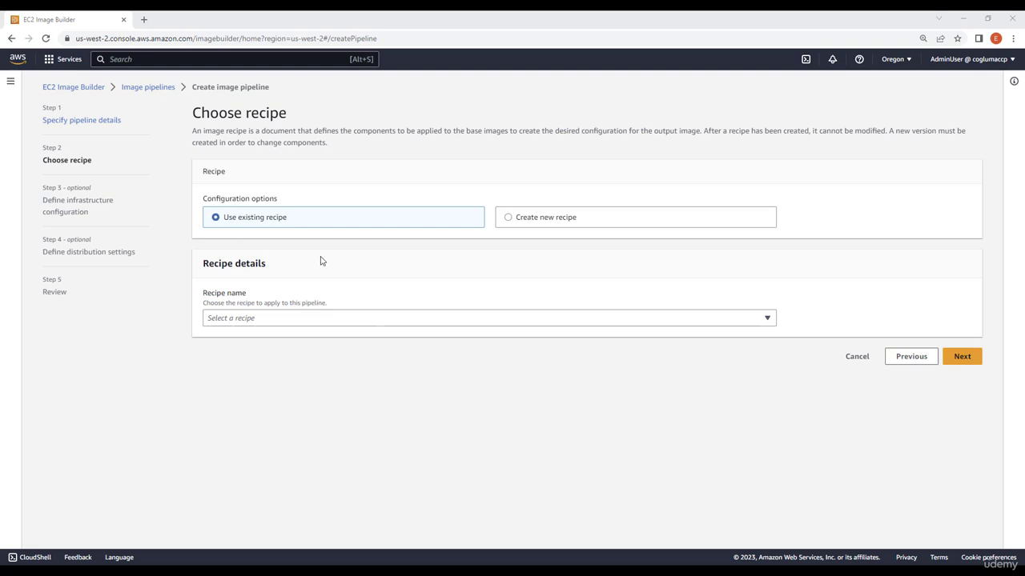
Choose to create a new recipe with Amazon Machine Image (AMI) output.
{"action": "left_click", "coordinate": [546, 222]}
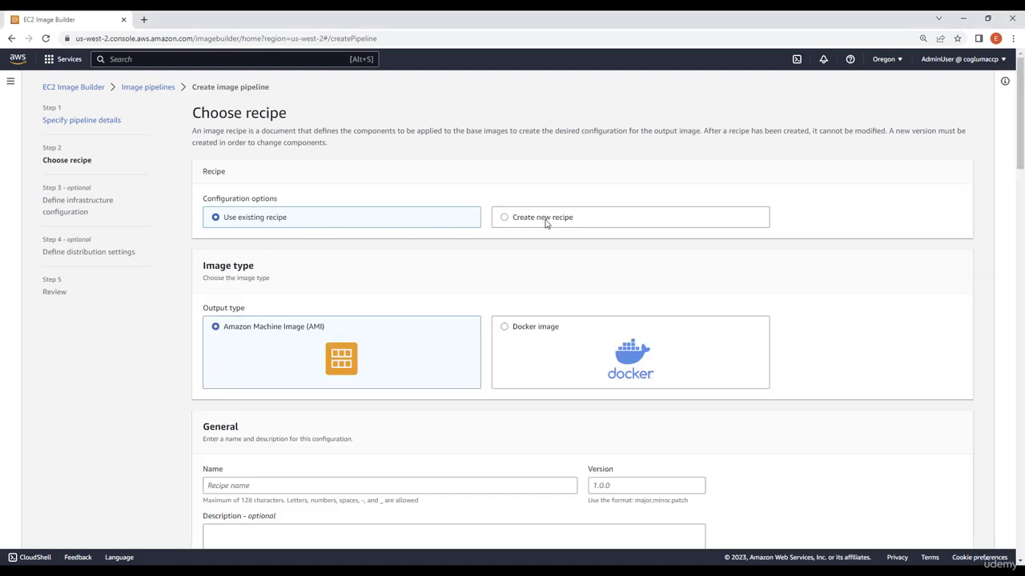
{"action": "scroll", "coordinate": [358, 333], "scroll_direction": "down", "scroll_amount": 1}
{"action": "scroll", "coordinate": [357, 333], "scroll_direction": "down", "scroll_amount": 1}
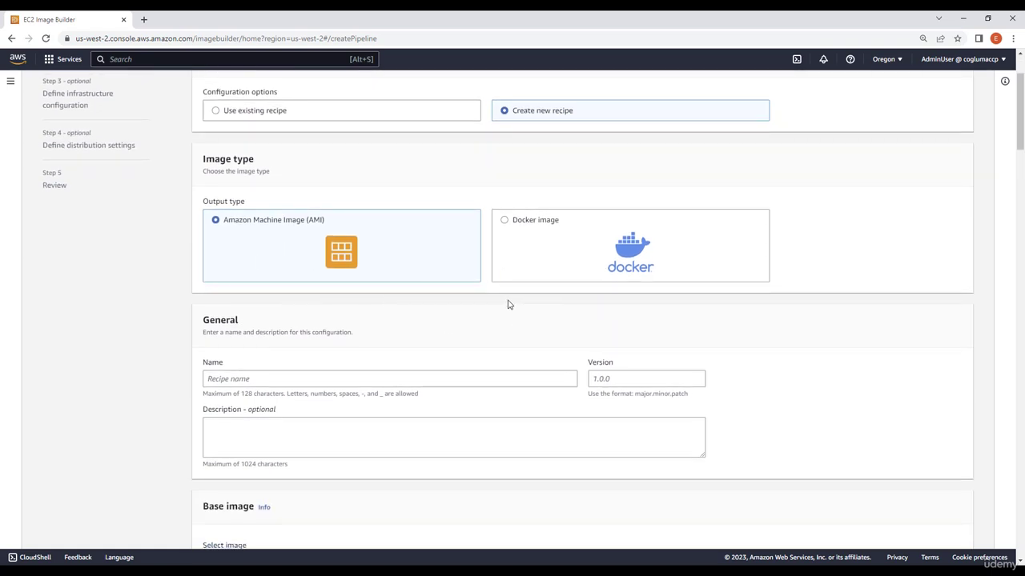
{"action": "scroll", "coordinate": [247, 258], "scroll_direction": "down", "scroll_amount": 1}
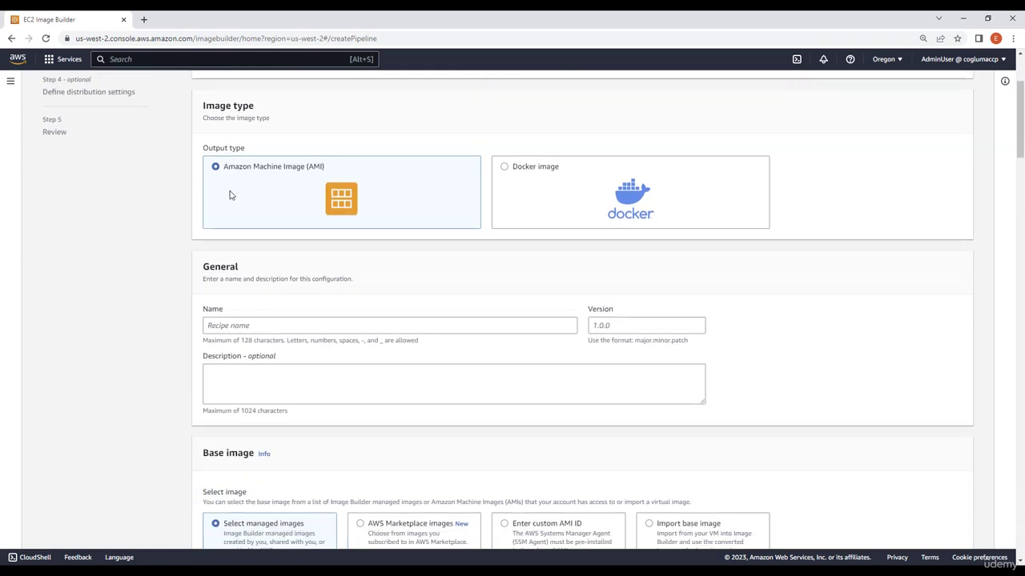
Name the recipe Recipe and set its version to 1.0.0.
{"action": "left_click", "coordinate": [242, 327]}
{"action": "type", "text": "Recipe"}
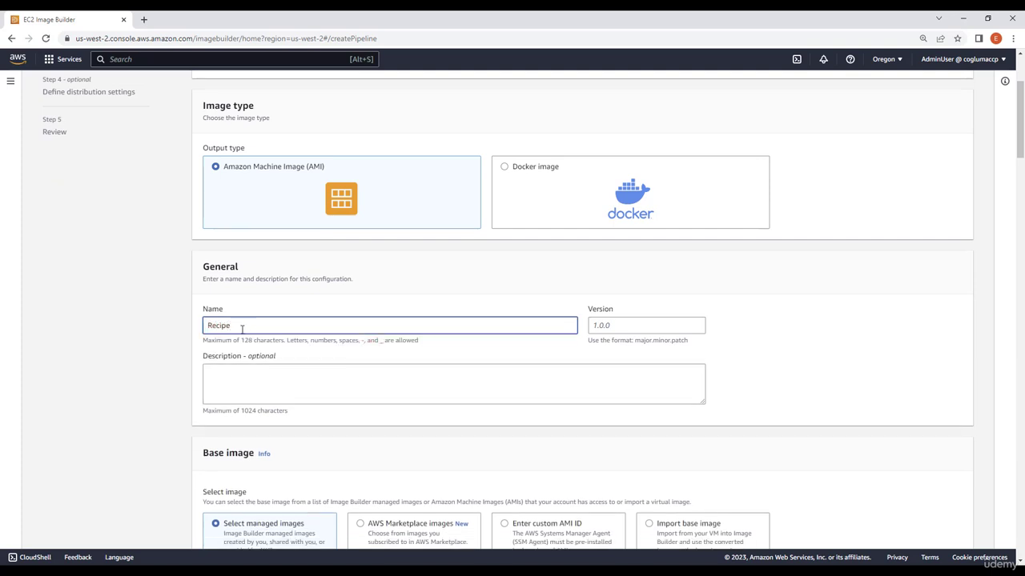
{"action": "left_click", "coordinate": [606, 325]}
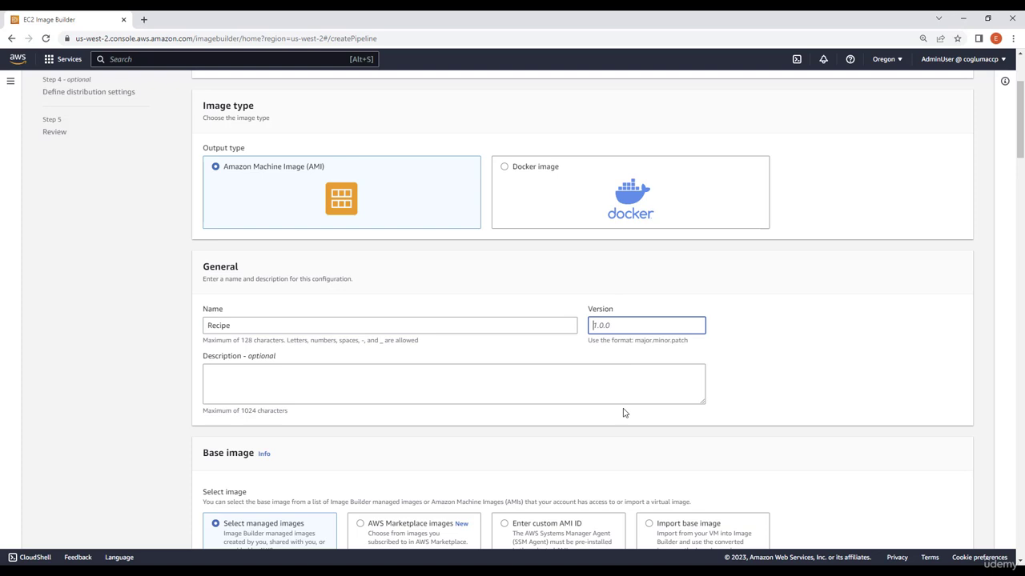
{"action": "type", "text": "1.0."}
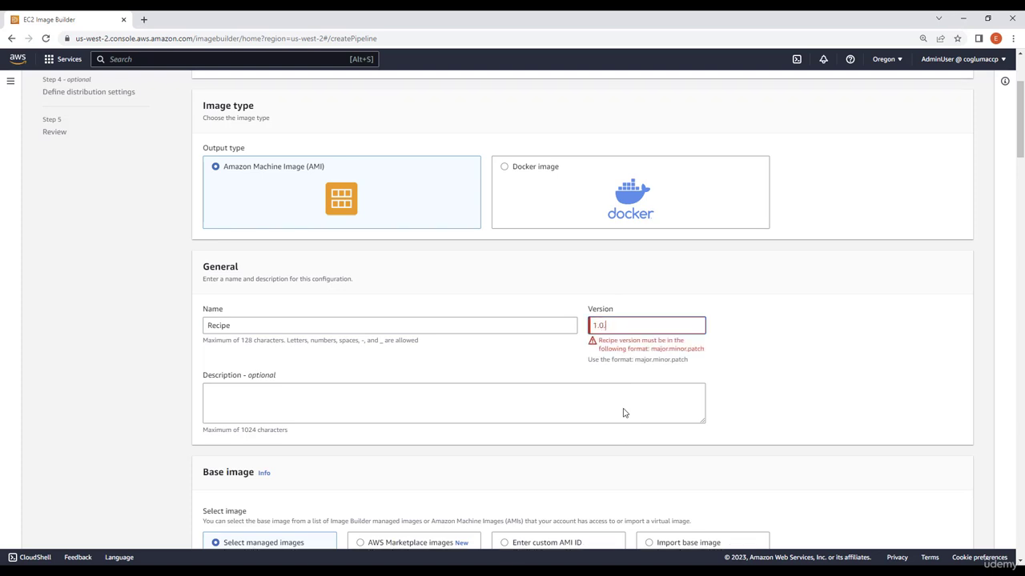
{"action": "type", "text": "0"}
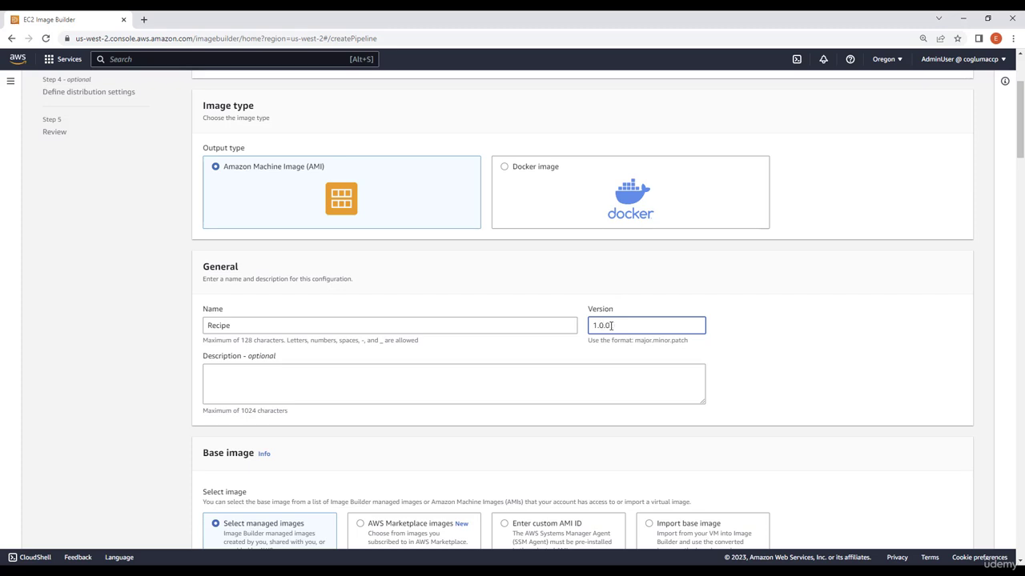
Choose Amazon Linux 2023 x86 as the recipe's base image.
{"action": "scroll", "coordinate": [362, 378], "scroll_direction": "down", "scroll_amount": 3}
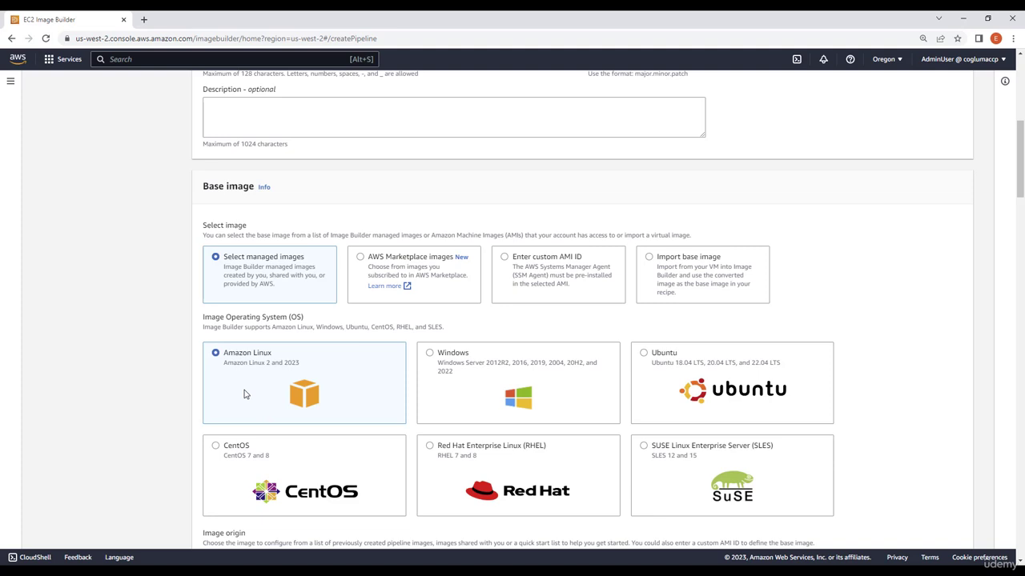
{"action": "scroll", "coordinate": [245, 394], "scroll_direction": "down", "scroll_amount": 3}
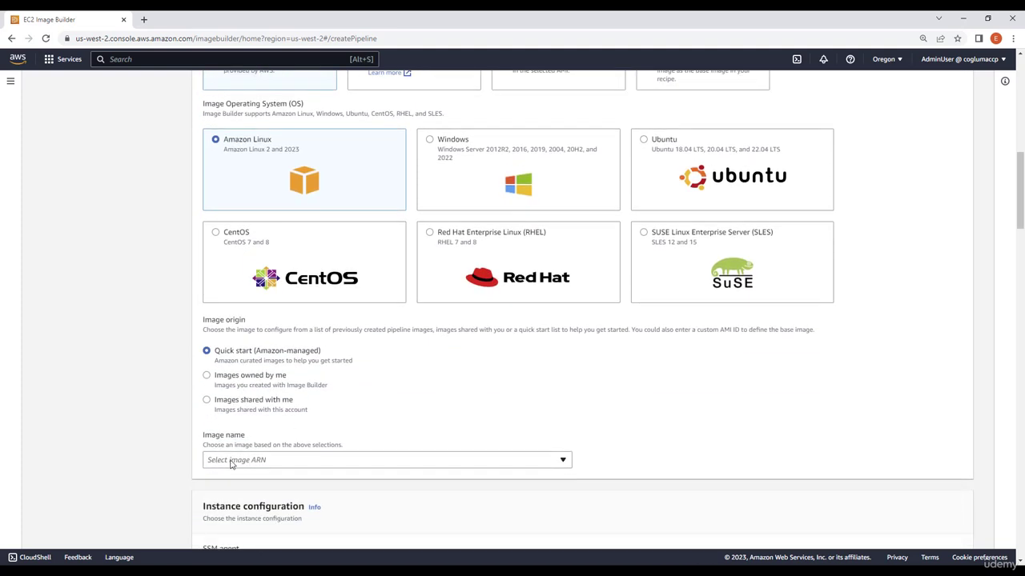
{"action": "left_click", "coordinate": [220, 460]}
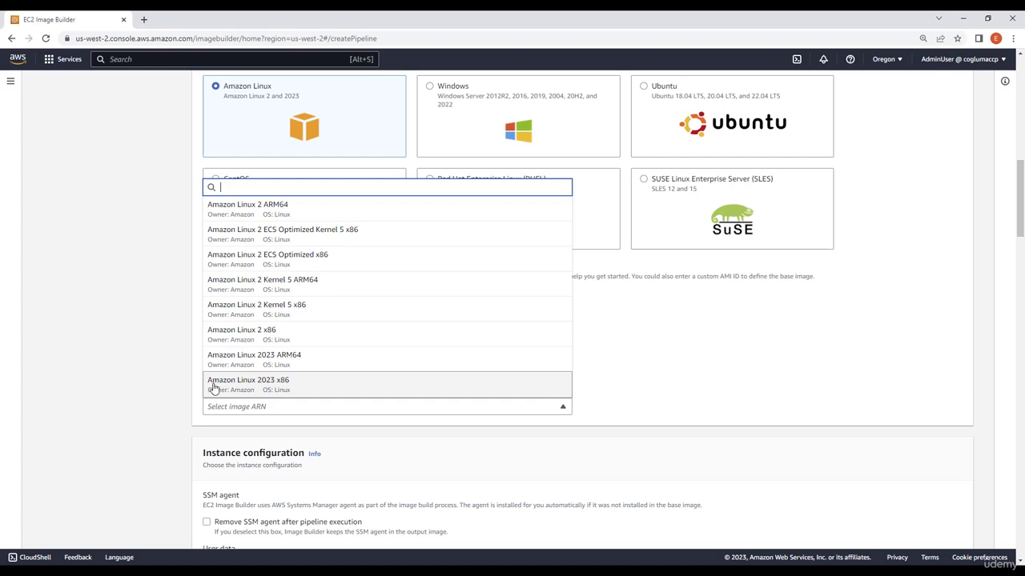
{"action": "left_click", "coordinate": [283, 389]}
Search the build components for go and add the go-linux component to the recipe.
{"action": "scroll", "coordinate": [399, 359], "scroll_direction": "down", "scroll_amount": 2}
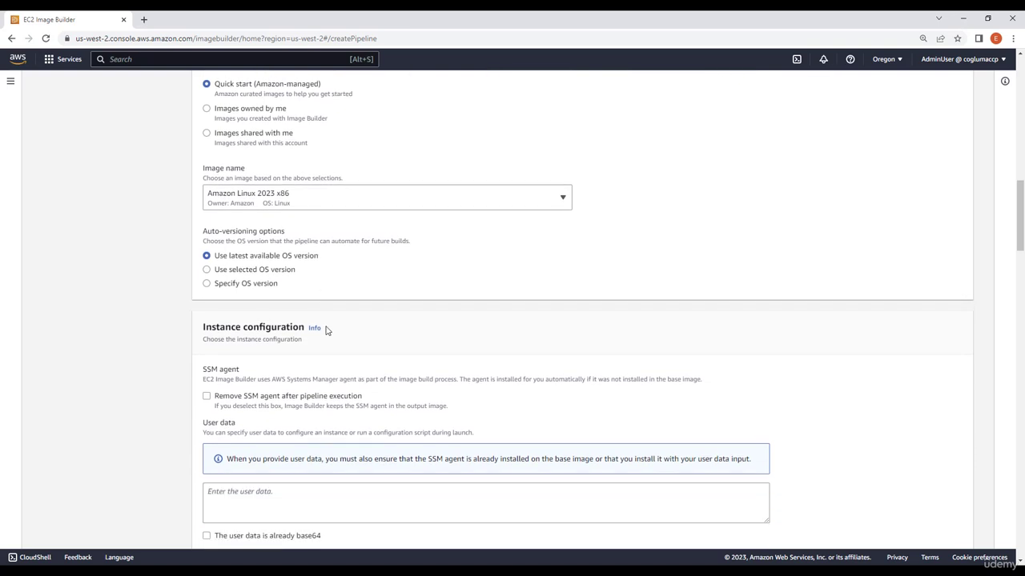
{"action": "scroll", "coordinate": [328, 328], "scroll_direction": "down", "scroll_amount": 3}
{"action": "scroll", "coordinate": [334, 323], "scroll_direction": "down", "scroll_amount": 4}
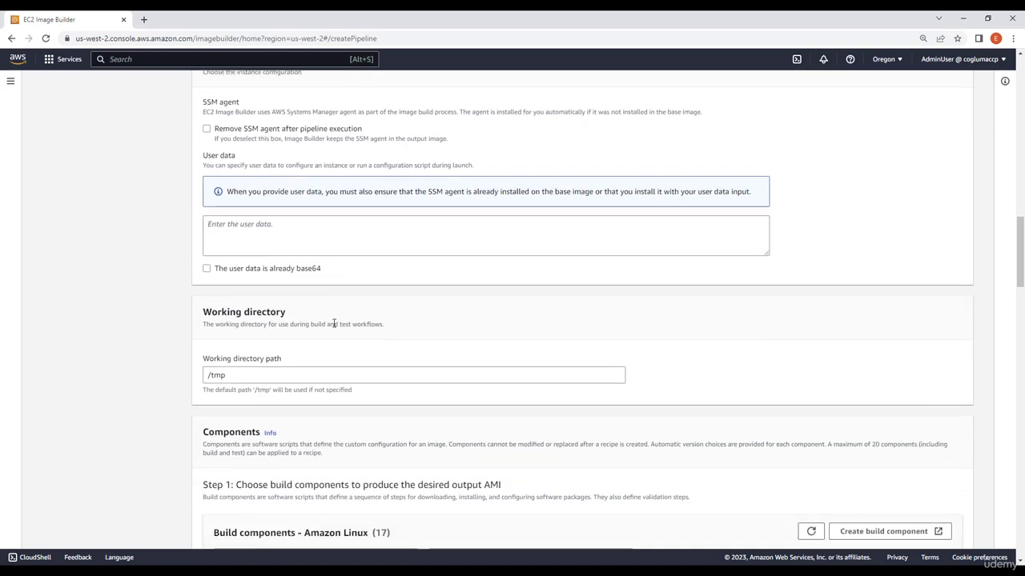
{"action": "scroll", "coordinate": [333, 322], "scroll_direction": "down", "scroll_amount": 1}
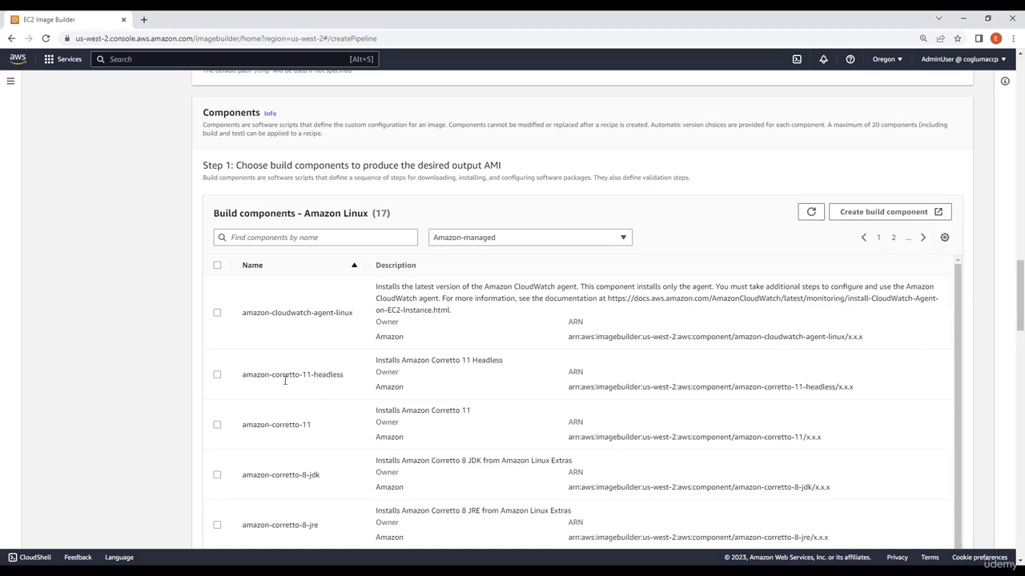
{"action": "scroll", "coordinate": [285, 381], "scroll_direction": "down", "scroll_amount": 5}
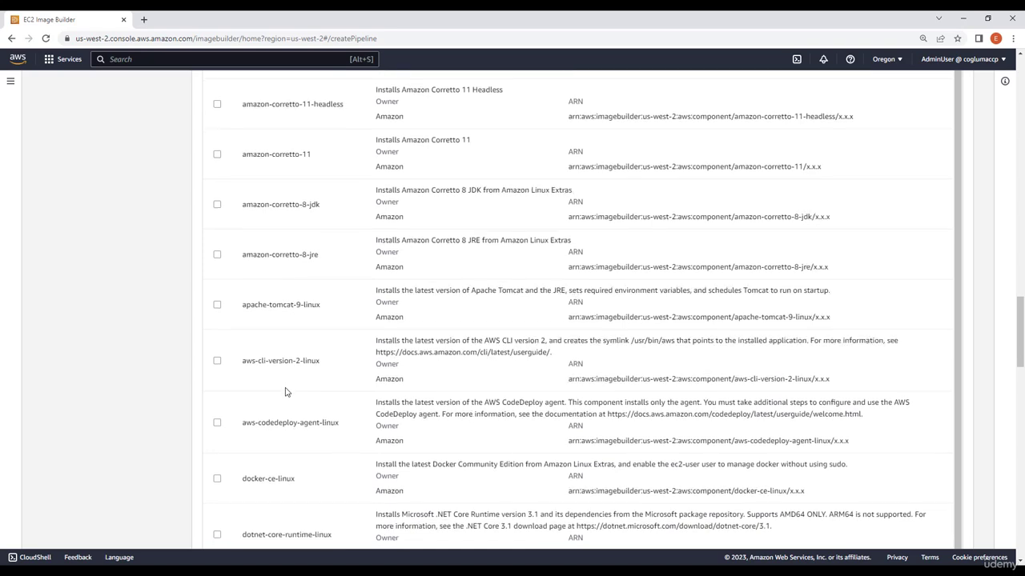
{"action": "scroll", "coordinate": [376, 344], "scroll_direction": "up", "scroll_amount": 2}
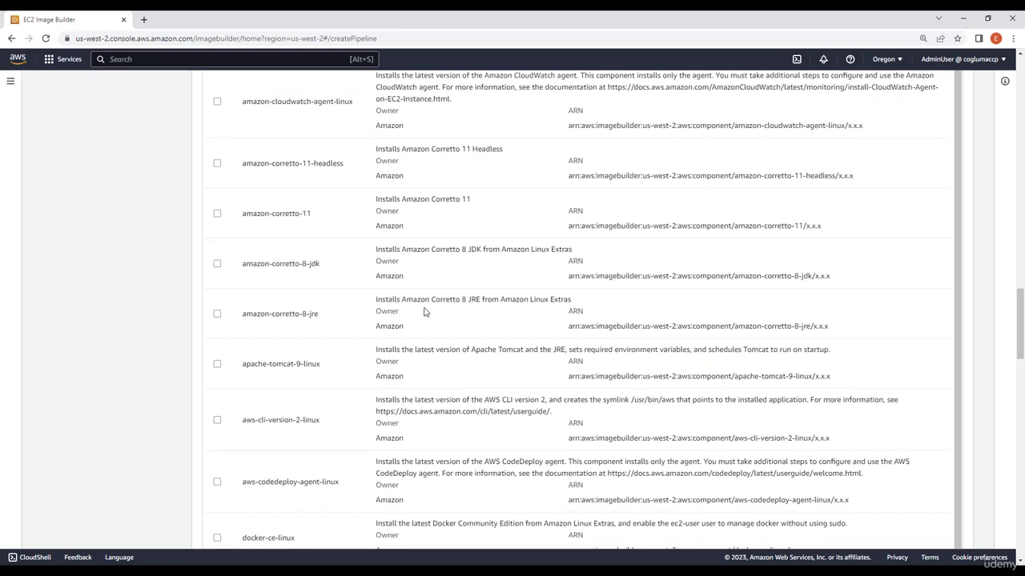
{"action": "scroll", "coordinate": [424, 312], "scroll_direction": "up", "scroll_amount": 4}
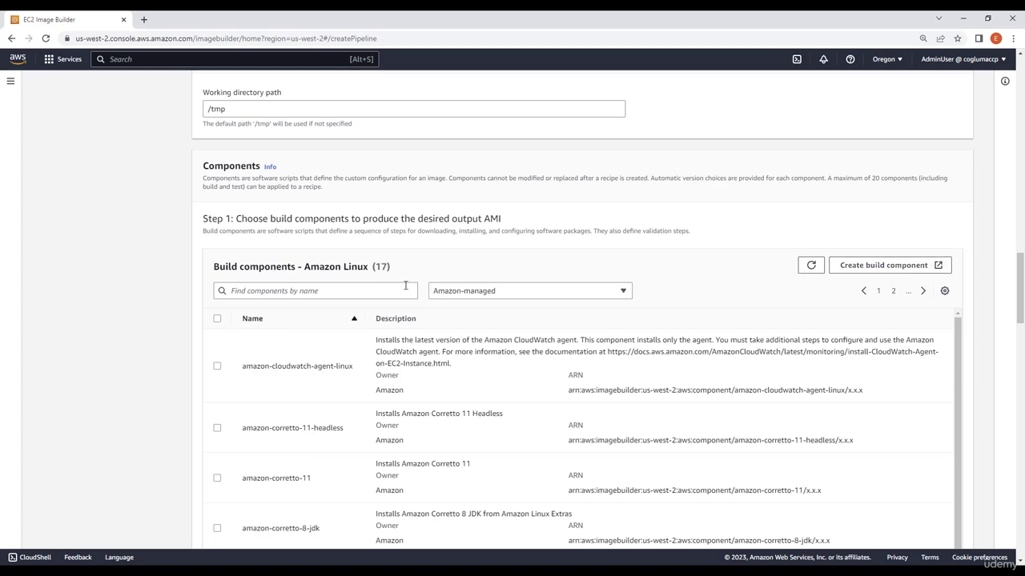
{"action": "left_click", "coordinate": [369, 293]}
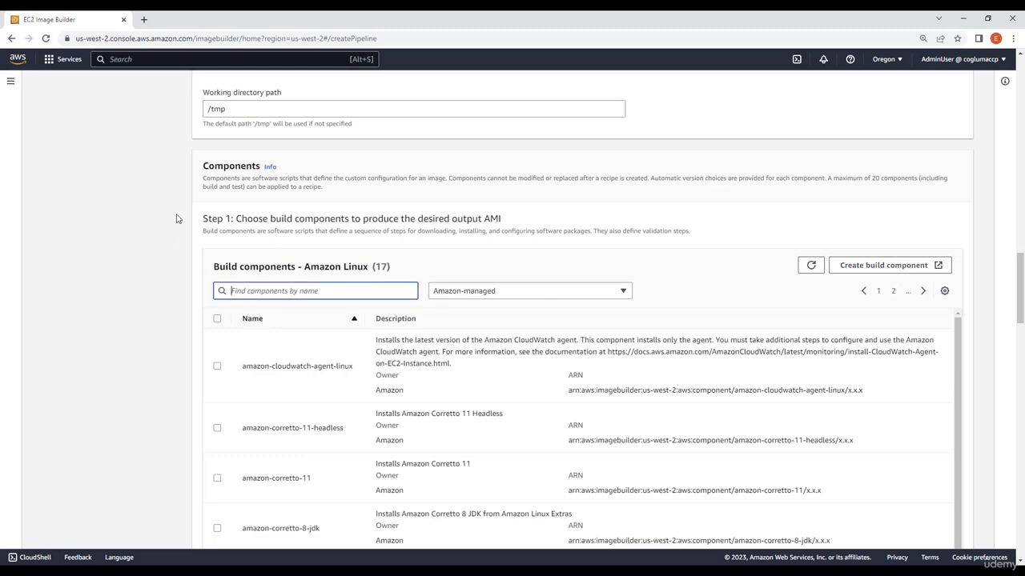
{"action": "type", "text": "go"}
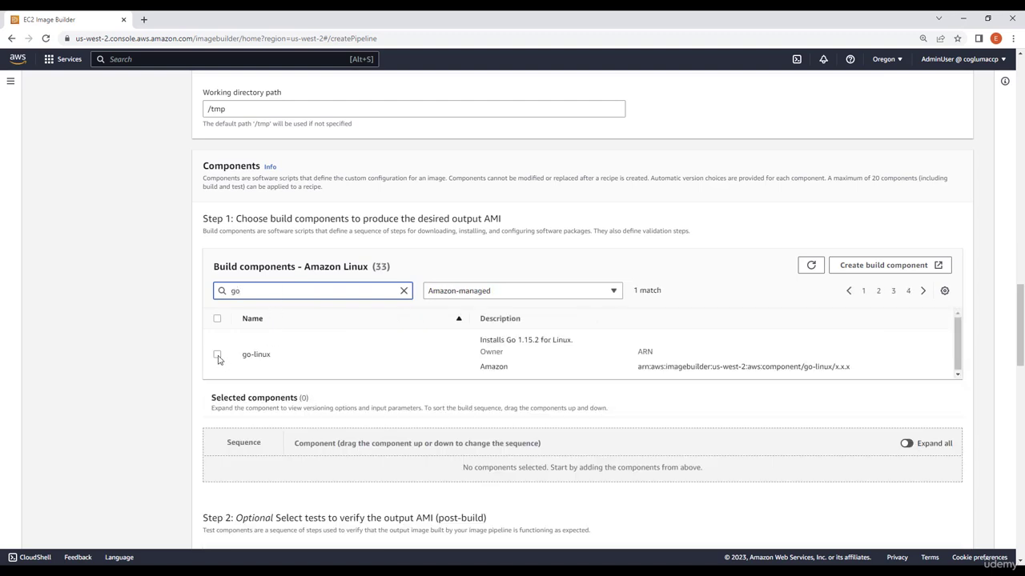
{"action": "left_click", "coordinate": [218, 355]}
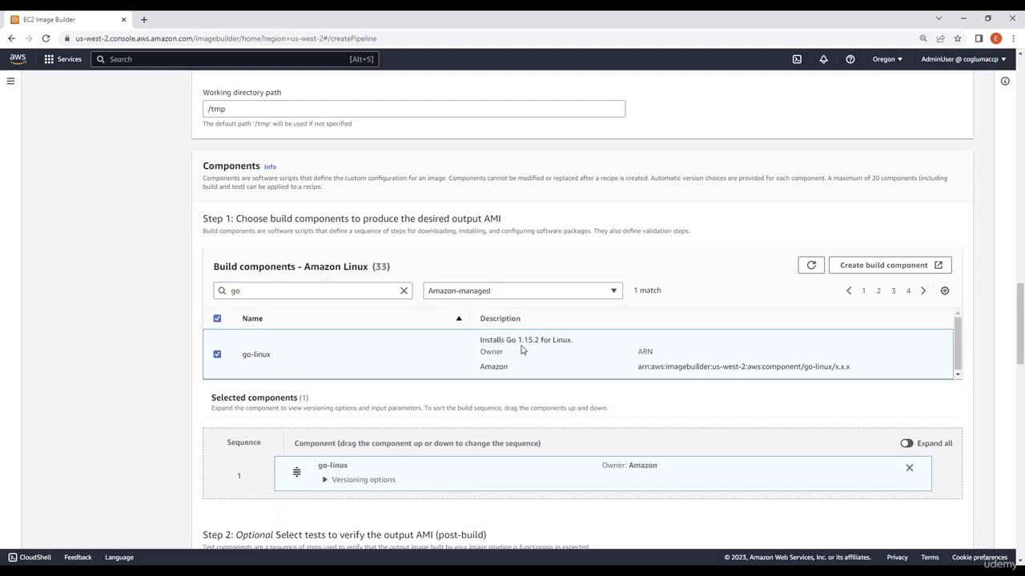
Add the reboot-test-linux test component to verify the output AMI.
{"action": "scroll", "coordinate": [368, 434], "scroll_direction": "down", "scroll_amount": 1}
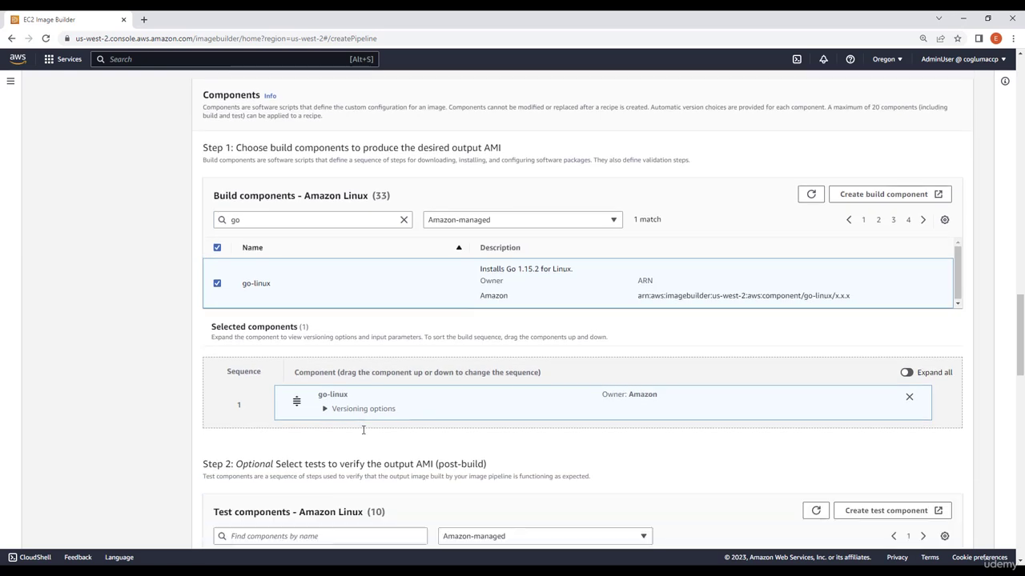
{"action": "scroll", "coordinate": [363, 430], "scroll_direction": "down", "scroll_amount": 1}
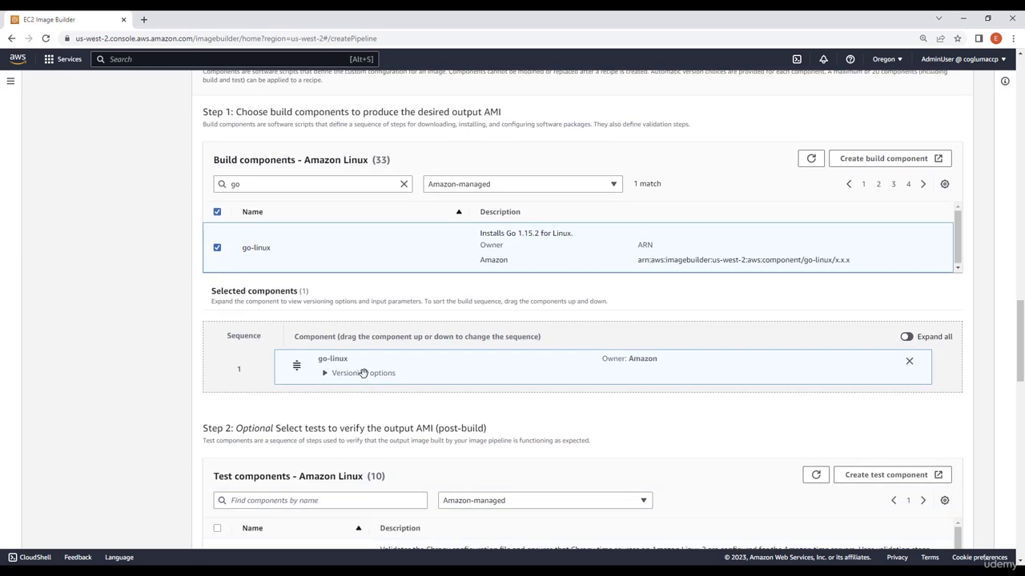
{"action": "mouse_move", "coordinate": [361, 373]}
{"action": "left_mouse_down"}
{"action": "mouse_move", "coordinate": [364, 391]}
{"action": "mouse_move", "coordinate": [367, 344]}
{"action": "mouse_move", "coordinate": [375, 392]}
{"action": "mouse_move", "coordinate": [345, 398]}
{"action": "mouse_move", "coordinate": [366, 374]}
{"action": "mouse_move", "coordinate": [365, 382]}
{"action": "left_mouse_up"}
{"action": "scroll", "coordinate": [328, 334], "scroll_direction": "down", "scroll_amount": 2}
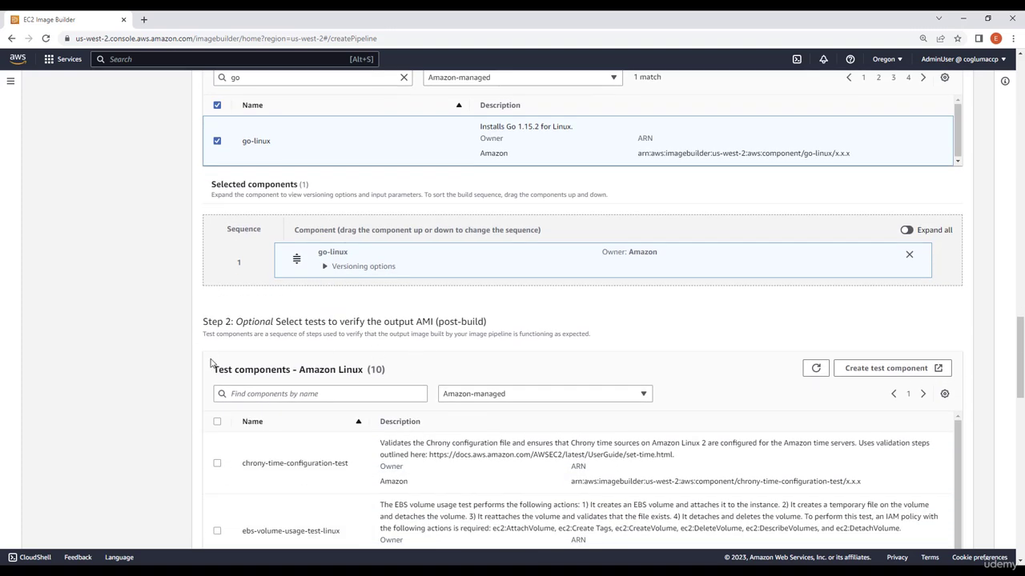
{"action": "scroll", "coordinate": [240, 366], "scroll_direction": "down", "scroll_amount": 1}
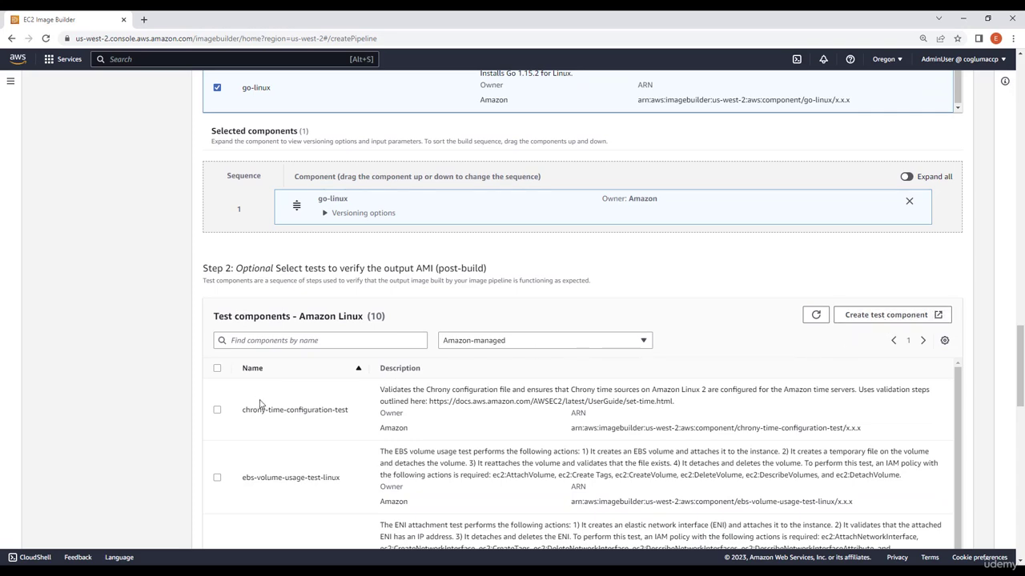
{"action": "scroll", "coordinate": [259, 409], "scroll_direction": "down", "scroll_amount": 6}
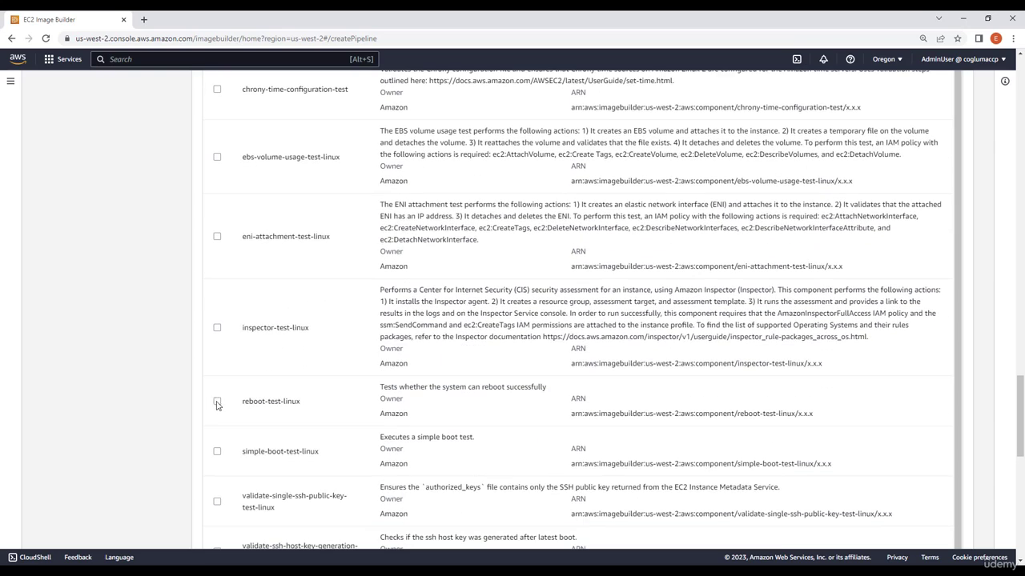
{"action": "left_click", "coordinate": [217, 402]}
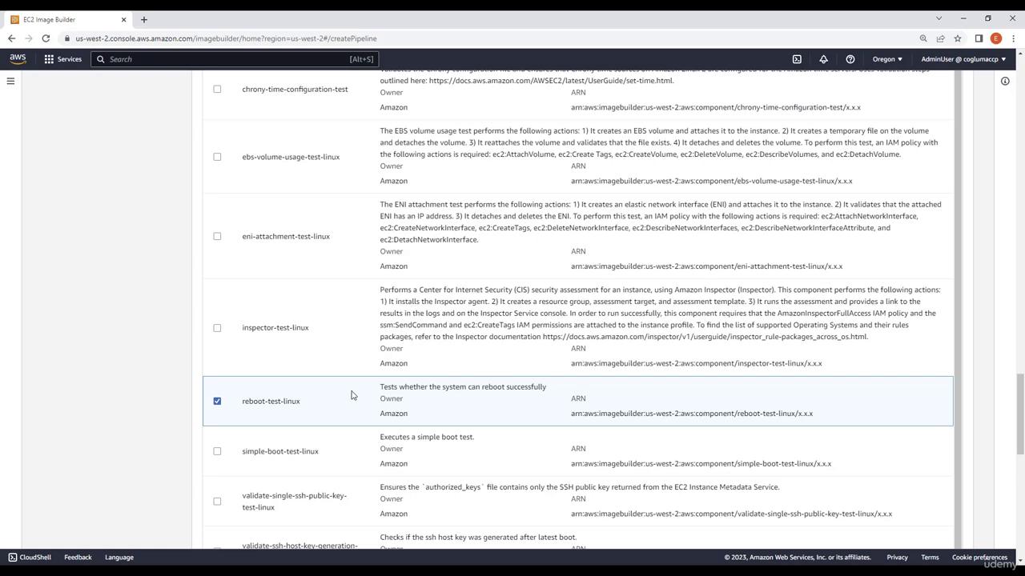
Keep the default storage and default workflows and continue to the infrastructure configuration.
{"action": "scroll", "coordinate": [349, 394], "scroll_direction": "down", "scroll_amount": 5}
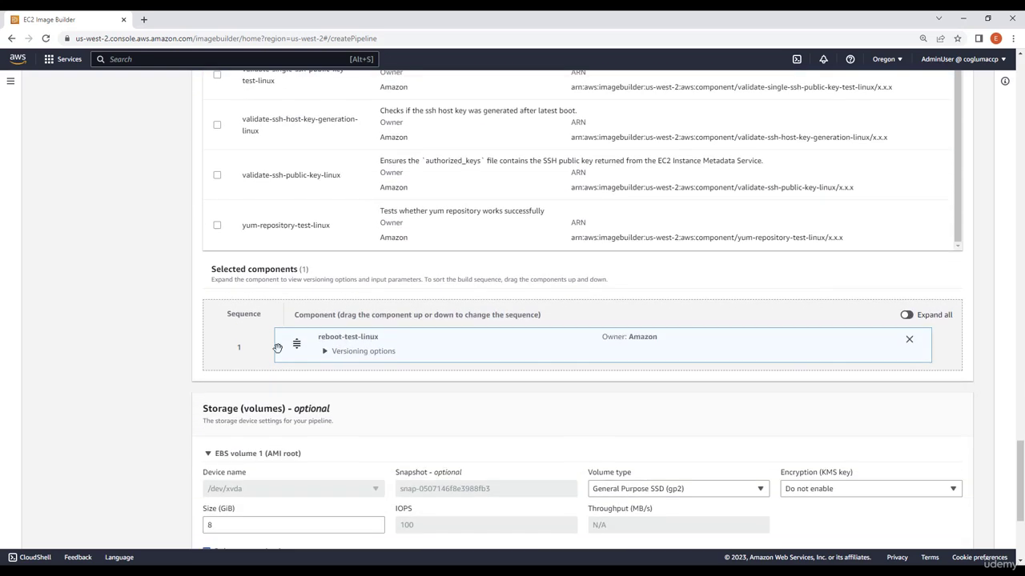
{"action": "mouse_move", "coordinate": [393, 350]}
{"action": "left_mouse_down"}
{"action": "mouse_move", "coordinate": [466, 359]}
{"action": "mouse_move", "coordinate": [368, 369]}
{"action": "mouse_move", "coordinate": [366, 320]}
{"action": "mouse_move", "coordinate": [385, 359]}
{"action": "left_mouse_up"}
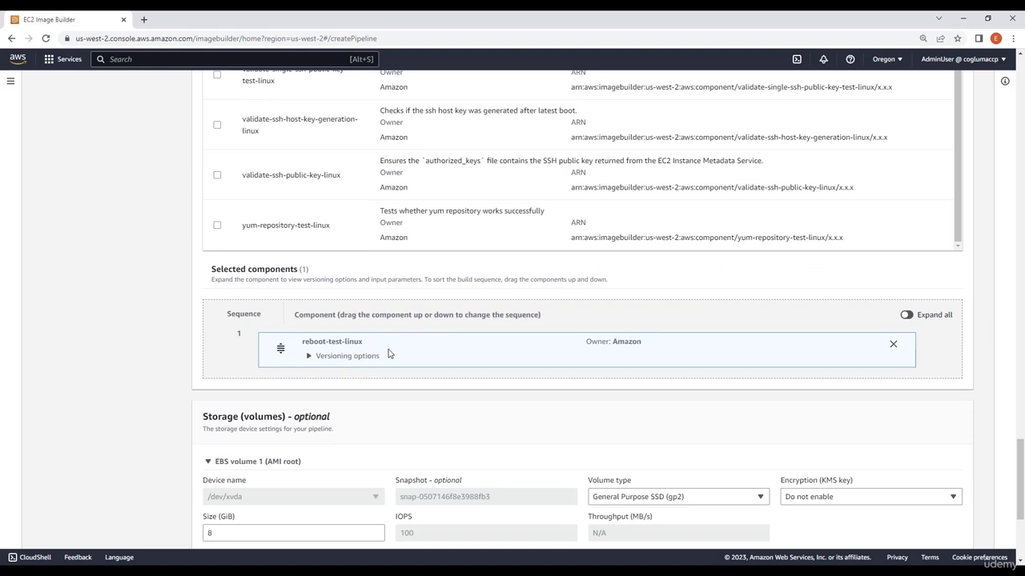
{"action": "scroll", "coordinate": [316, 346], "scroll_direction": "down", "scroll_amount": 2}
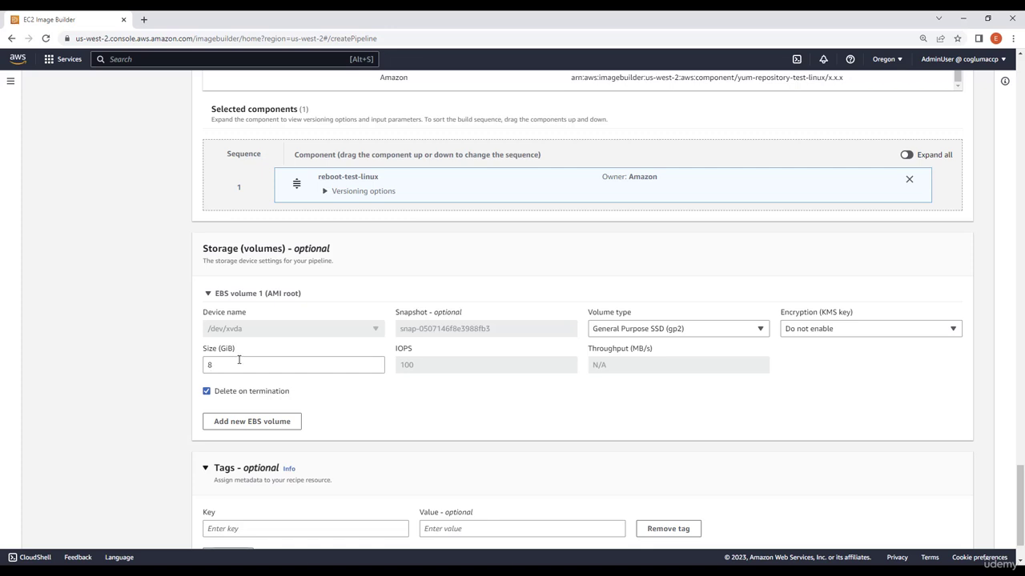
{"action": "scroll", "coordinate": [286, 354], "scroll_direction": "down", "scroll_amount": 1}
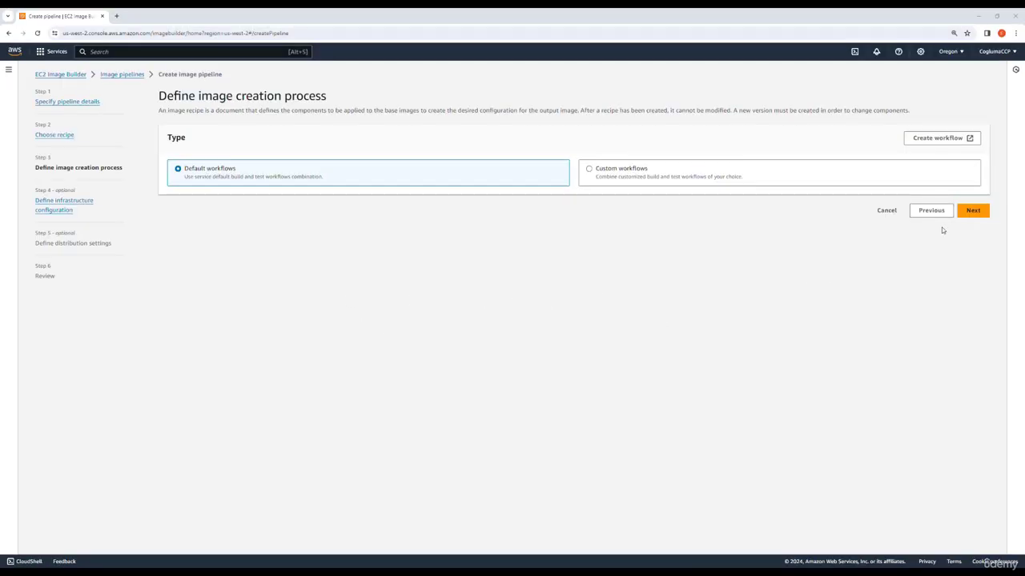
{"action": "left_click", "coordinate": [972, 210]}
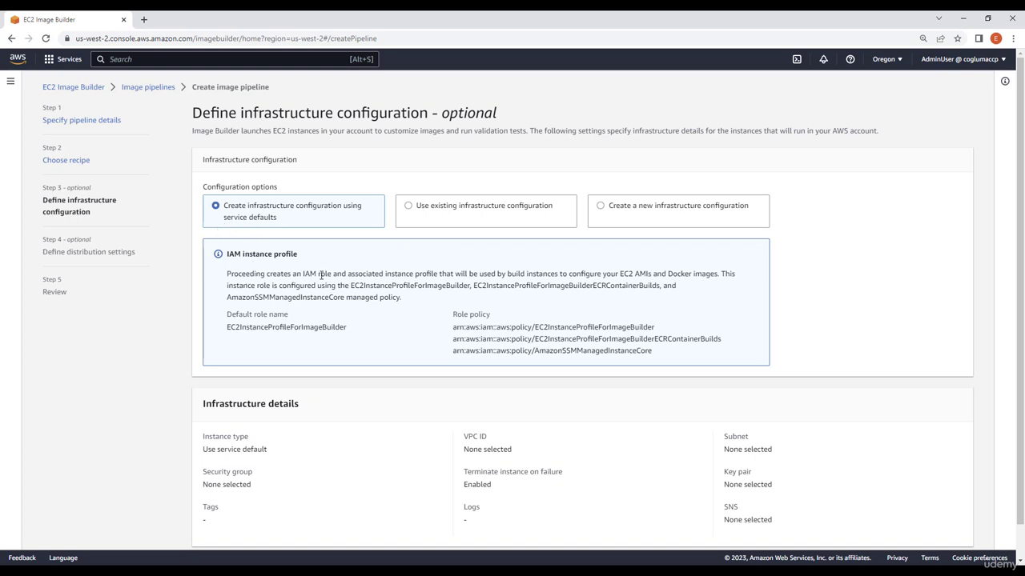
Create a new infrastructure configuration named MyInfraConfig using the EC2ImageBuilder IAM role.
{"action": "left_click", "coordinate": [657, 221]}
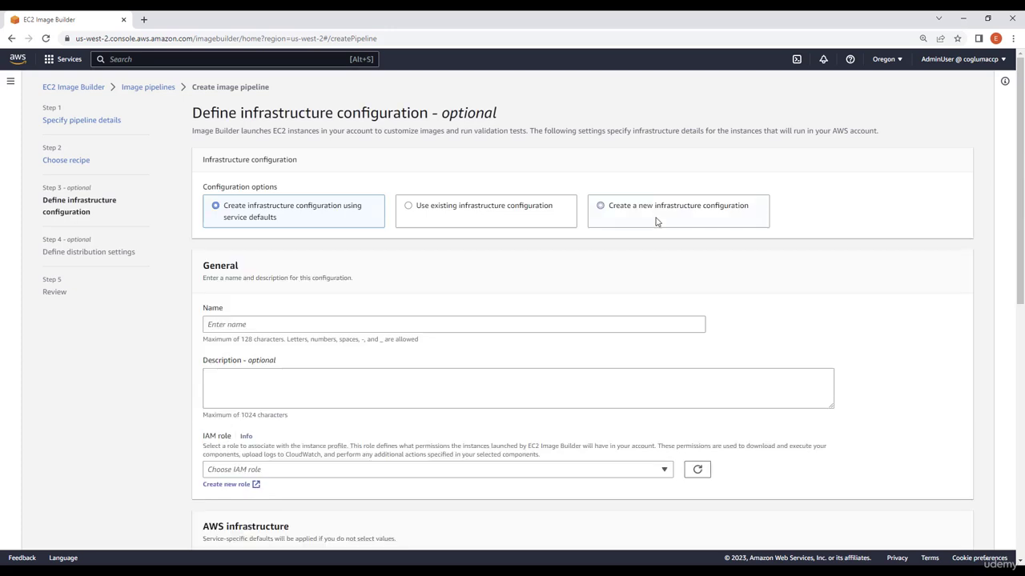
{"action": "left_click", "coordinate": [447, 329]}
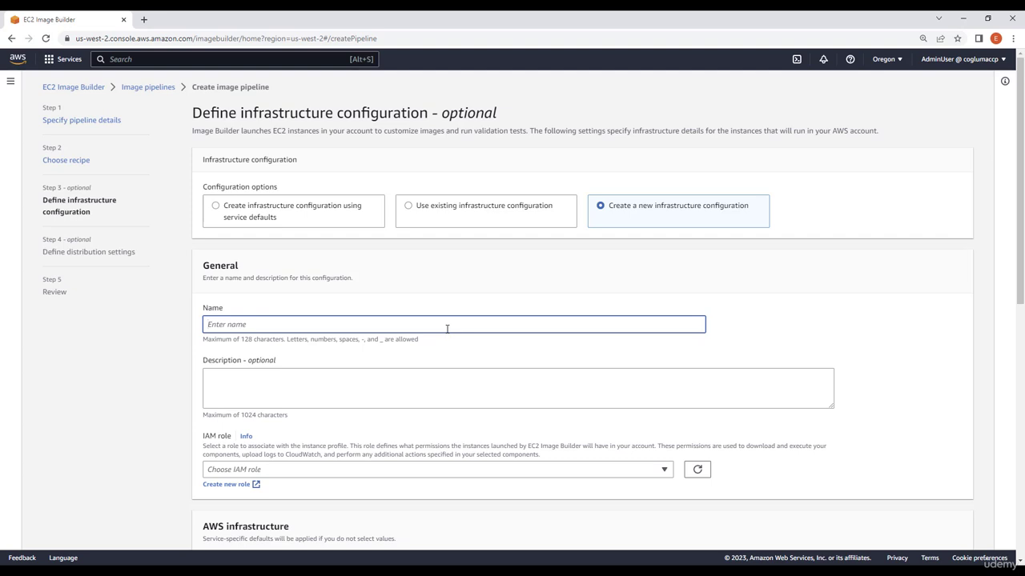
{"action": "type", "text": "MyInfraConfig"}
{"action": "scroll", "coordinate": [456, 342], "scroll_direction": "down", "scroll_amount": 2}
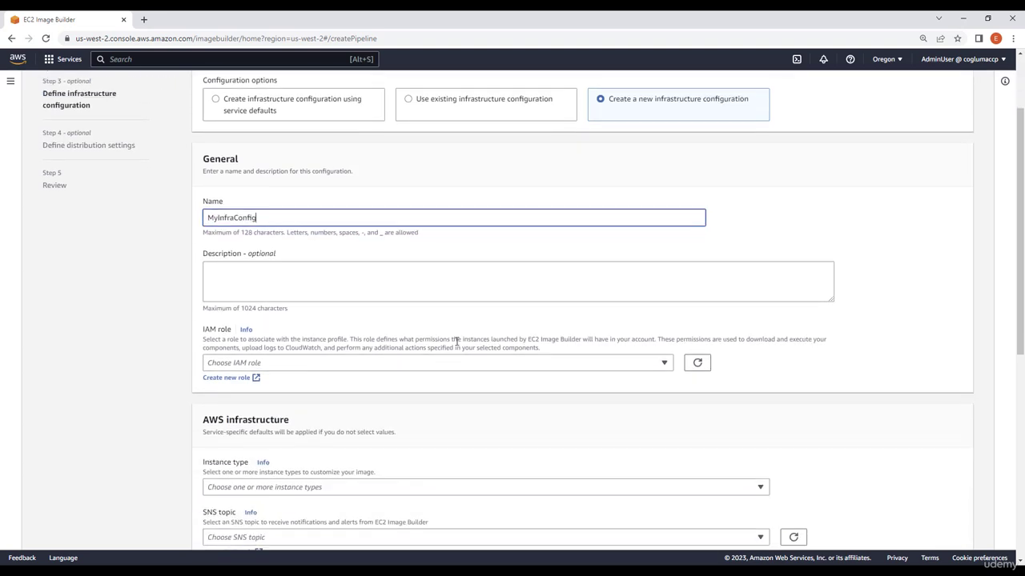
{"action": "left_click", "coordinate": [661, 364]}
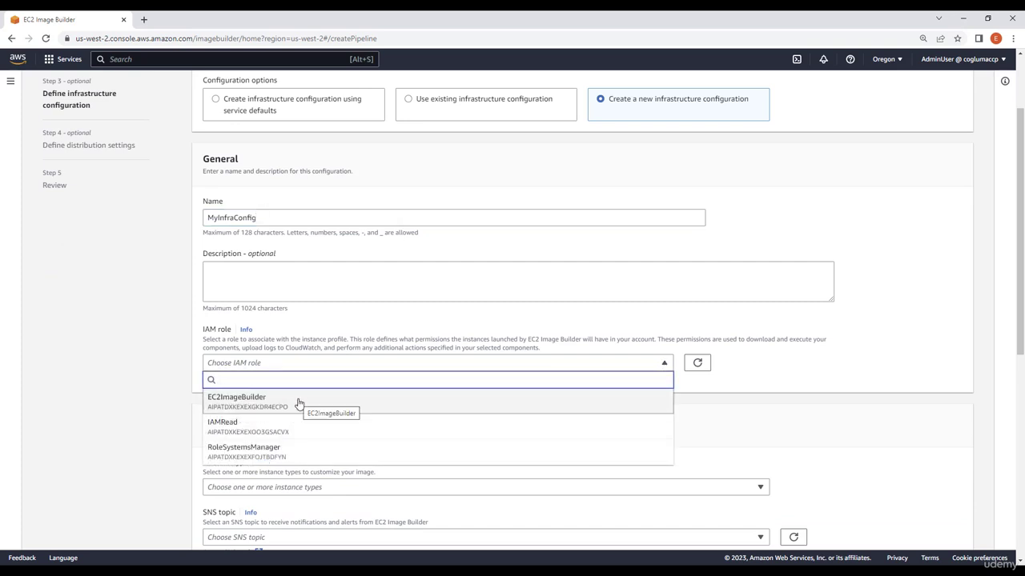
{"action": "left_click", "coordinate": [248, 406]}
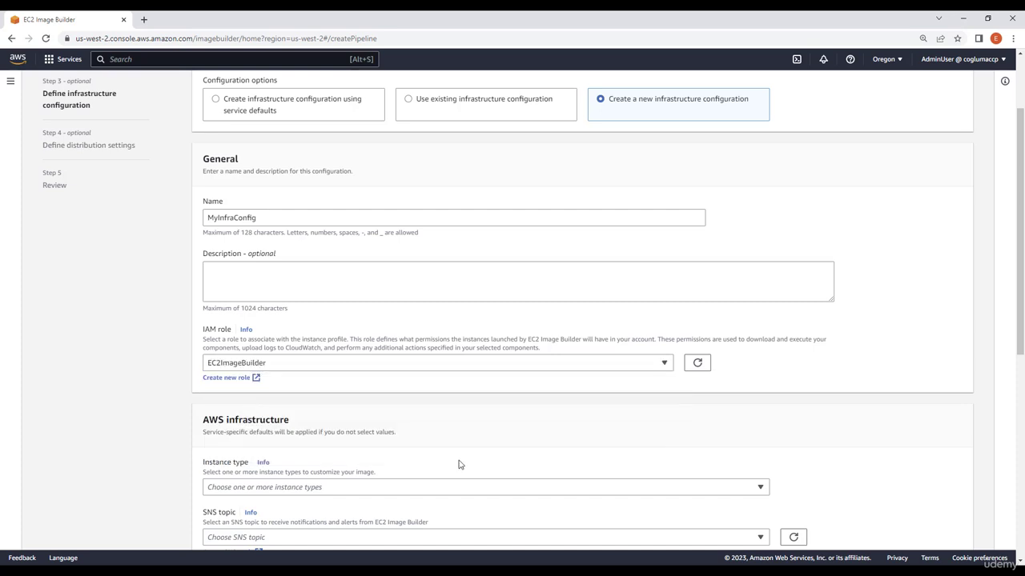
Set the infrastructure configuration's instance type to t2.micro.
{"action": "scroll", "coordinate": [498, 429], "scroll_direction": "down", "scroll_amount": 5}
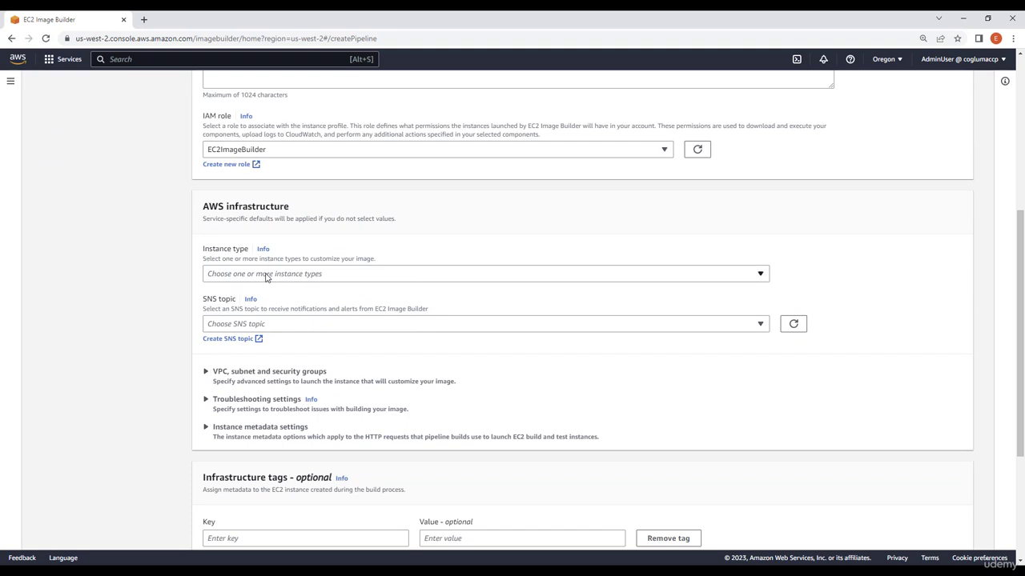
{"action": "left_click", "coordinate": [267, 275]}
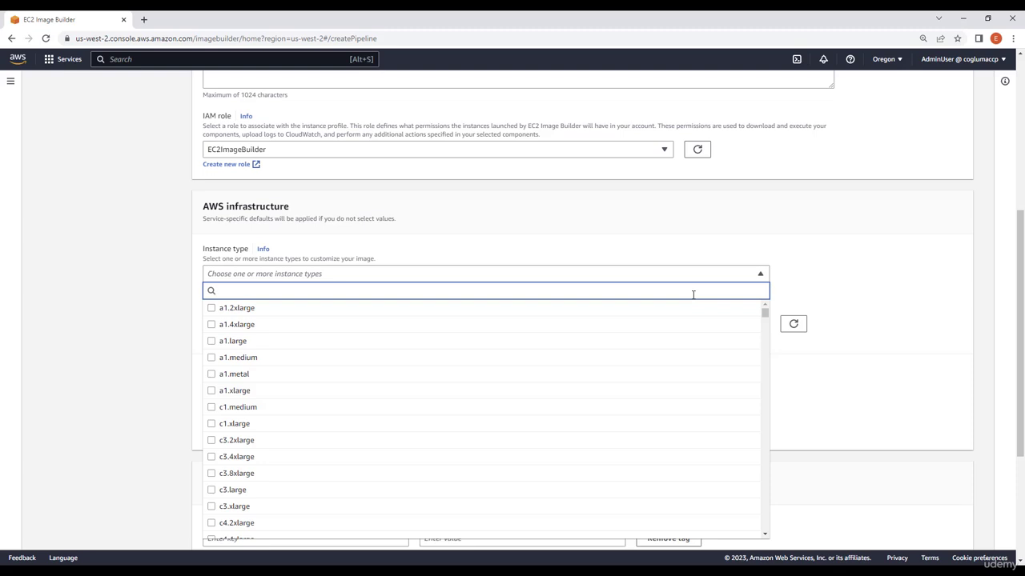
{"action": "type", "text": "t2."}
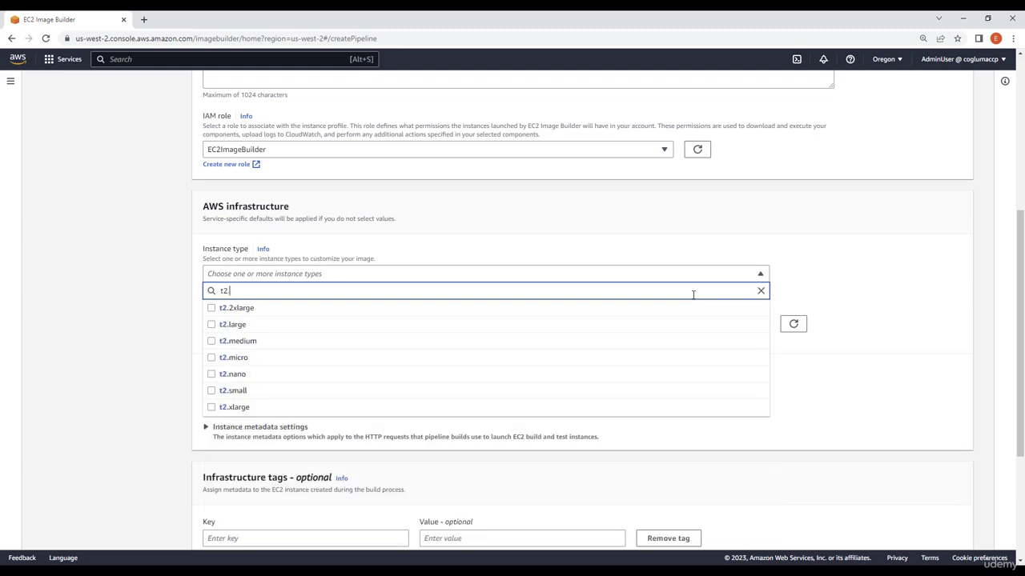
{"action": "type", "text": "mic"}
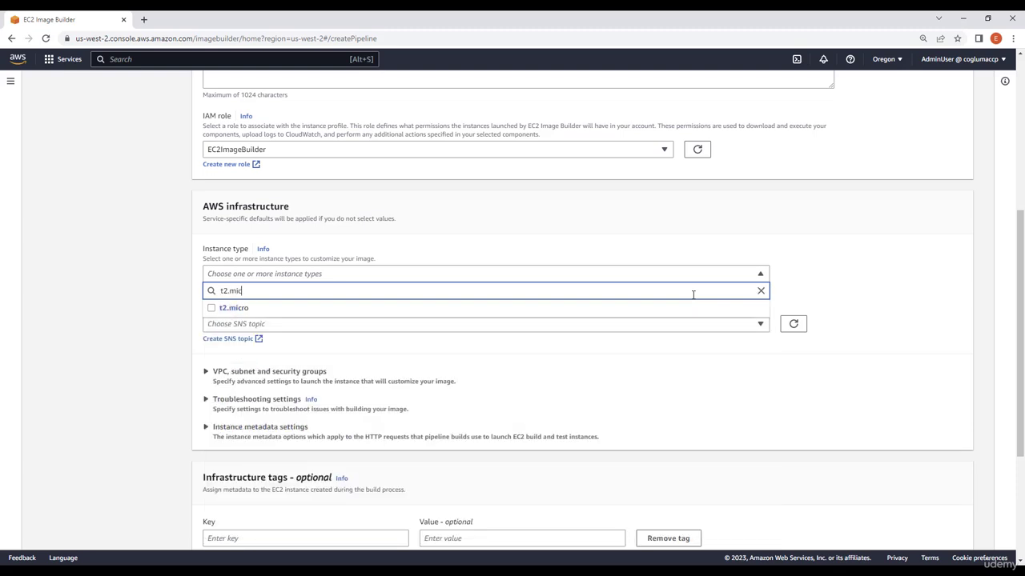
{"action": "left_click", "coordinate": [522, 308]}
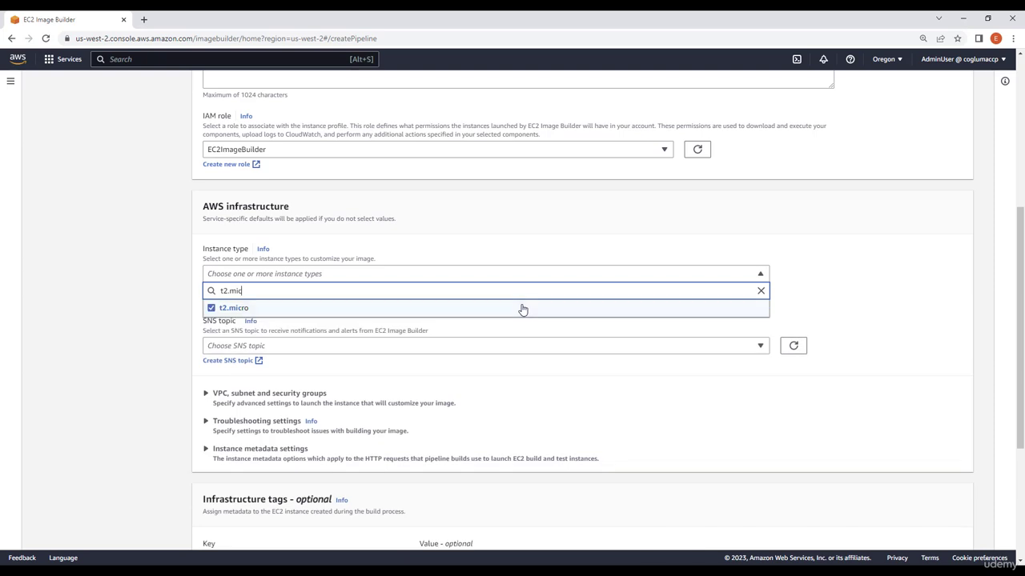
{"action": "left_click", "coordinate": [885, 276]}
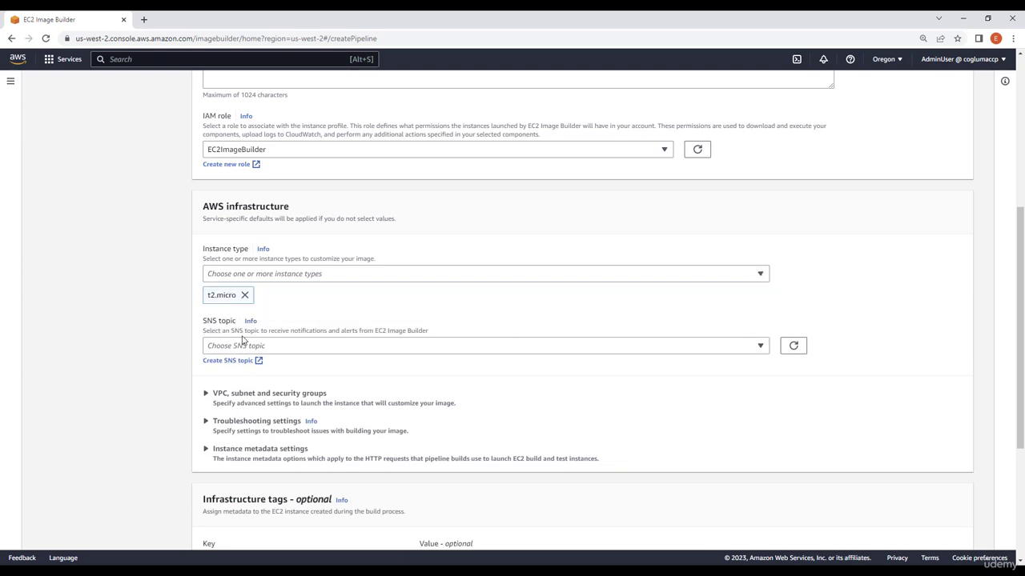
Leave the remaining infrastructure settings at their defaults and continue to the distribution settings.
{"action": "scroll", "coordinate": [446, 390], "scroll_direction": "down", "scroll_amount": 1}
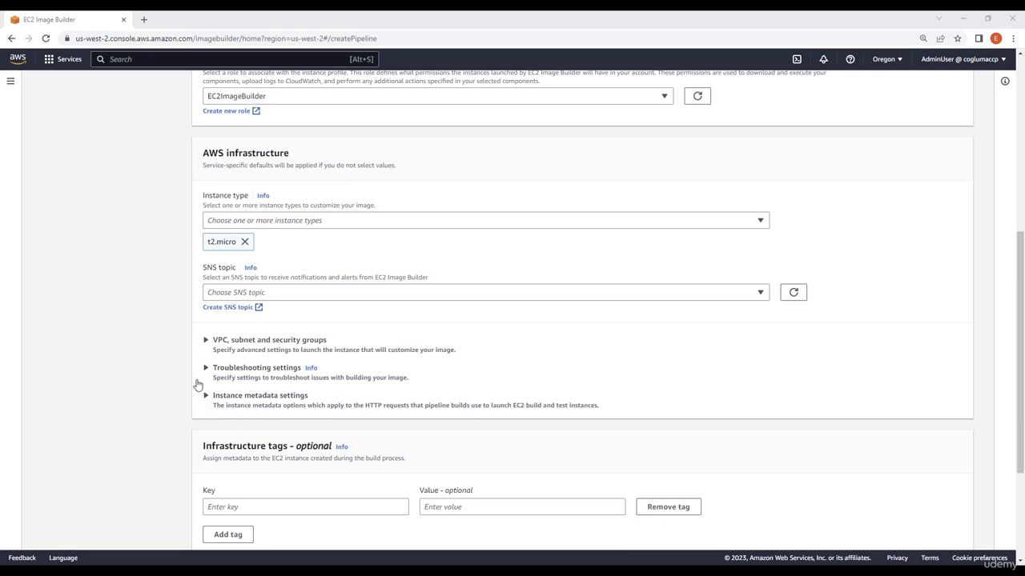
{"action": "scroll", "coordinate": [141, 437], "scroll_direction": "down", "scroll_amount": 2}
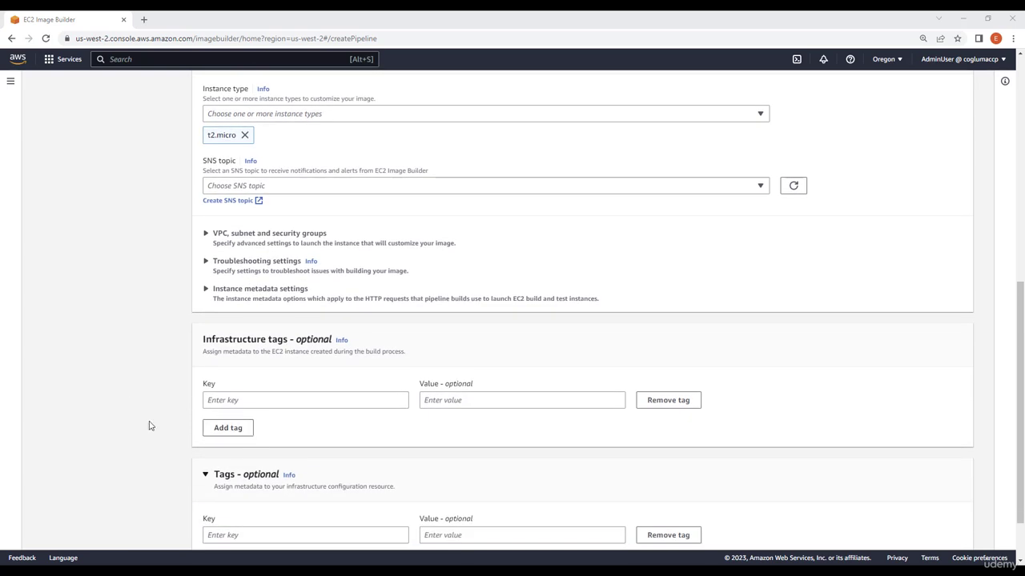
{"action": "scroll", "coordinate": [103, 414], "scroll_direction": "down", "scroll_amount": 2}
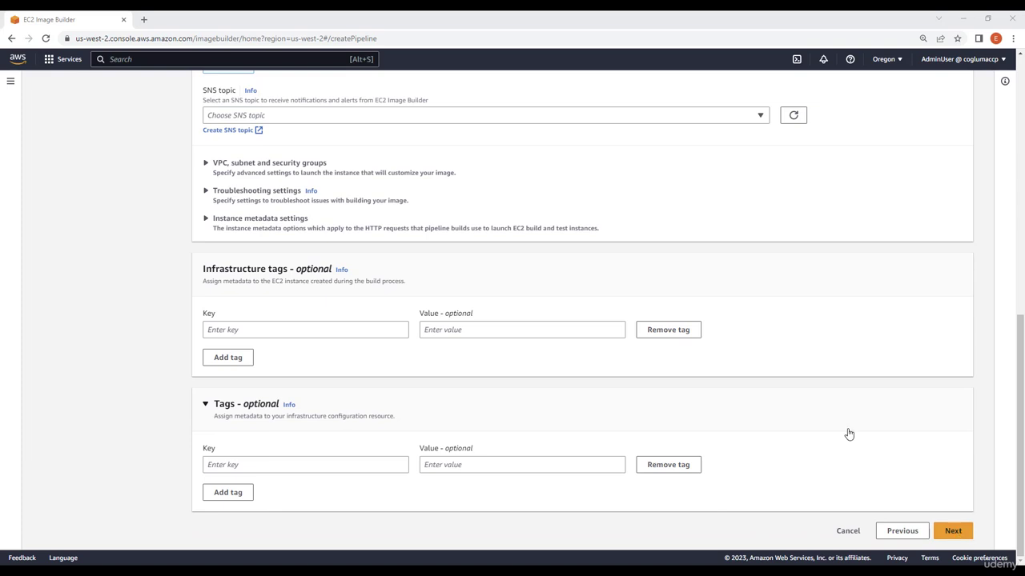
{"action": "scroll", "coordinate": [847, 431], "scroll_direction": "up", "scroll_amount": 5}
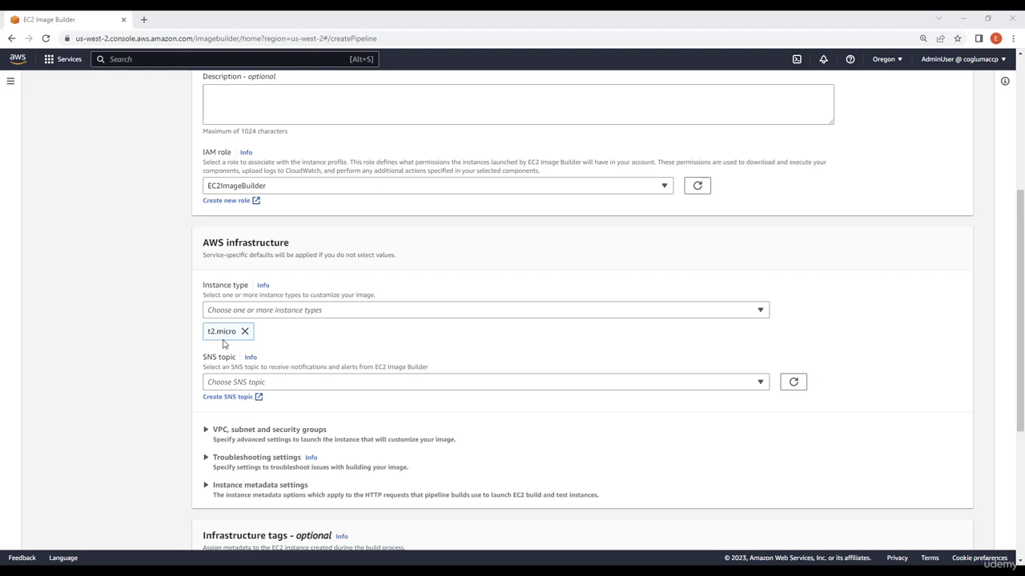
{"action": "scroll", "coordinate": [488, 409], "scroll_direction": "down", "scroll_amount": 2}
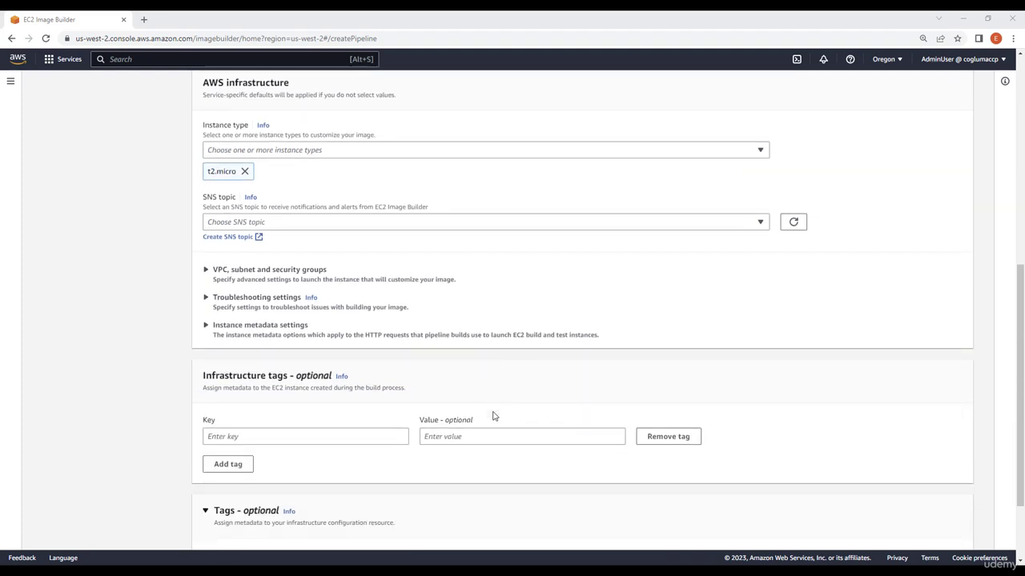
{"action": "scroll", "coordinate": [493, 416], "scroll_direction": "down", "scroll_amount": 2}
{"action": "left_click", "coordinate": [954, 530]}
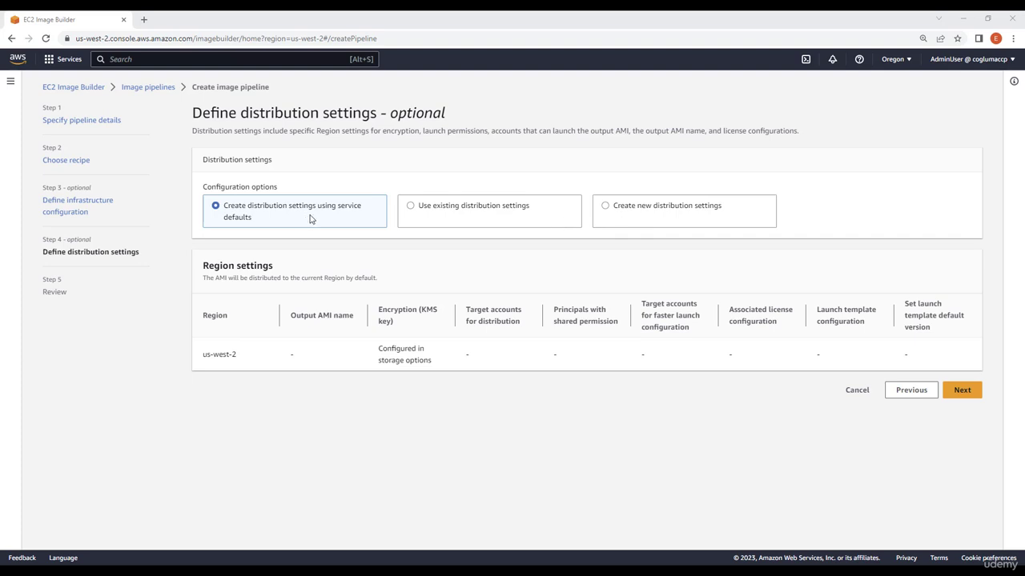
Choose to create new distribution settings and name them MyDistribution.
{"action": "left_click", "coordinate": [640, 217]}
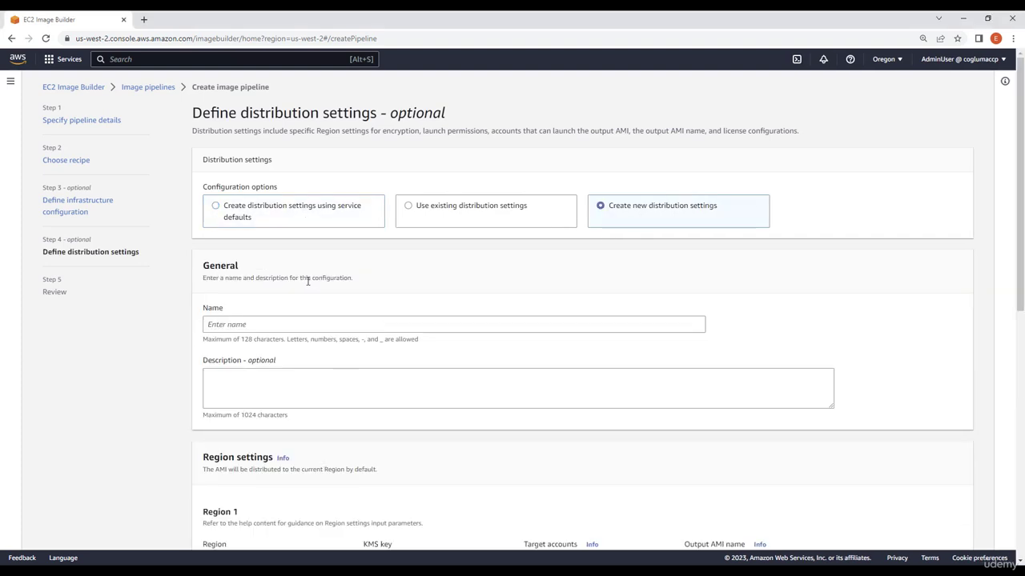
{"action": "left_click", "coordinate": [260, 328]}
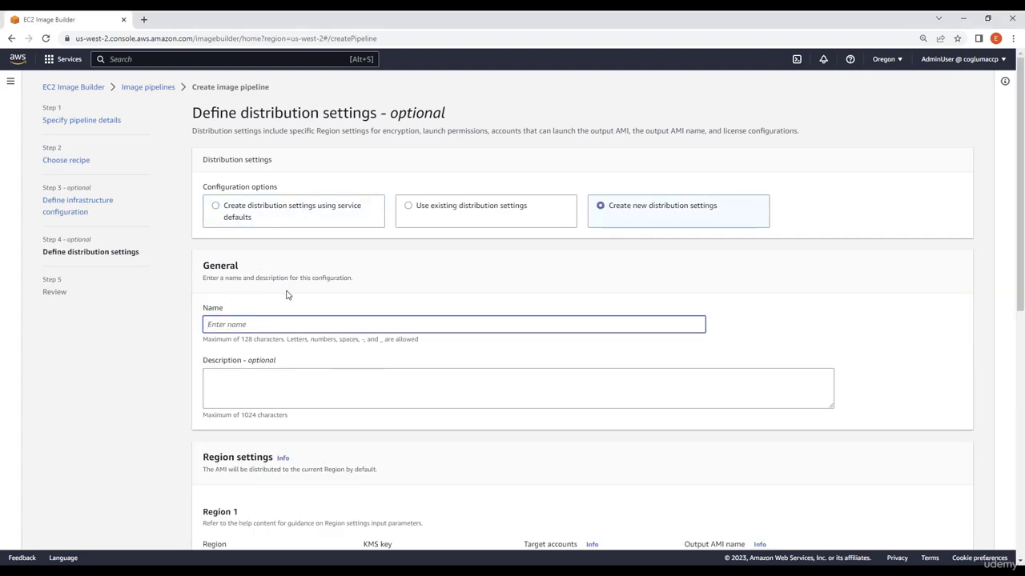
{"action": "type", "text": "MyDistribution"}
{"action": "scroll", "coordinate": [340, 424], "scroll_direction": "down", "scroll_amount": 5}
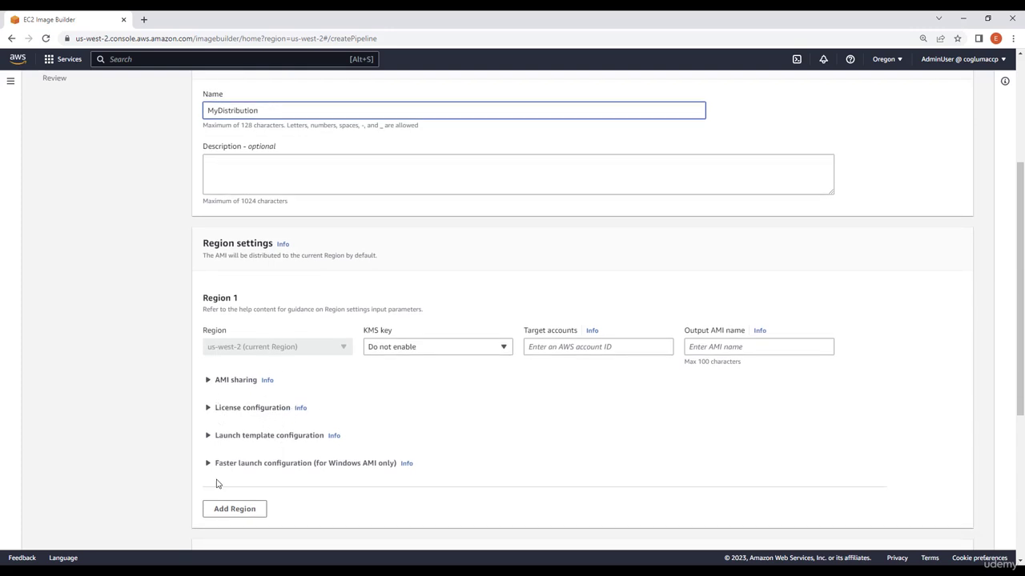
{"action": "scroll", "coordinate": [240, 415], "scroll_direction": "down", "scroll_amount": 2}
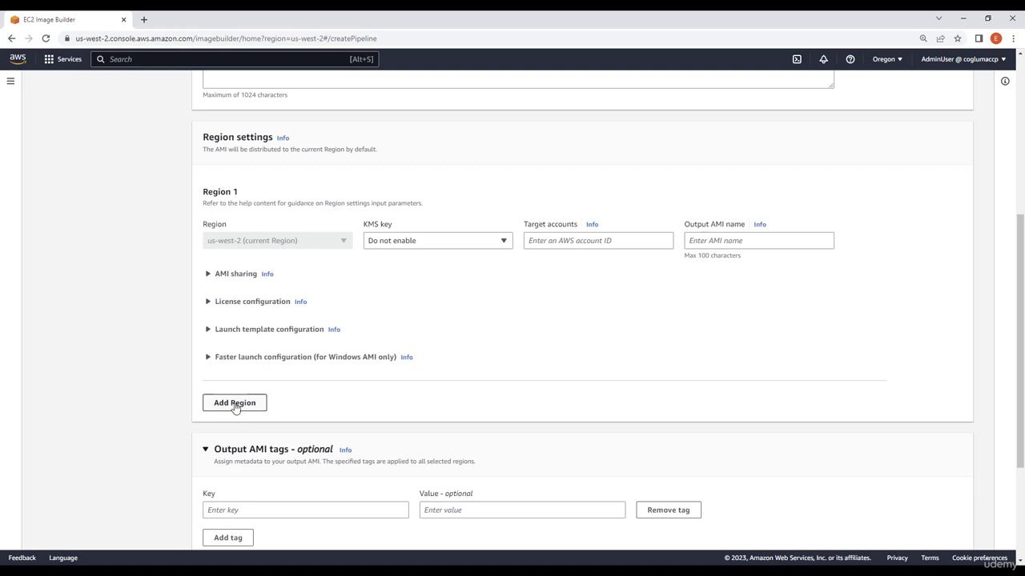
{"action": "scroll", "coordinate": [262, 430], "scroll_direction": "up", "scroll_amount": 1}
{"action": "scroll", "coordinate": [262, 430], "scroll_direction": "up", "scroll_amount": 4}
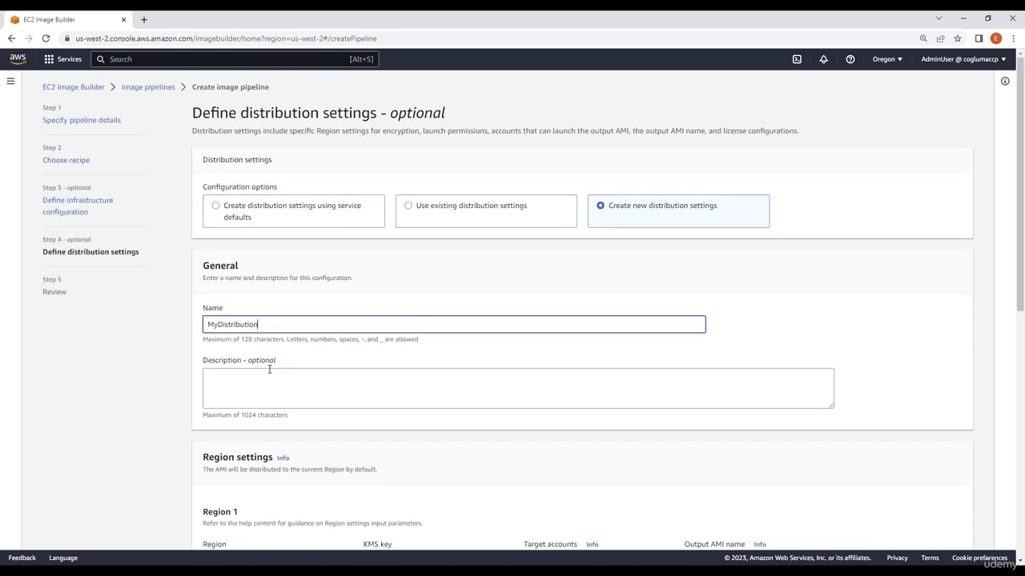
{"action": "scroll", "coordinate": [296, 440], "scroll_direction": "down", "scroll_amount": 3}
{"action": "scroll", "coordinate": [257, 425], "scroll_direction": "down", "scroll_amount": 2}
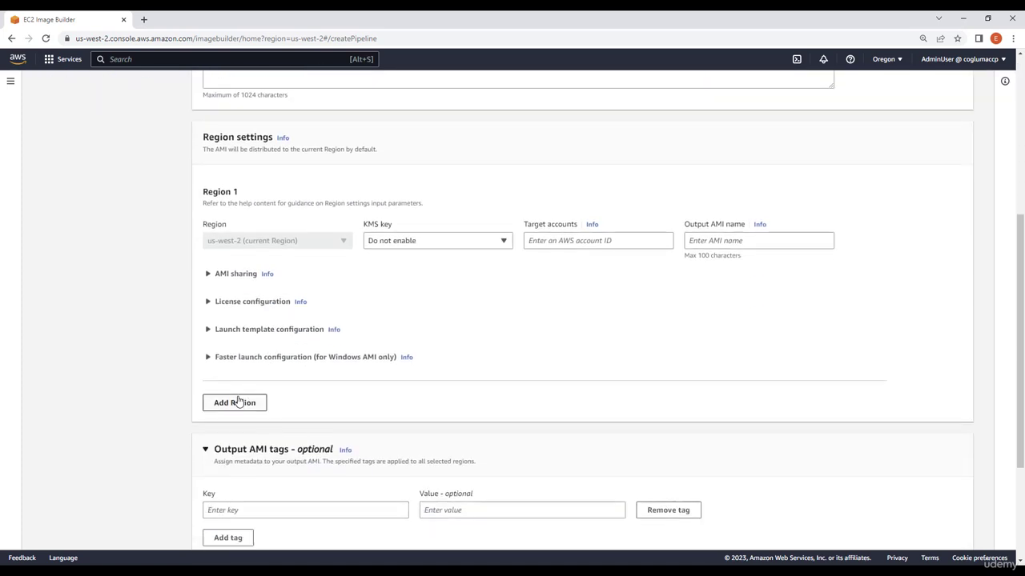
Add a second distribution region set to sa-east-1.
{"action": "left_click", "coordinate": [240, 403]}
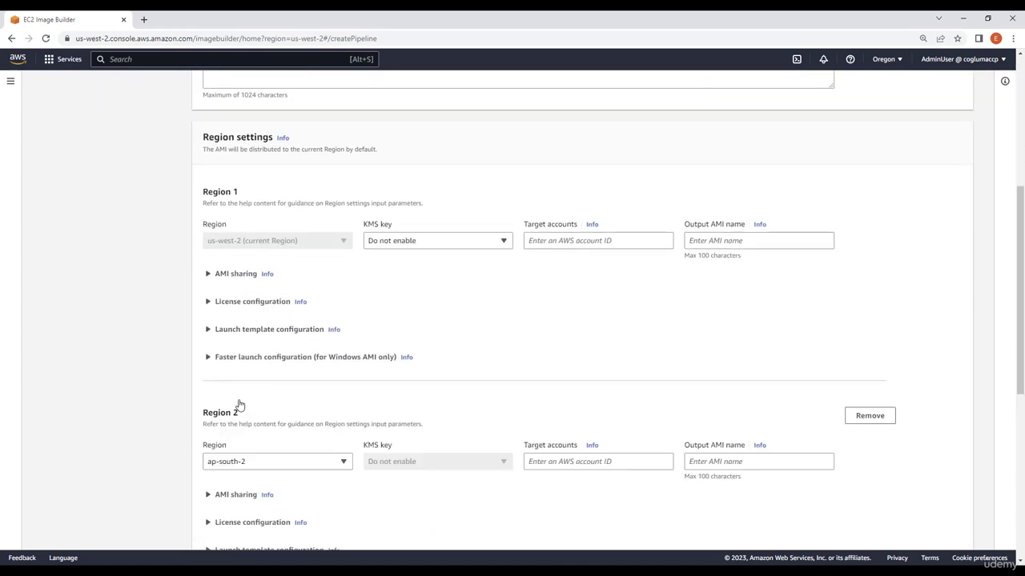
{"action": "left_click", "coordinate": [247, 462]}
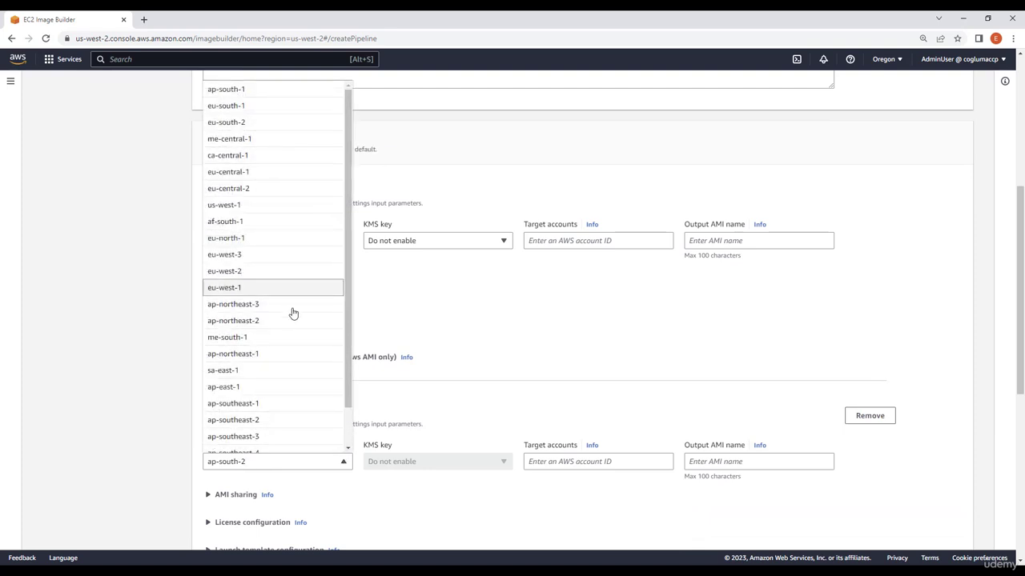
{"action": "left_click", "coordinate": [283, 370]}
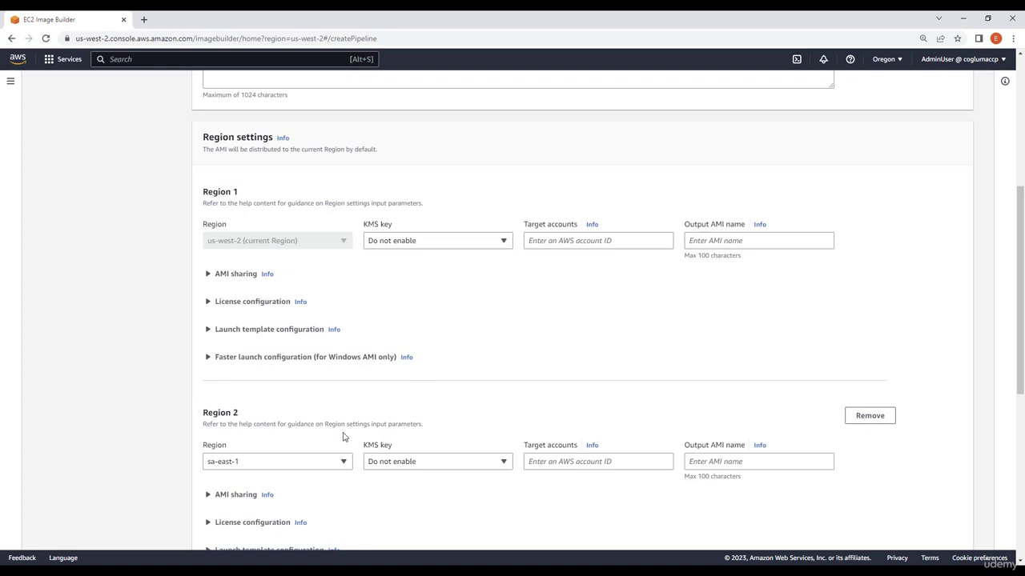
{"action": "scroll", "coordinate": [361, 512], "scroll_direction": "down", "scroll_amount": 2}
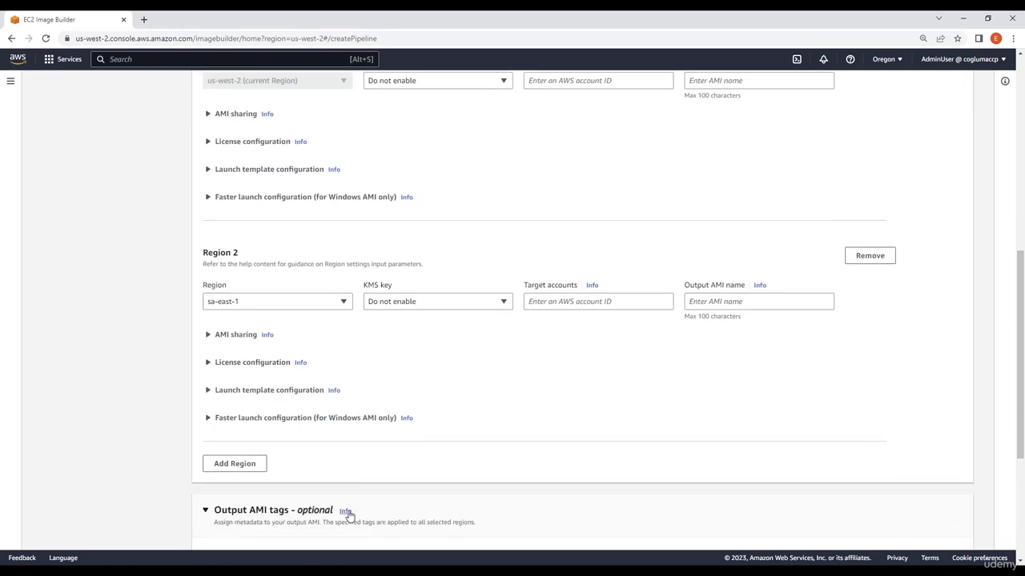
{"action": "scroll", "coordinate": [349, 508], "scroll_direction": "up", "scroll_amount": 1}
{"action": "scroll", "coordinate": [354, 508], "scroll_direction": "up", "scroll_amount": 5}
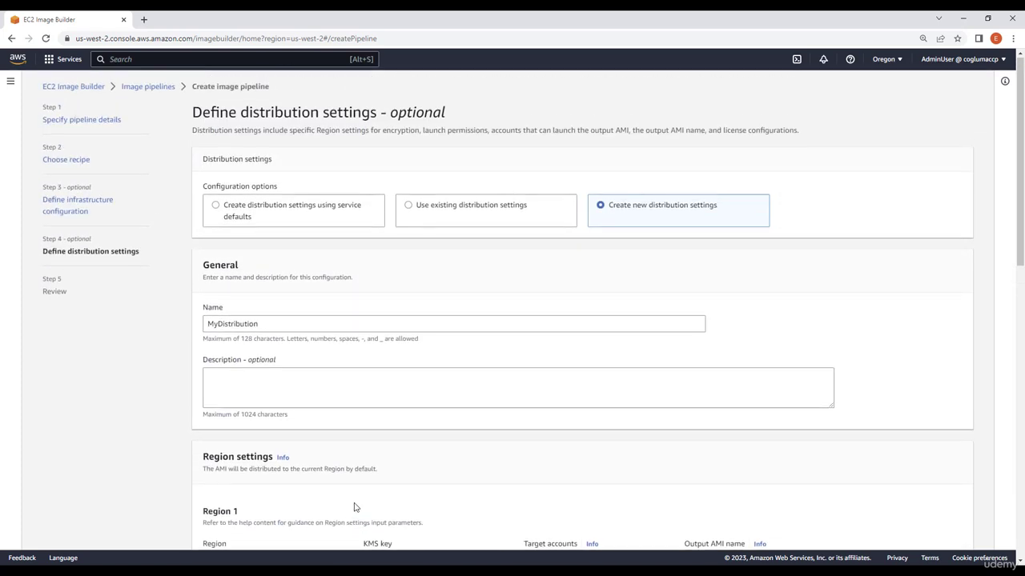
{"action": "scroll", "coordinate": [344, 488], "scroll_direction": "down", "scroll_amount": 2}
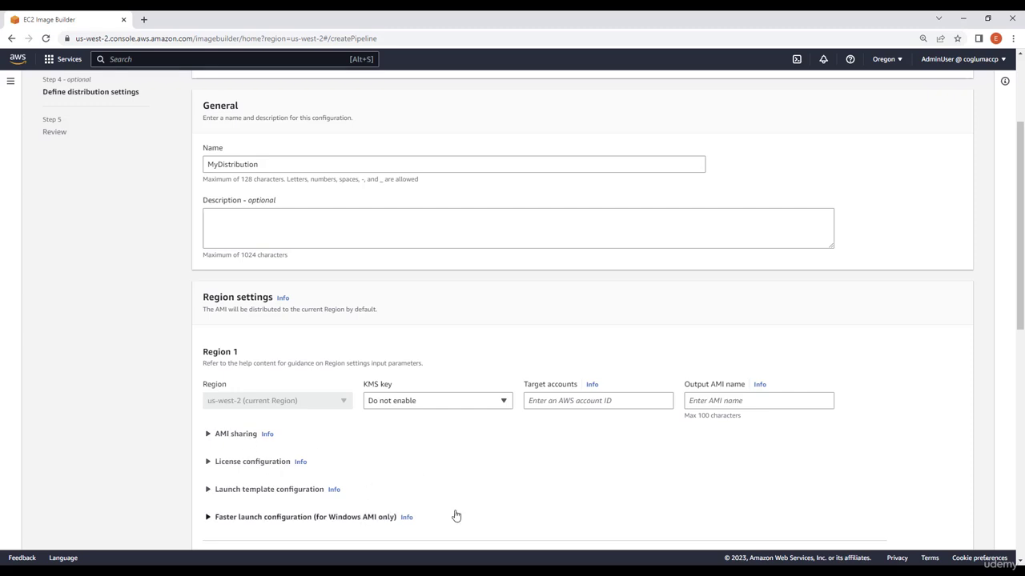
{"action": "scroll", "coordinate": [345, 465], "scroll_direction": "down", "scroll_amount": 3}
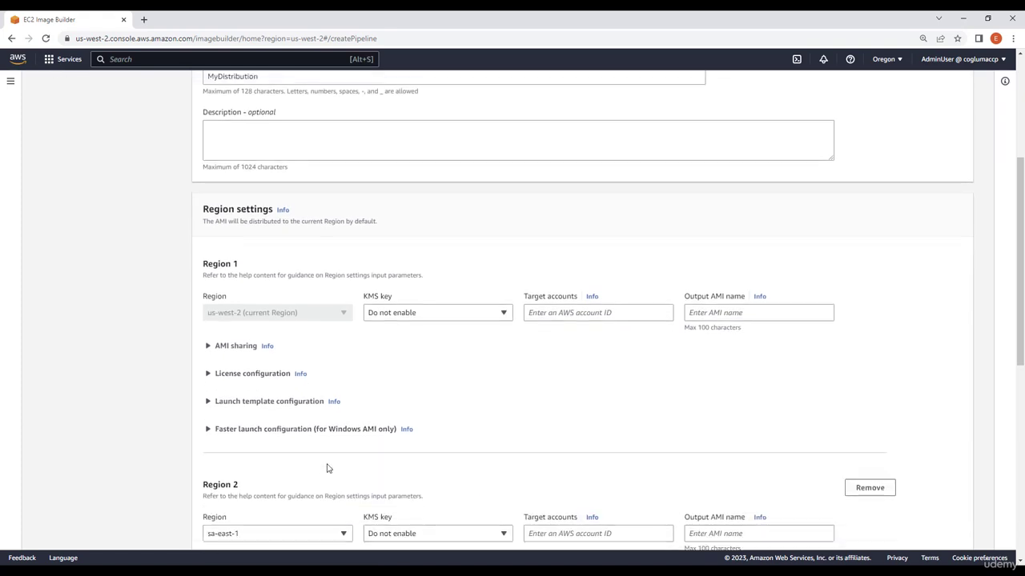
{"action": "scroll", "coordinate": [287, 464], "scroll_direction": "up", "scroll_amount": 5}
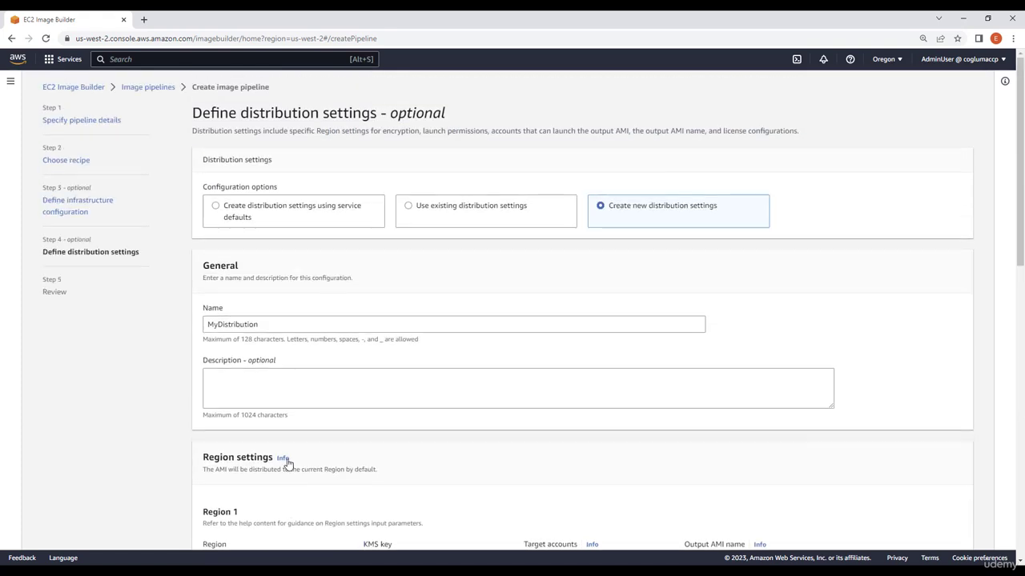
Switch to distribution settings using service defaults and continue to the review page.
{"action": "left_click", "coordinate": [274, 211]}
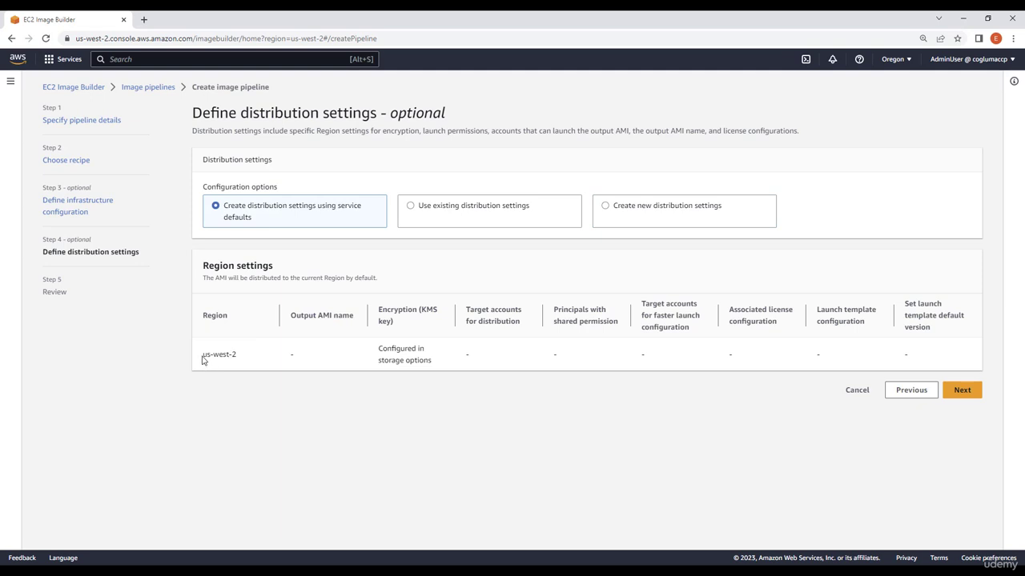
{"action": "left_click_drag", "start_coordinate": [203, 355], "coordinate": [246, 360]}
{"action": "left_click", "coordinate": [246, 361]}
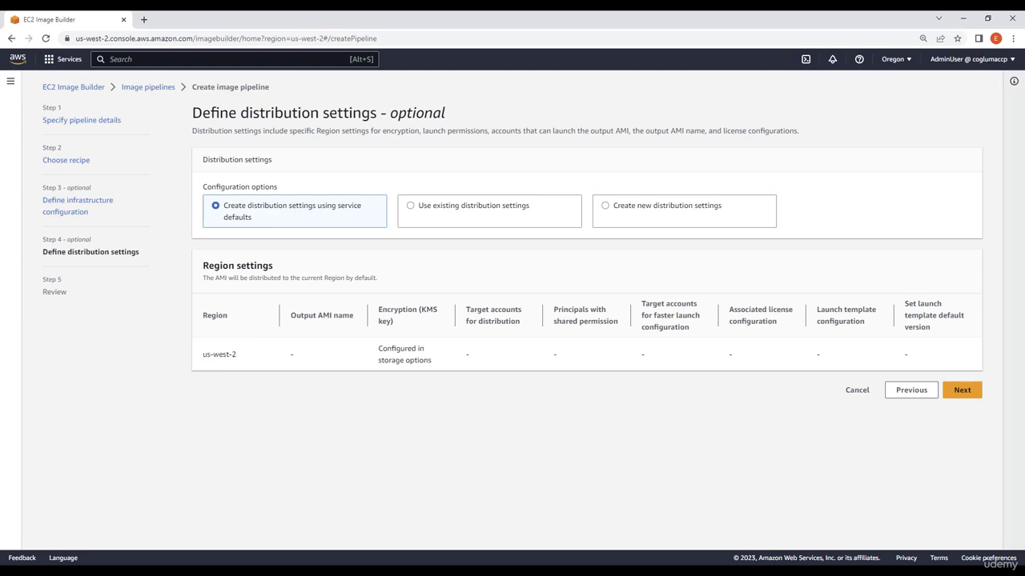
{"action": "left_click", "coordinate": [903, 59]}
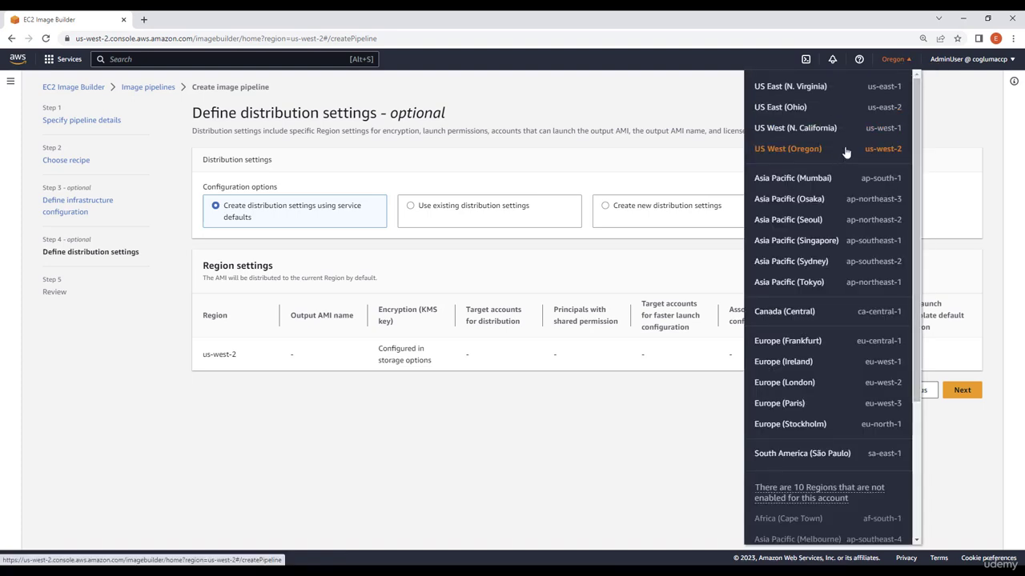
{"action": "left_click", "coordinate": [895, 61]}
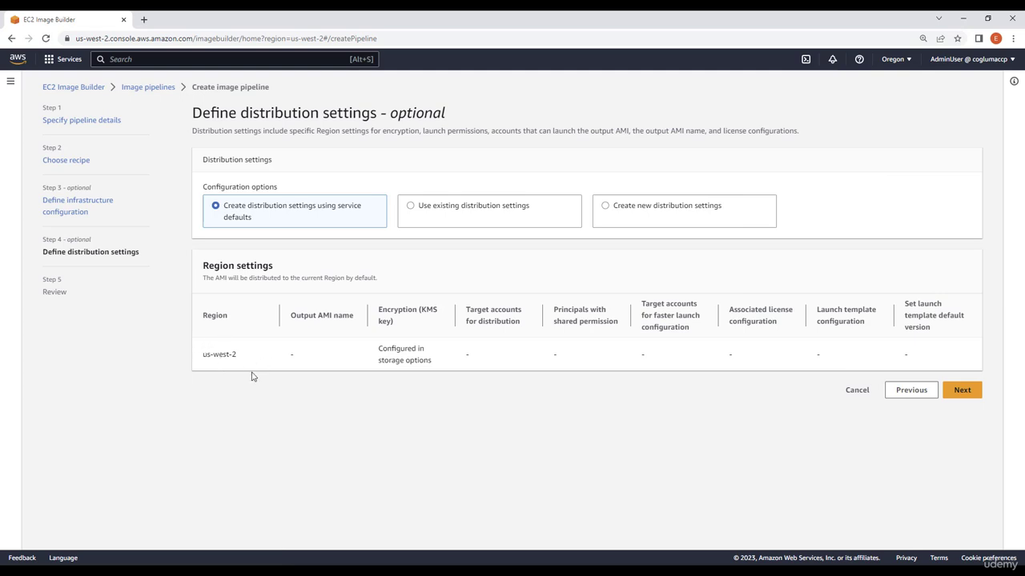
{"action": "left_click", "coordinate": [964, 391]}
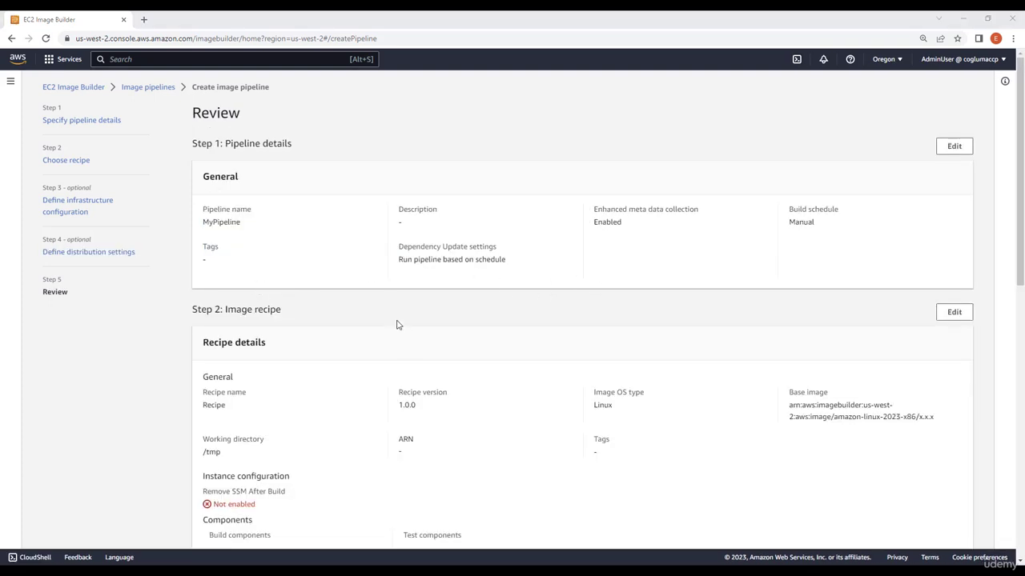
Review the pipeline settings on the review page and create the pipeline.
{"action": "scroll", "coordinate": [393, 313], "scroll_direction": "down", "scroll_amount": 2}
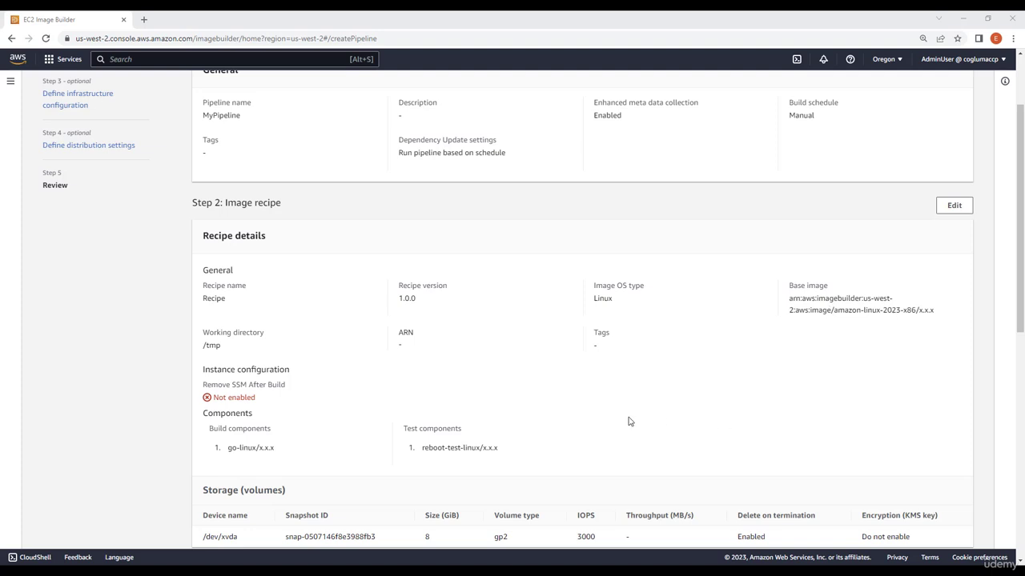
{"action": "scroll", "coordinate": [340, 296], "scroll_direction": "down", "scroll_amount": 1}
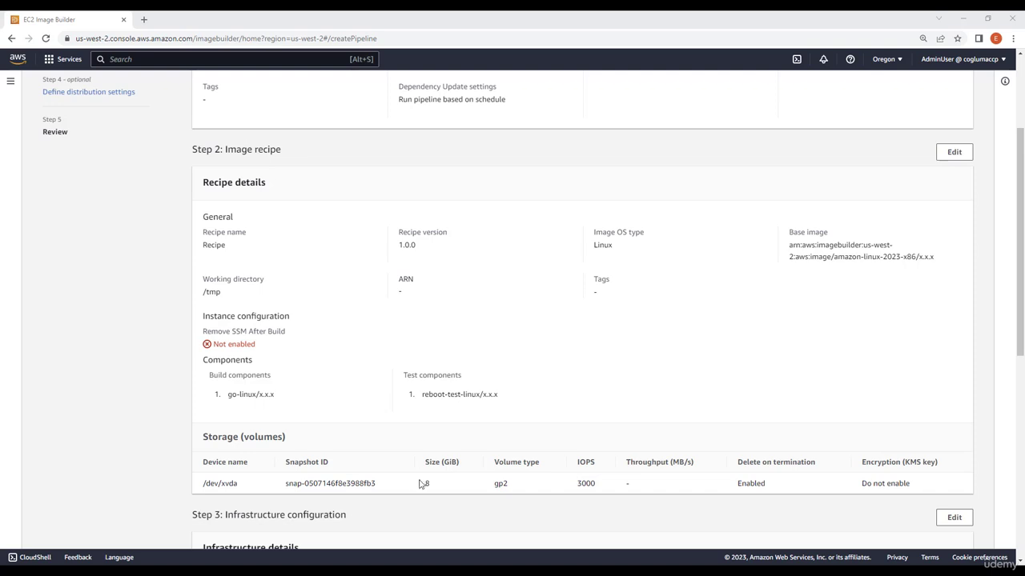
{"action": "left_click_drag", "start_coordinate": [415, 488], "coordinate": [437, 487]}
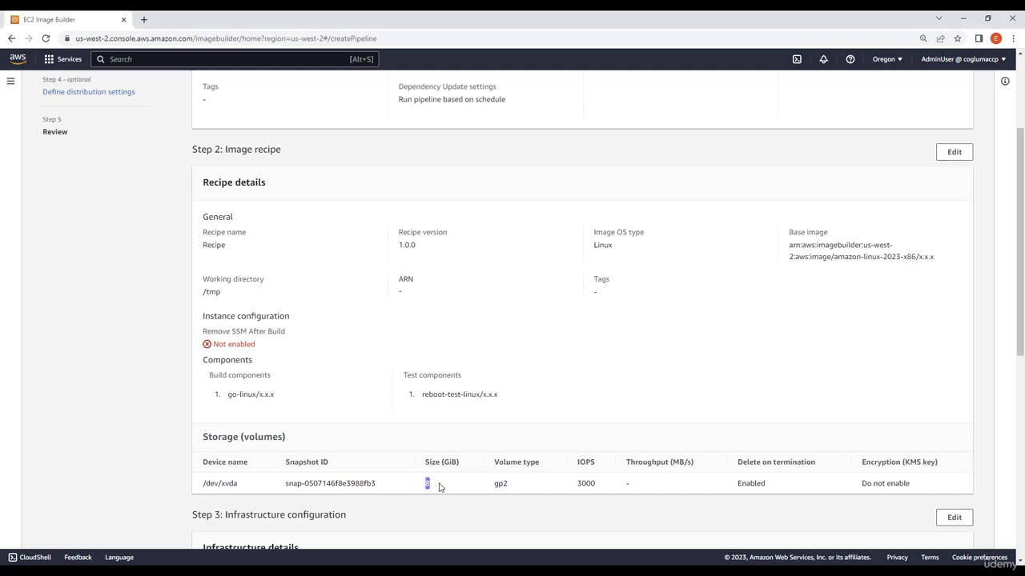
{"action": "left_click", "coordinate": [444, 488]}
{"action": "scroll", "coordinate": [404, 476], "scroll_direction": "down", "scroll_amount": 3}
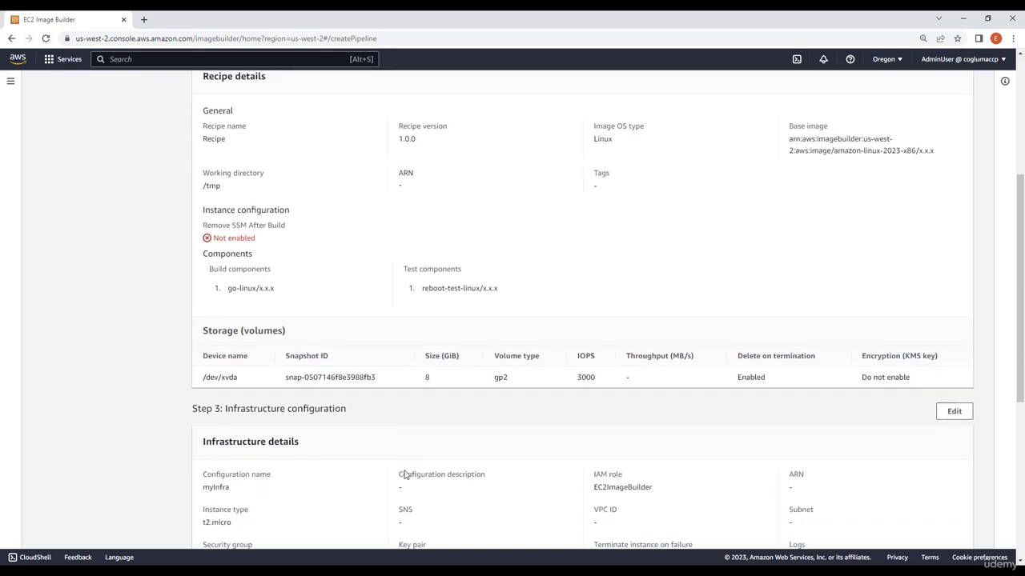
{"action": "scroll", "coordinate": [422, 462], "scroll_direction": "down", "scroll_amount": 2}
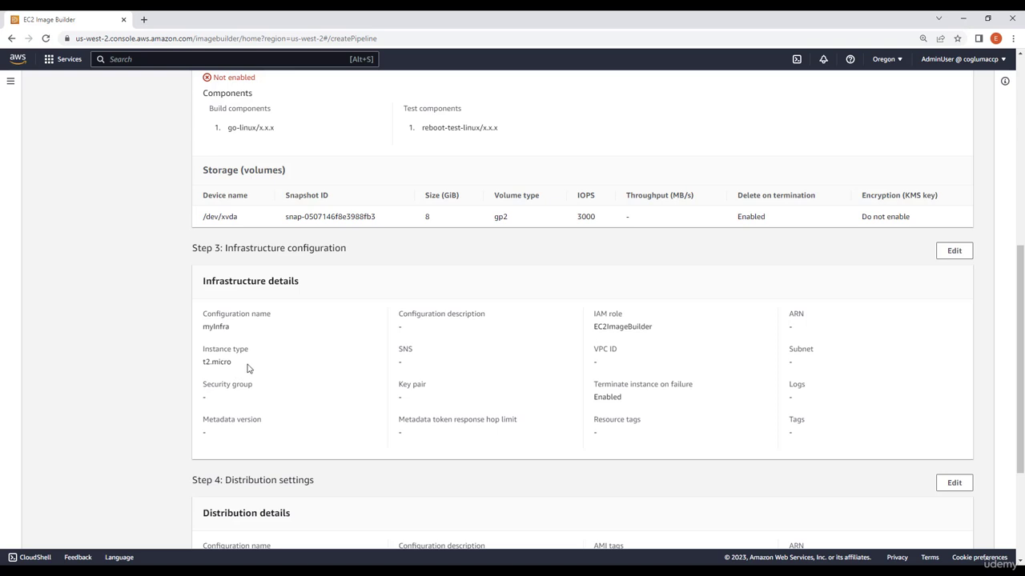
{"action": "mouse_move", "coordinate": [229, 362]}
{"action": "left_mouse_down"}
{"action": "mouse_move", "coordinate": [200, 365]}
{"action": "mouse_move", "coordinate": [246, 371]}
{"action": "left_mouse_up"}
{"action": "left_click_drag", "start_coordinate": [662, 329], "coordinate": [590, 328]}
{"action": "left_click", "coordinate": [598, 330]}
{"action": "scroll", "coordinate": [479, 381], "scroll_direction": "down", "scroll_amount": 3}
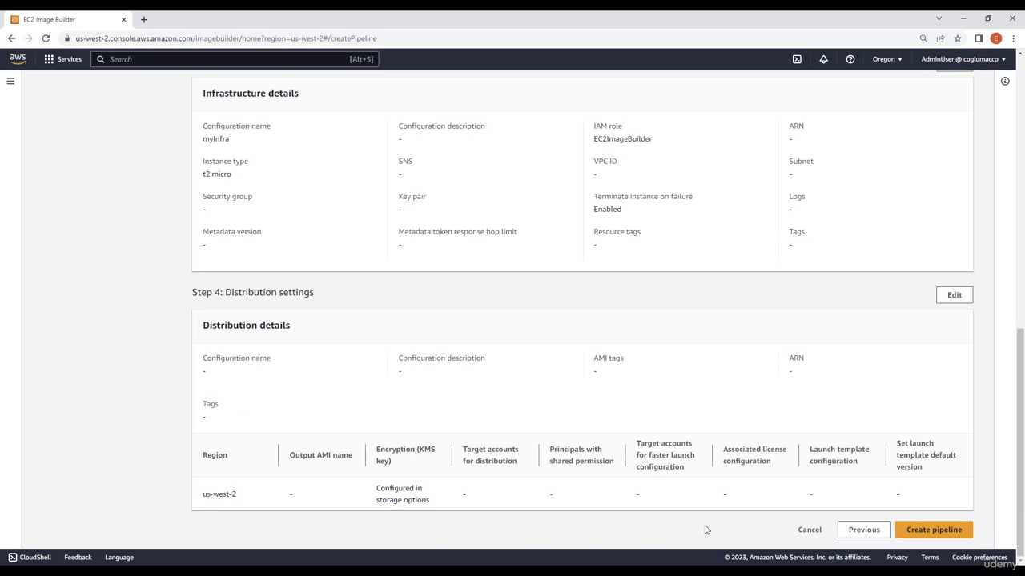
{"action": "left_click", "coordinate": [925, 536]}
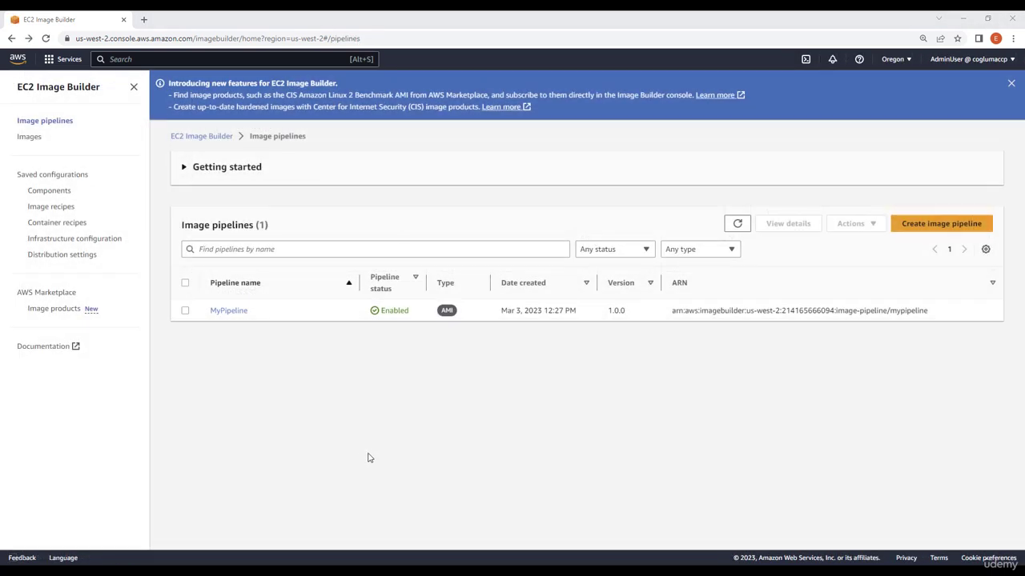
Open MyPipeline and run the pipeline.
{"action": "left_click", "coordinate": [228, 310]}
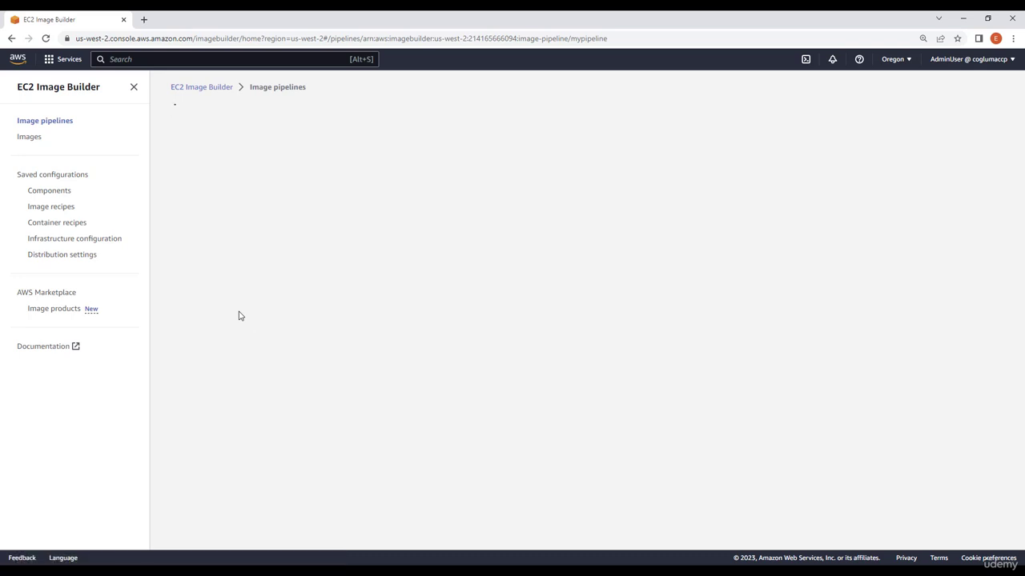
{"action": "key", "text": "ctrl+a"}
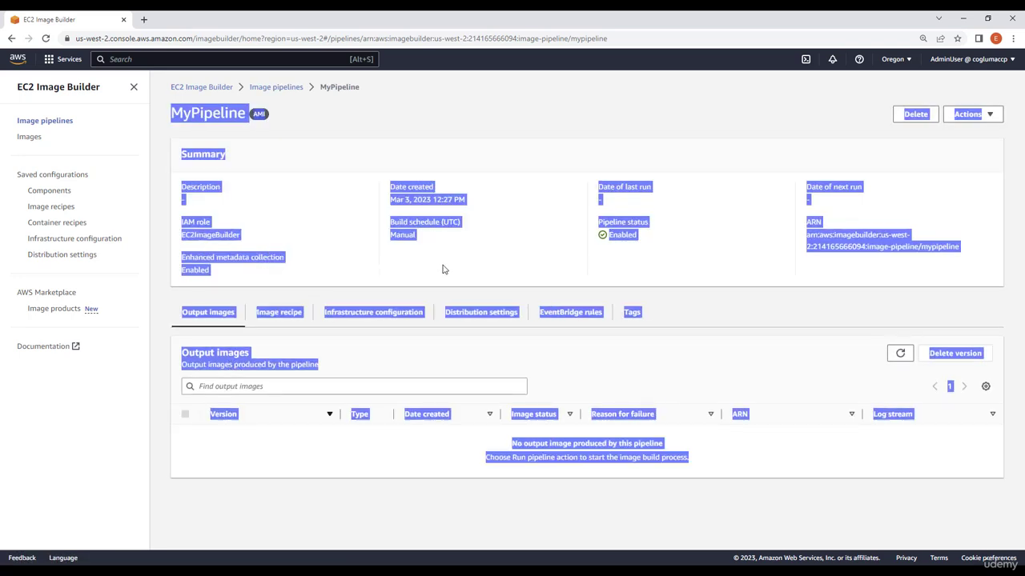
{"action": "left_click", "coordinate": [520, 266]}
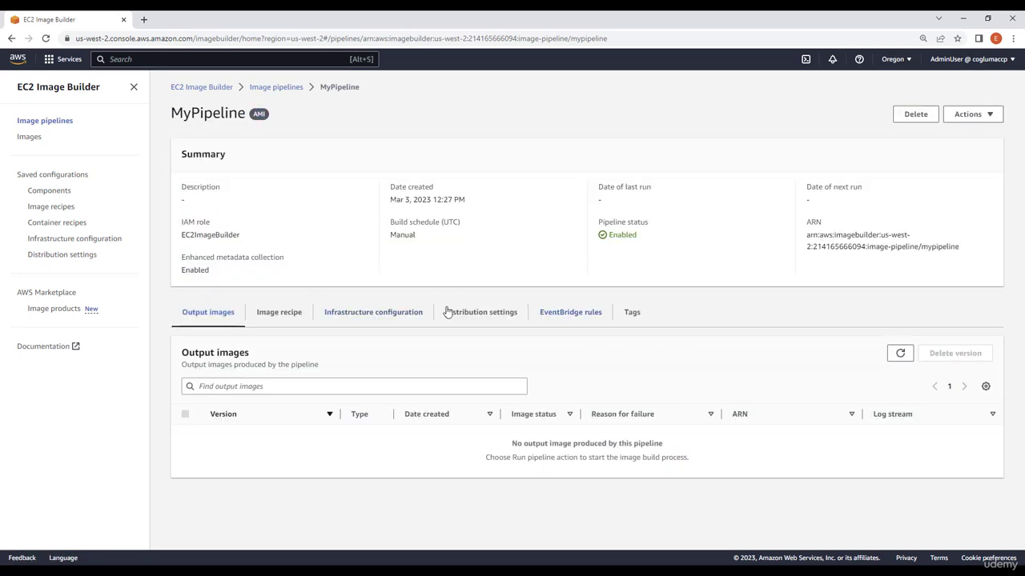
{"action": "left_click", "coordinate": [989, 115]}
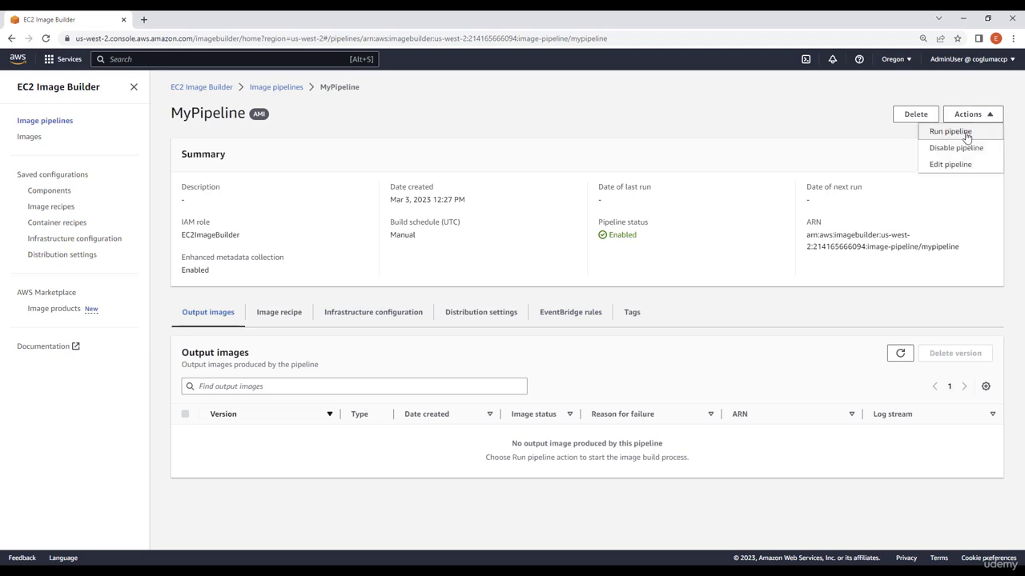
{"action": "left_click", "coordinate": [961, 133]}
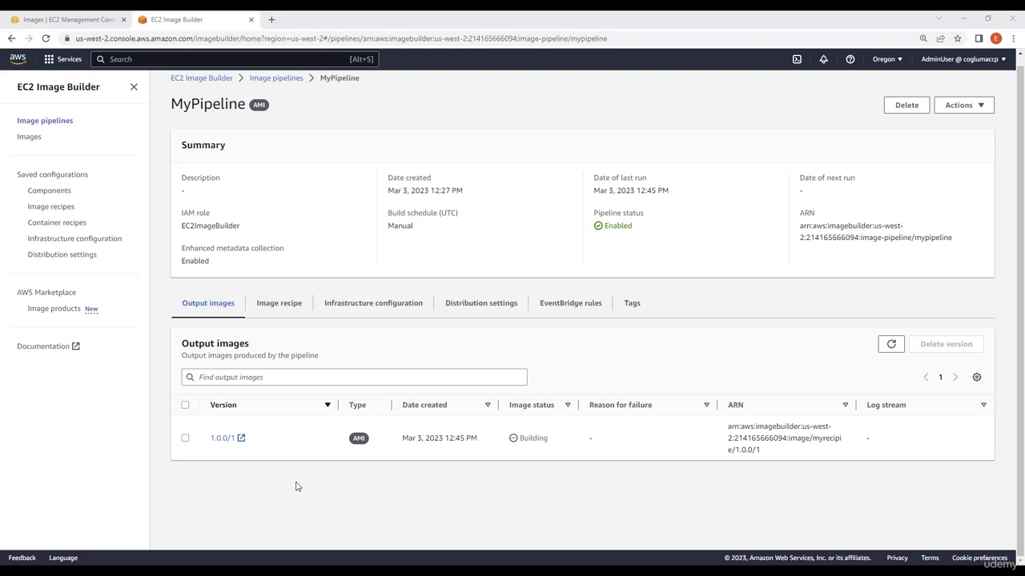
Monitor the image build by refreshing the output images and checking the EC2 instances and AMIs lists.
{"action": "left_click_drag", "start_coordinate": [249, 346], "coordinate": [177, 353]}
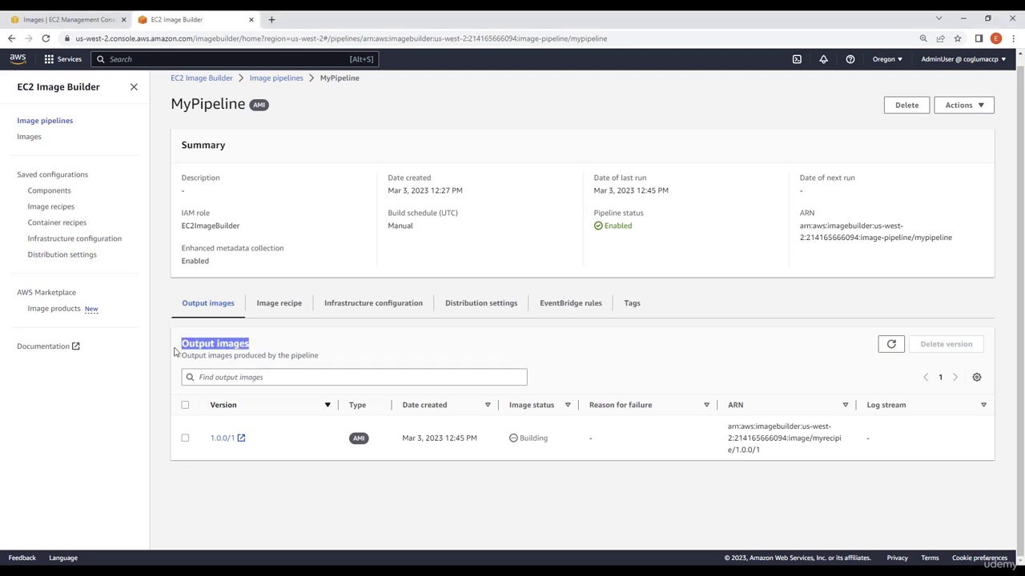
{"action": "left_click", "coordinate": [257, 344]}
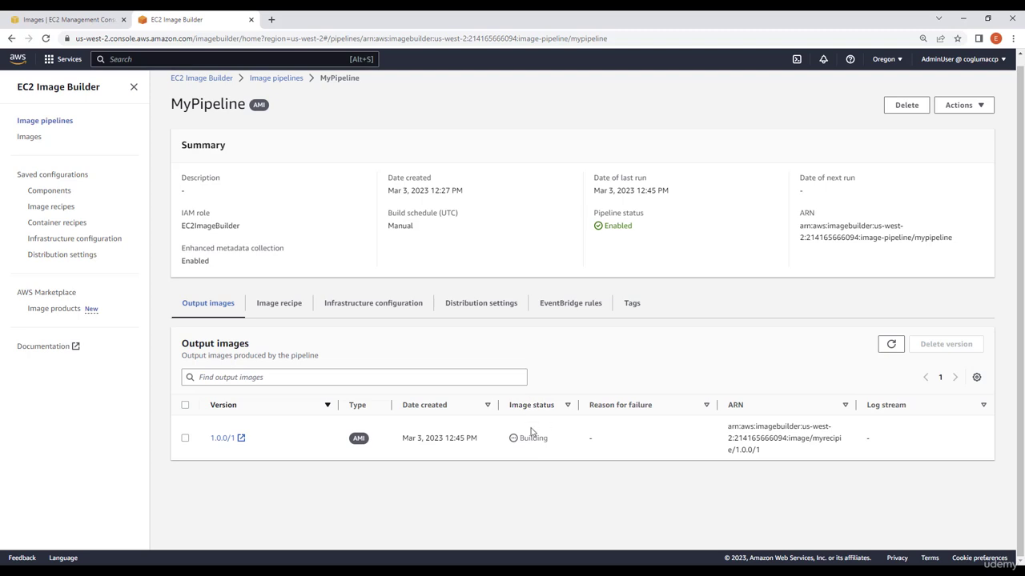
{"action": "left_click", "coordinate": [887, 348]}
{"action": "left_click", "coordinate": [889, 345]}
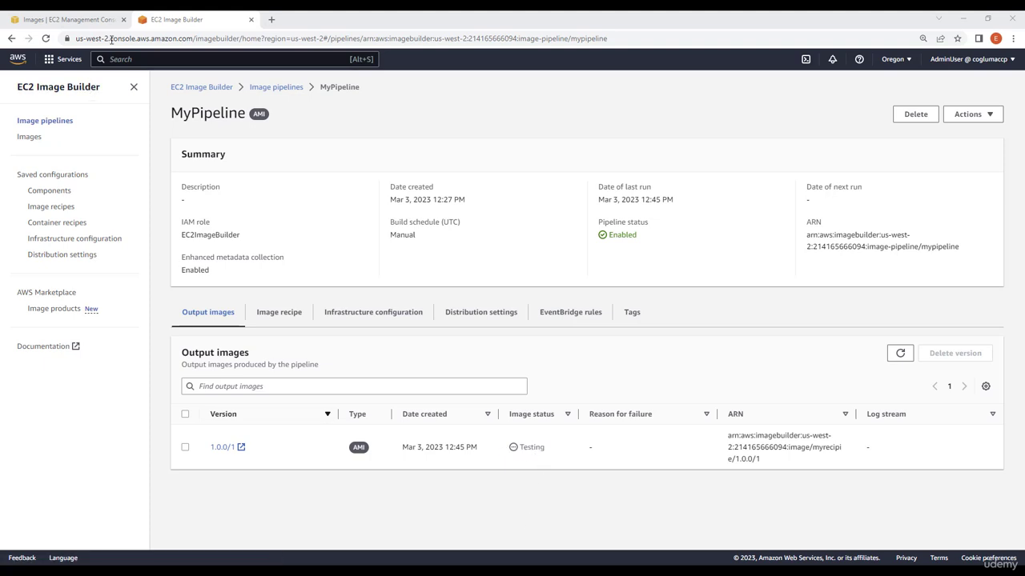
{"action": "left_click", "coordinate": [88, 19]}
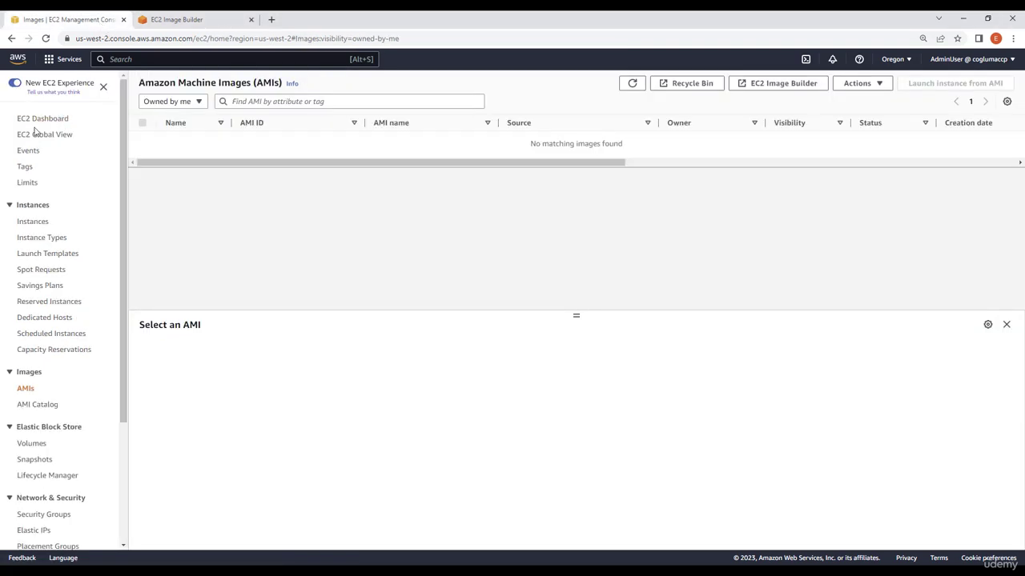
{"action": "left_click", "coordinate": [29, 227]}
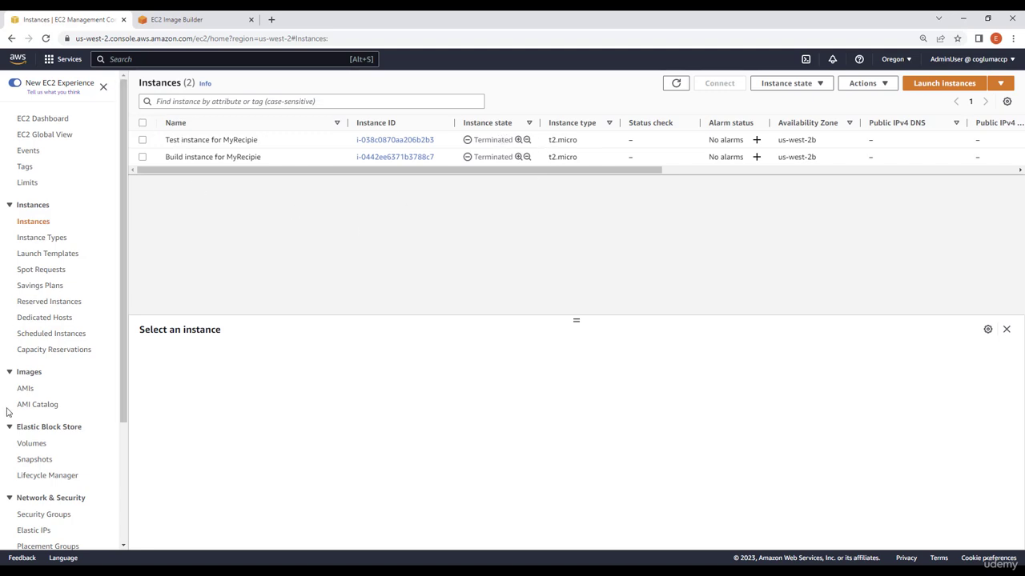
{"action": "left_click", "coordinate": [24, 390]}
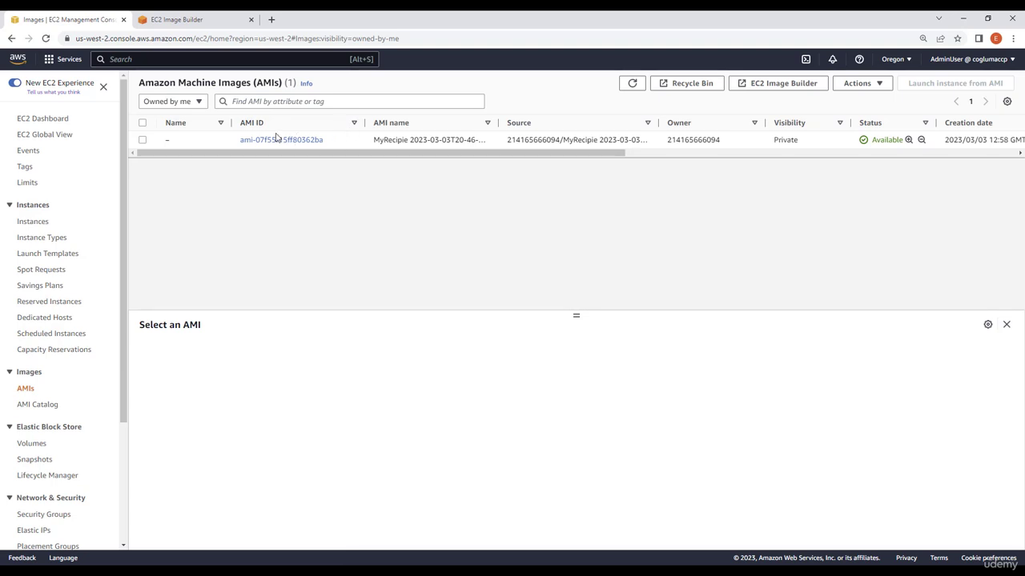
{"action": "left_click", "coordinate": [212, 19]}
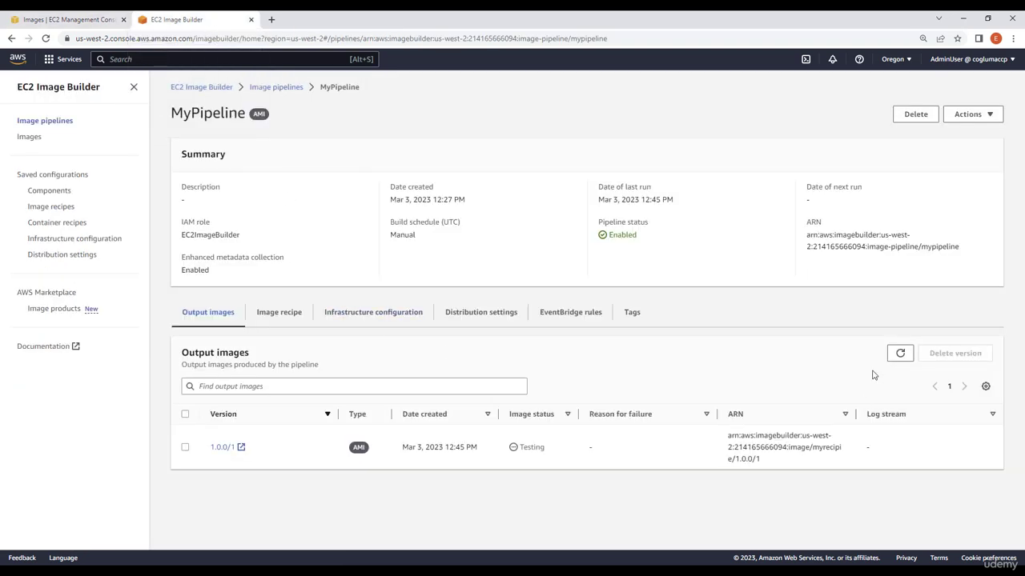
{"action": "left_click", "coordinate": [896, 354]}
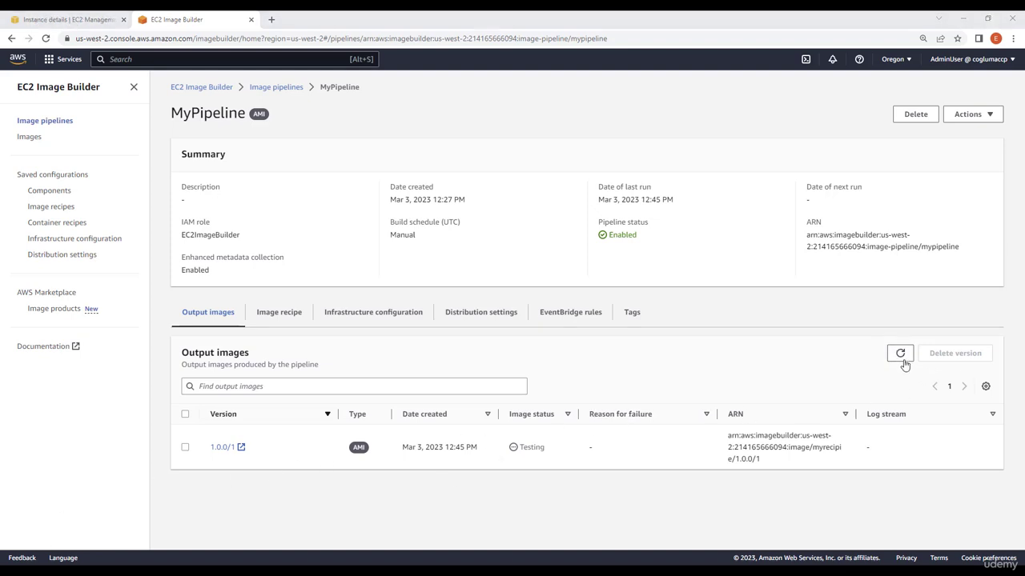
{"action": "left_click", "coordinate": [901, 359]}
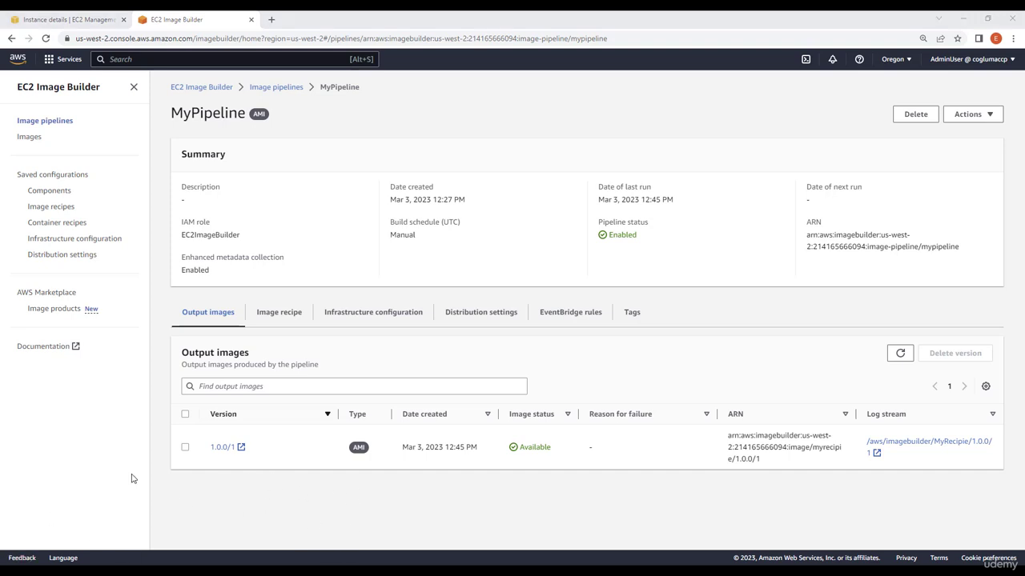
Go to the EC2 AMIs list, select the MyRecipie AMI and launch an instance from it.
{"action": "left_click", "coordinate": [143, 63]}
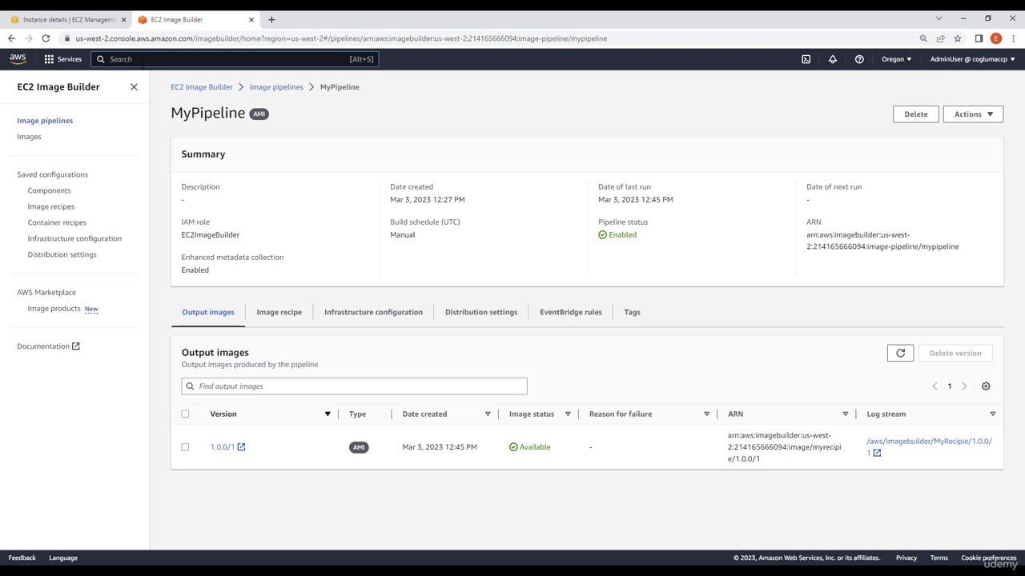
{"action": "type", "text": "EC2"}
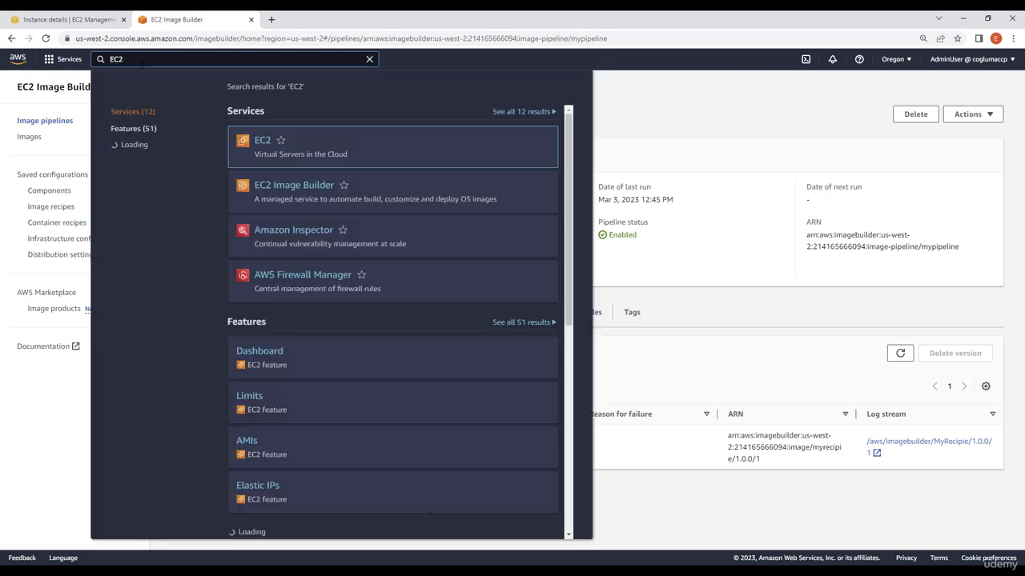
{"action": "left_click", "coordinate": [260, 143]}
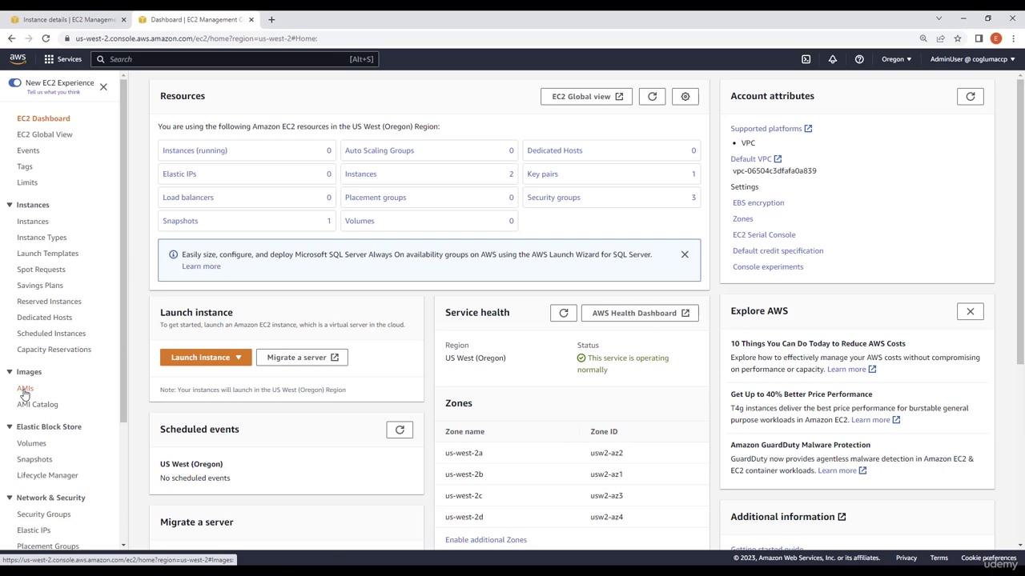
{"action": "left_click", "coordinate": [25, 390]}
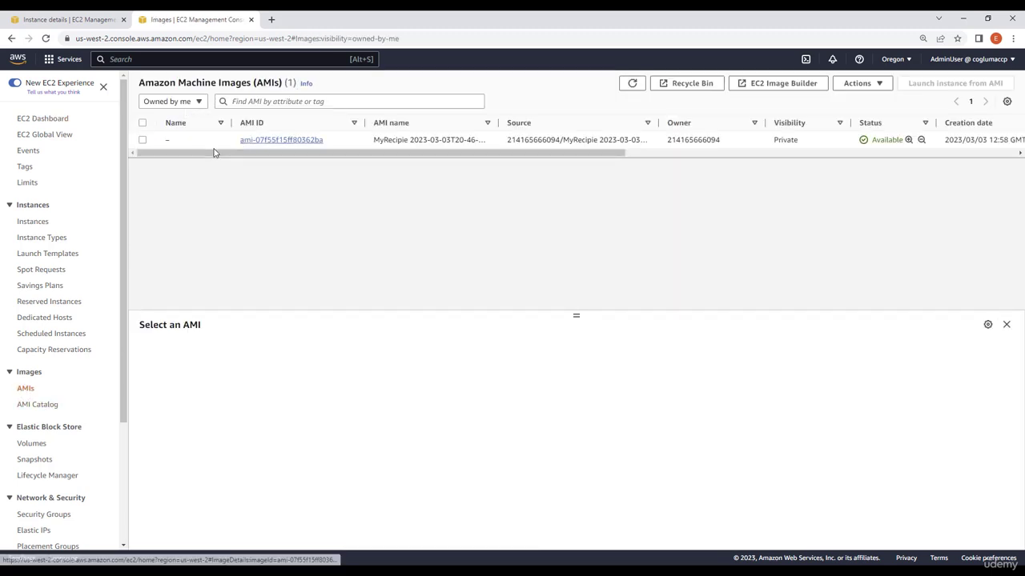
{"action": "left_click", "coordinate": [142, 140]}
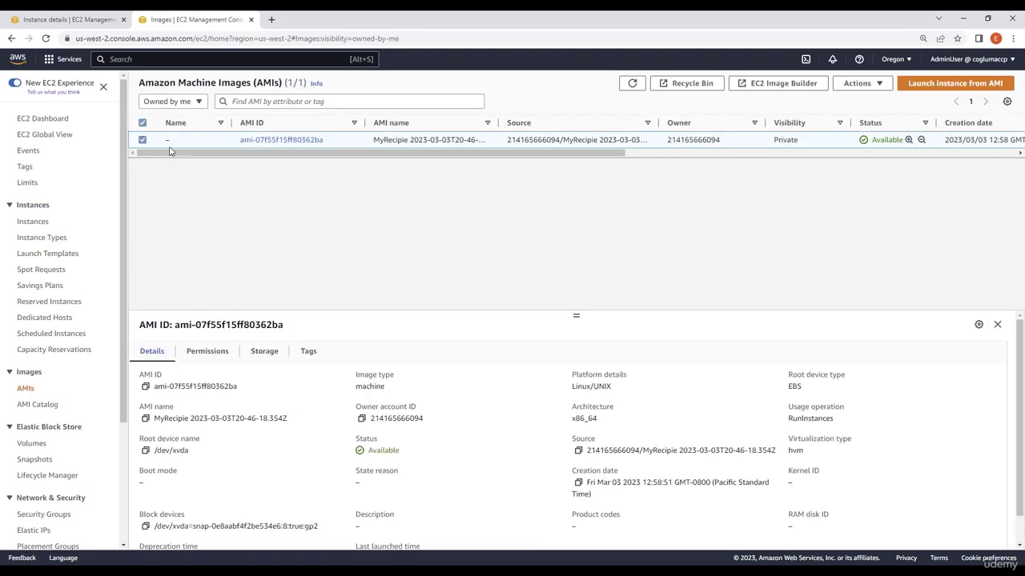
{"action": "left_click", "coordinate": [861, 83]}
{"action": "left_click", "coordinate": [953, 83]}
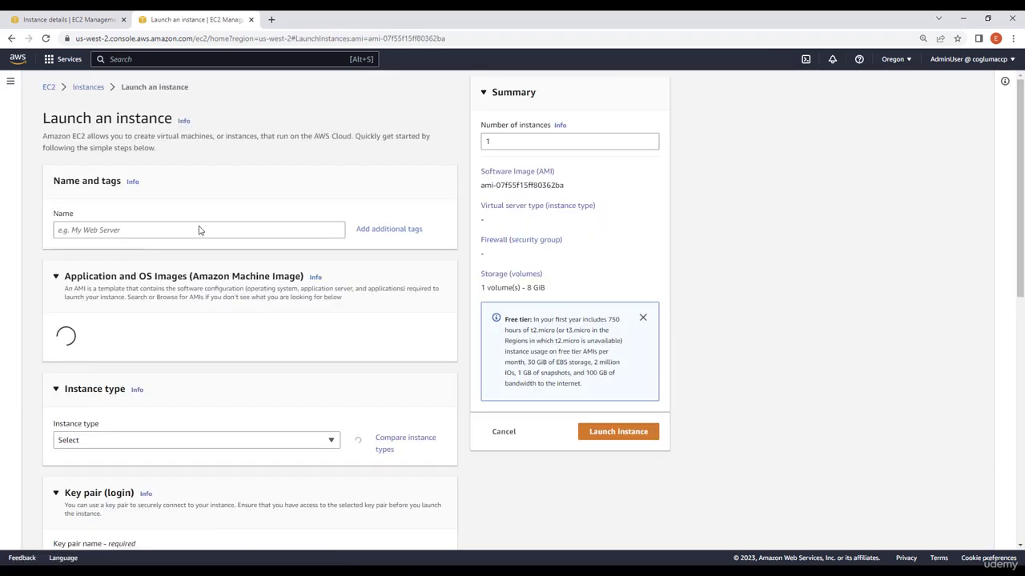
Choose the MyKey key pair for the new instance.
{"action": "scroll", "coordinate": [186, 274], "scroll_direction": "down", "scroll_amount": 1}
{"action": "scroll", "coordinate": [186, 274], "scroll_direction": "down", "scroll_amount": 2}
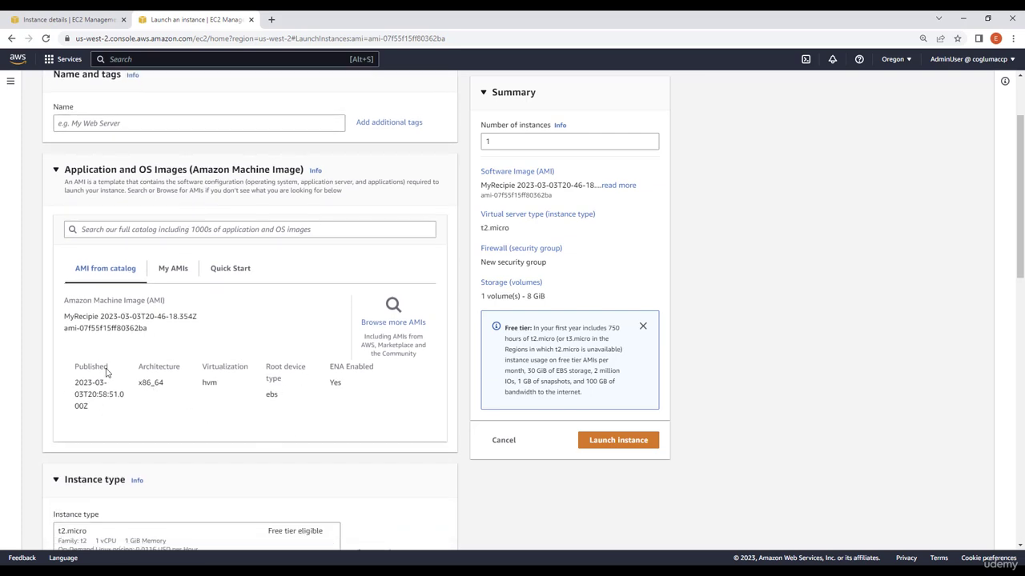
{"action": "scroll", "coordinate": [233, 400], "scroll_direction": "down", "scroll_amount": 4}
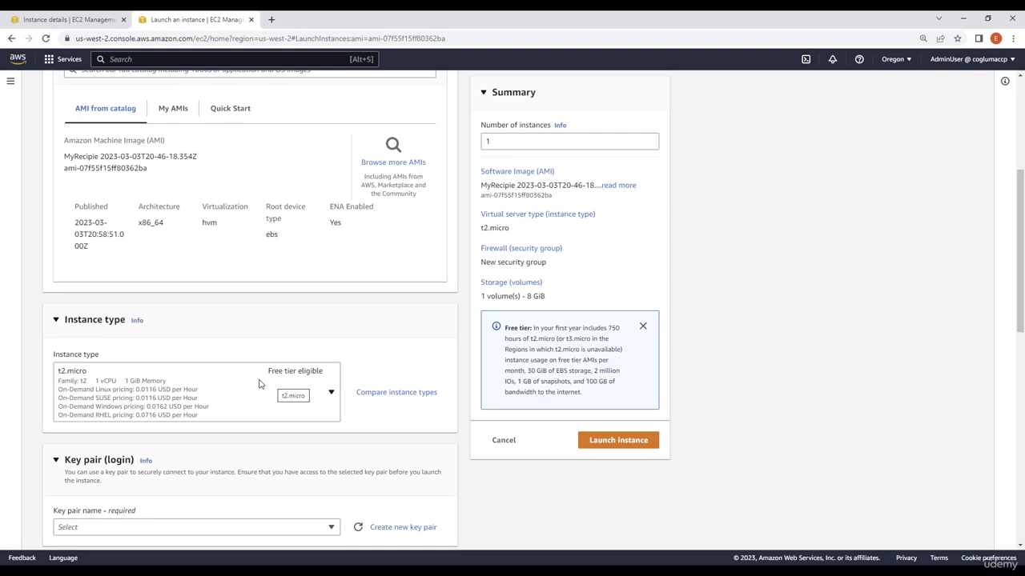
{"action": "scroll", "coordinate": [204, 368], "scroll_direction": "down", "scroll_amount": 4}
{"action": "left_click", "coordinate": [204, 368]}
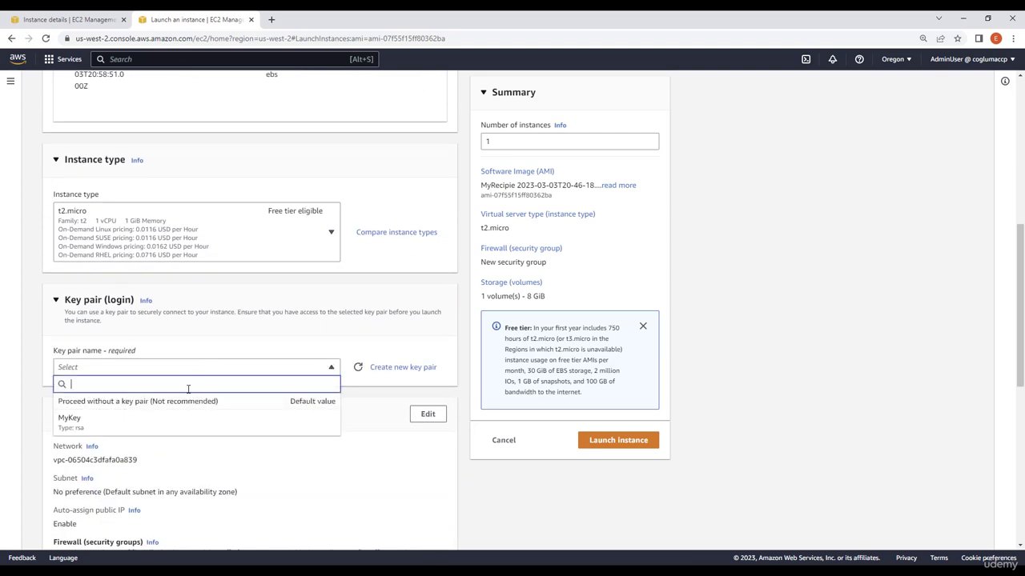
{"action": "left_click", "coordinate": [174, 423]}
Select the existing security group MyCCPSecurityGroup for the instance's network settings.
{"action": "scroll", "coordinate": [276, 429], "scroll_direction": "down", "scroll_amount": 1}
{"action": "scroll", "coordinate": [309, 368], "scroll_direction": "down", "scroll_amount": 5}
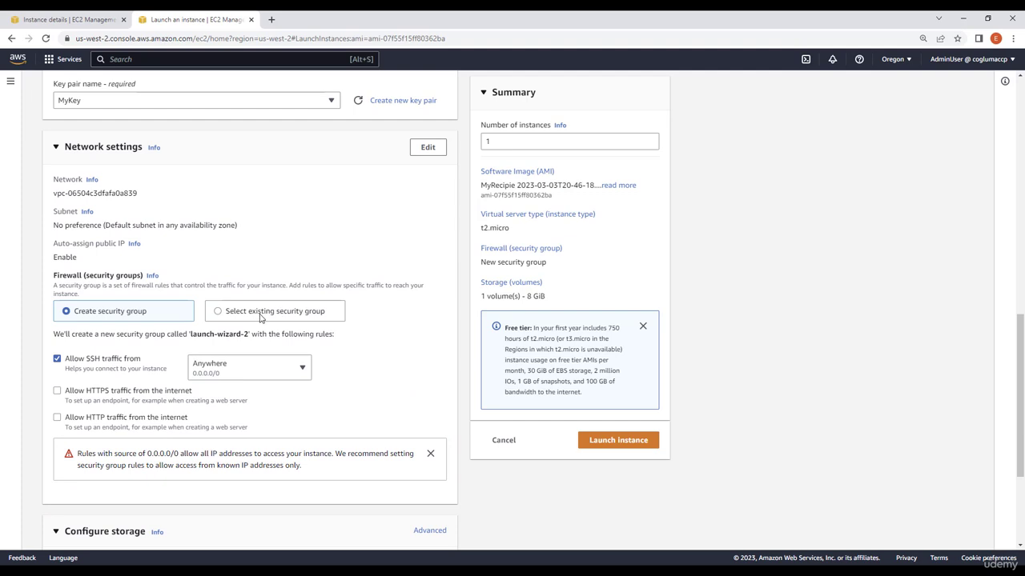
{"action": "left_click", "coordinate": [260, 316]}
{"action": "left_click", "coordinate": [228, 358]}
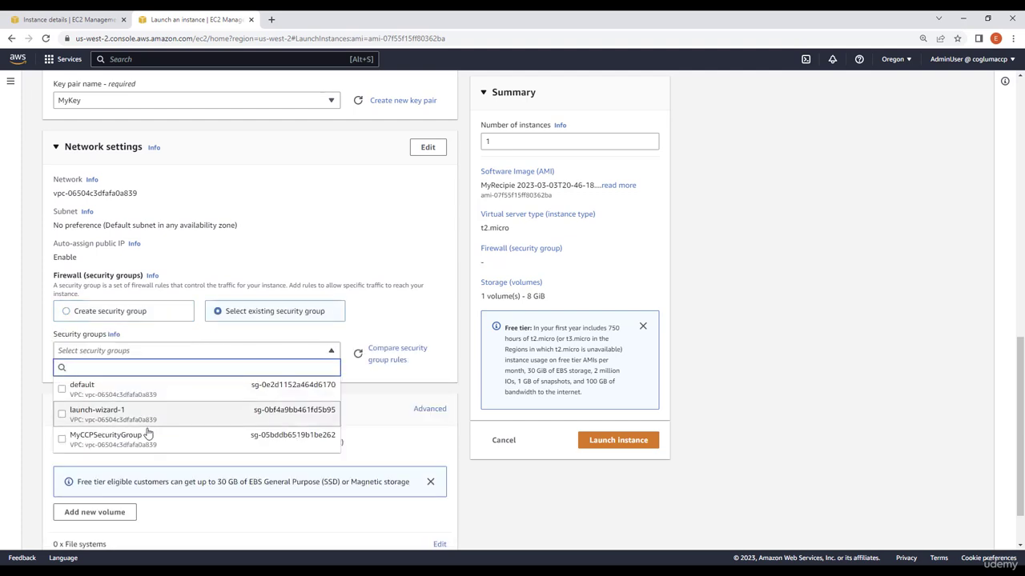
{"action": "left_click", "coordinate": [189, 443]}
{"action": "left_click", "coordinate": [345, 438]}
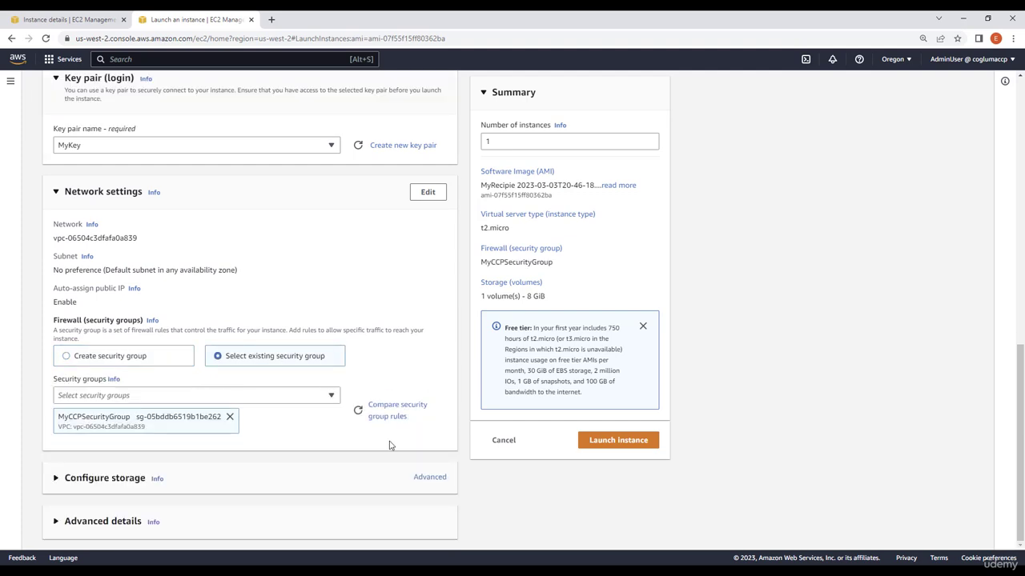
Launch the instance and open it in the instances list.
{"action": "left_click", "coordinate": [621, 441]}
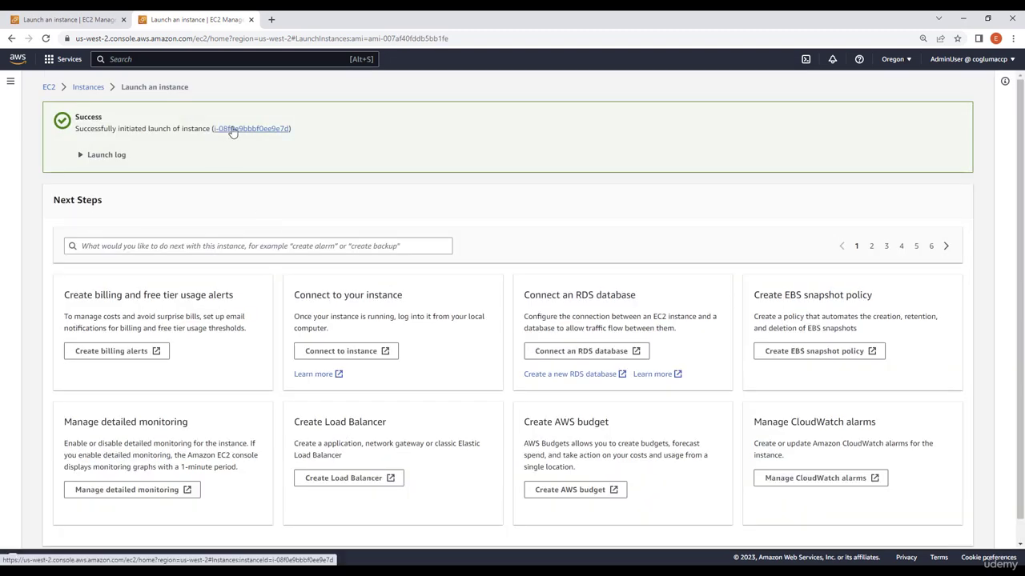
{"action": "left_click", "coordinate": [232, 132]}
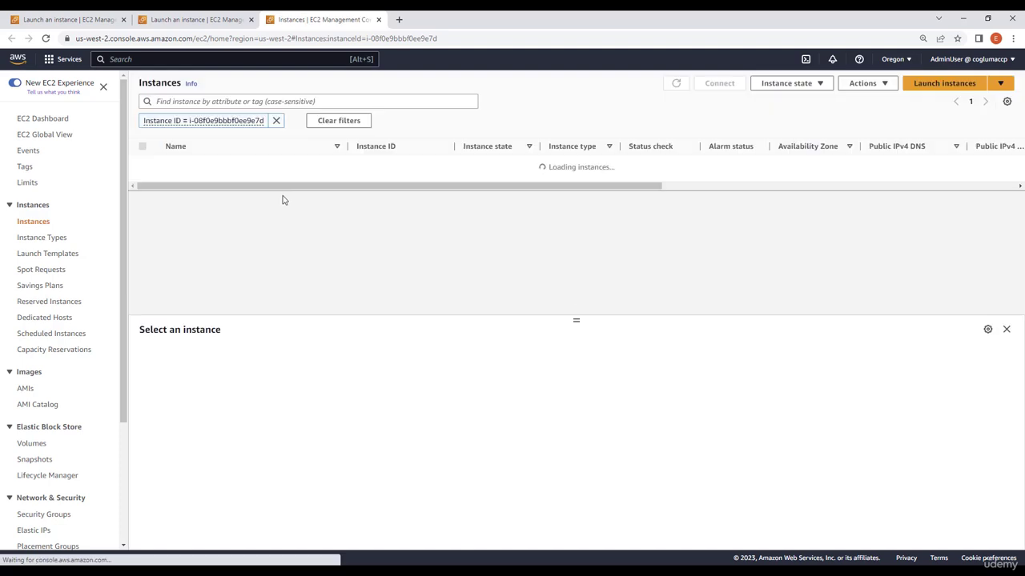
Open the new instance's details and connect to it through EC2 Instance Connect with user name ec2-user.
{"action": "left_click", "coordinate": [373, 163]}
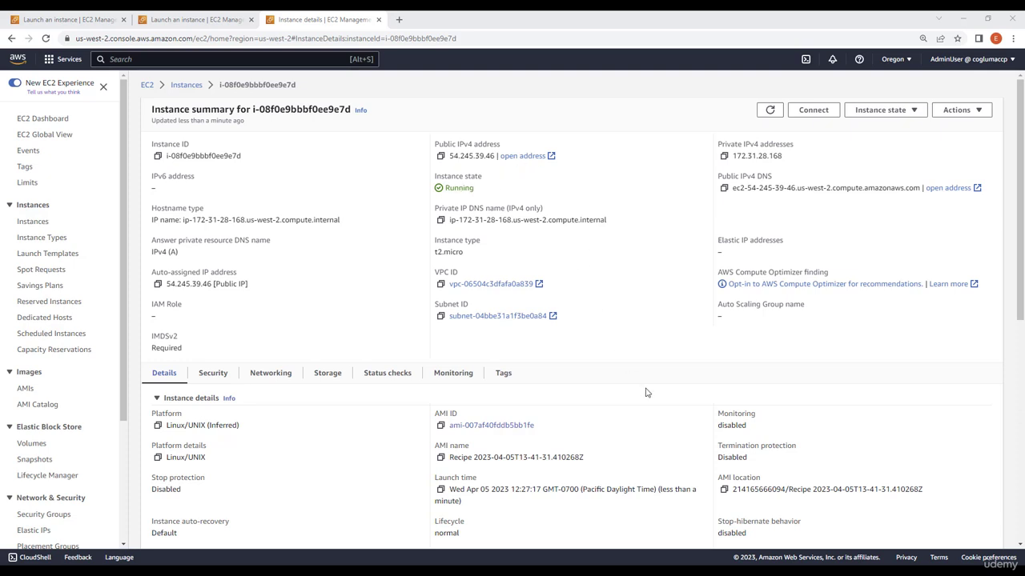
{"action": "left_click", "coordinate": [814, 112]}
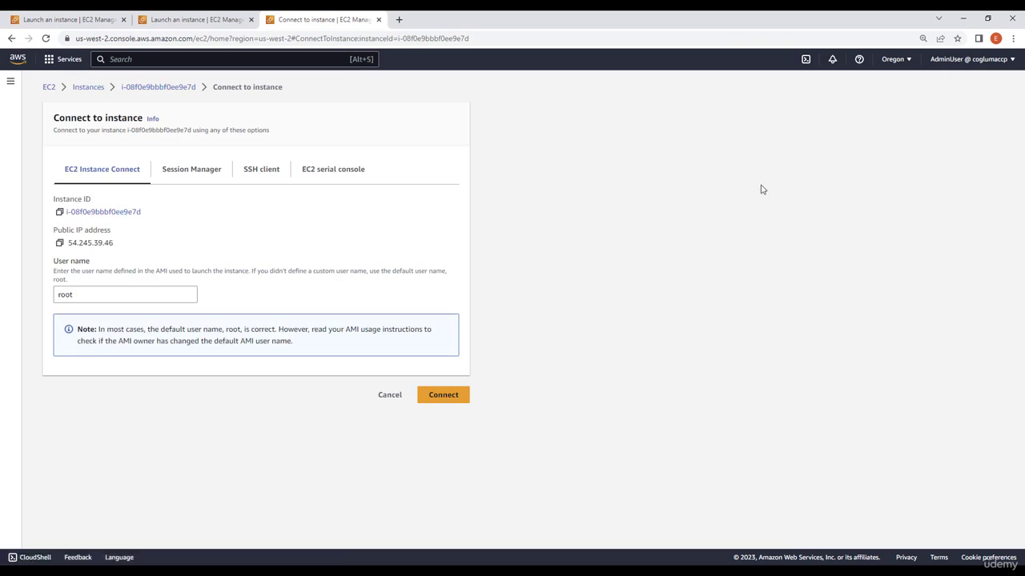
{"action": "double_click", "coordinate": [98, 294]}
{"action": "key", "text": "BackSpace"}
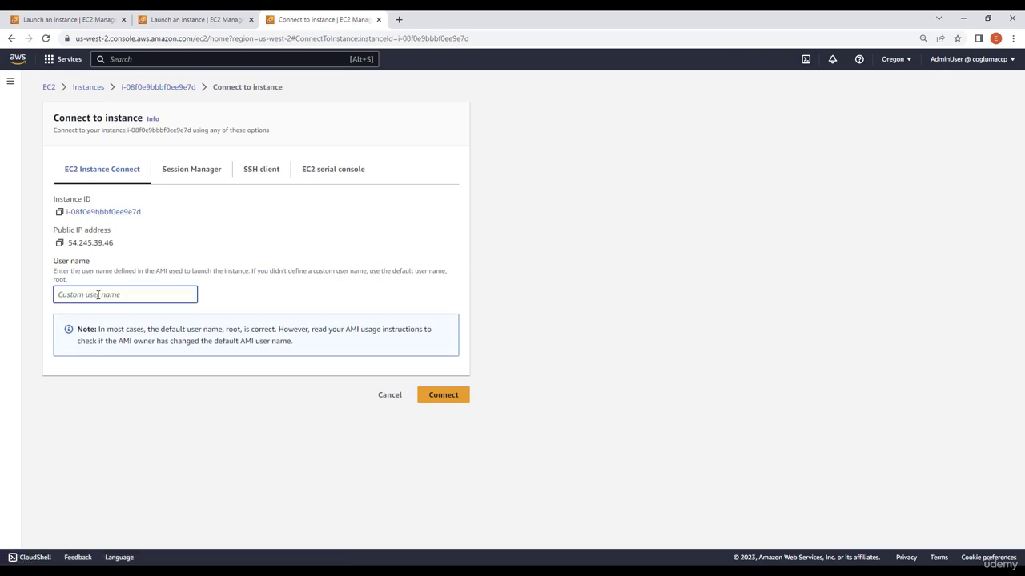
{"action": "type", "text": "ec2-user"}
{"action": "left_click", "coordinate": [443, 395]}
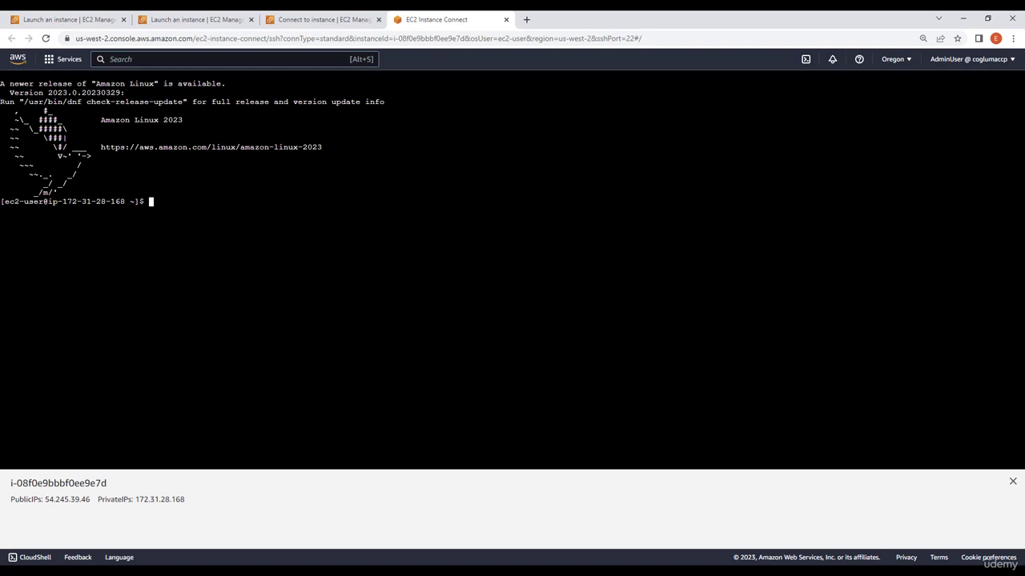
Run go version in the instance terminal and select the output line.
{"action": "type", "text": "go version"}
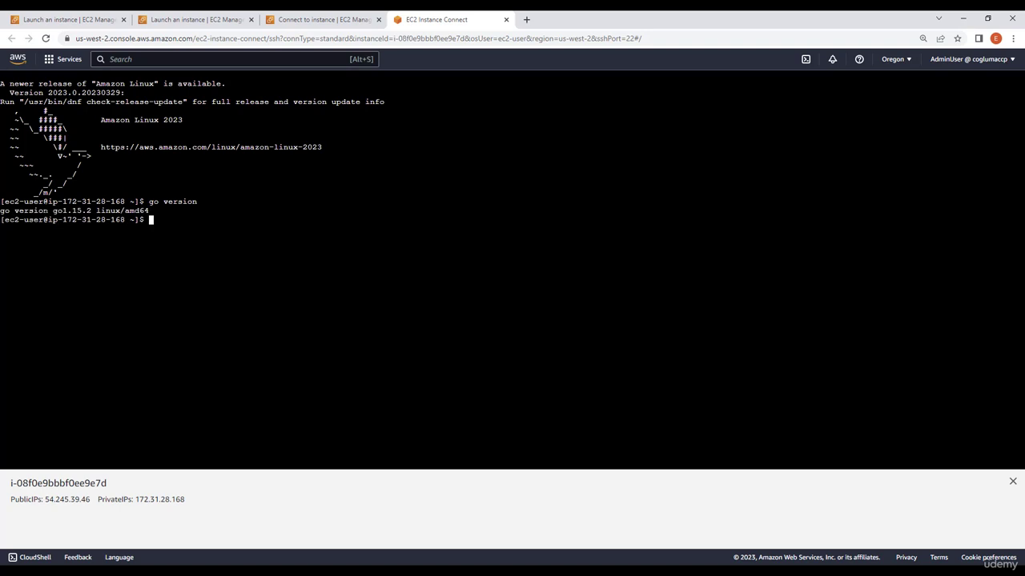
{"action": "left_click_drag", "start_coordinate": [53, 201], "coordinate": [163, 211]}
{"action": "left_click", "coordinate": [163, 211]}
{"action": "double_click", "coordinate": [163, 212]}
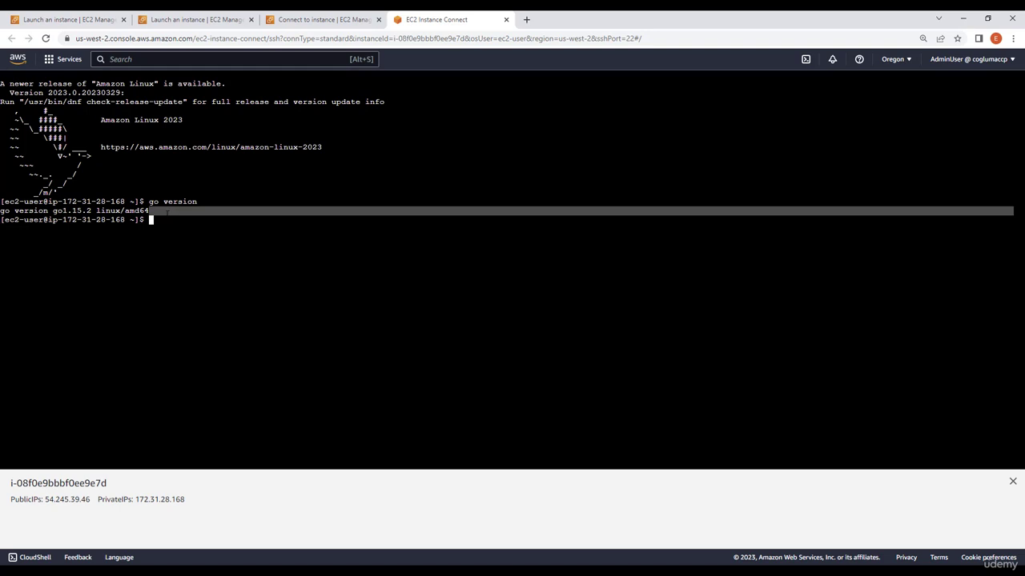
{"action": "left_click", "coordinate": [164, 211]}
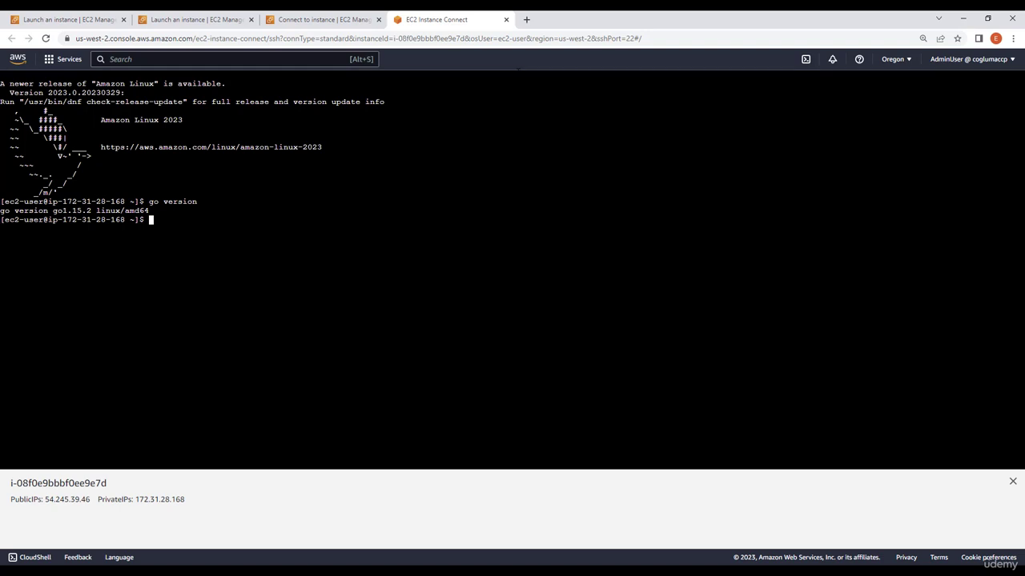
Close the terminal tab, return to the instance summary and terminate the instance.
{"action": "left_click", "coordinate": [506, 20]}
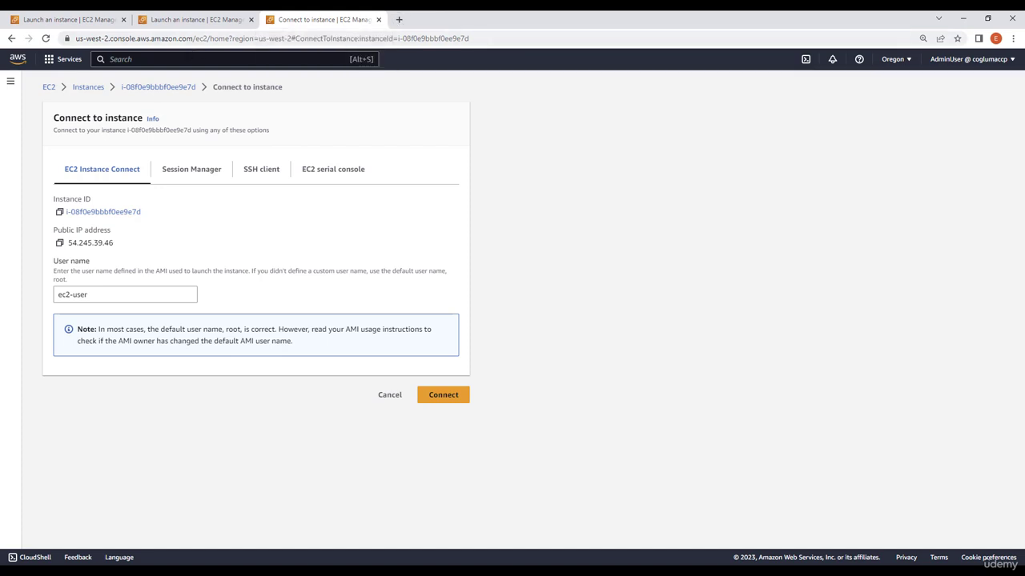
{"action": "left_click", "coordinate": [162, 88]}
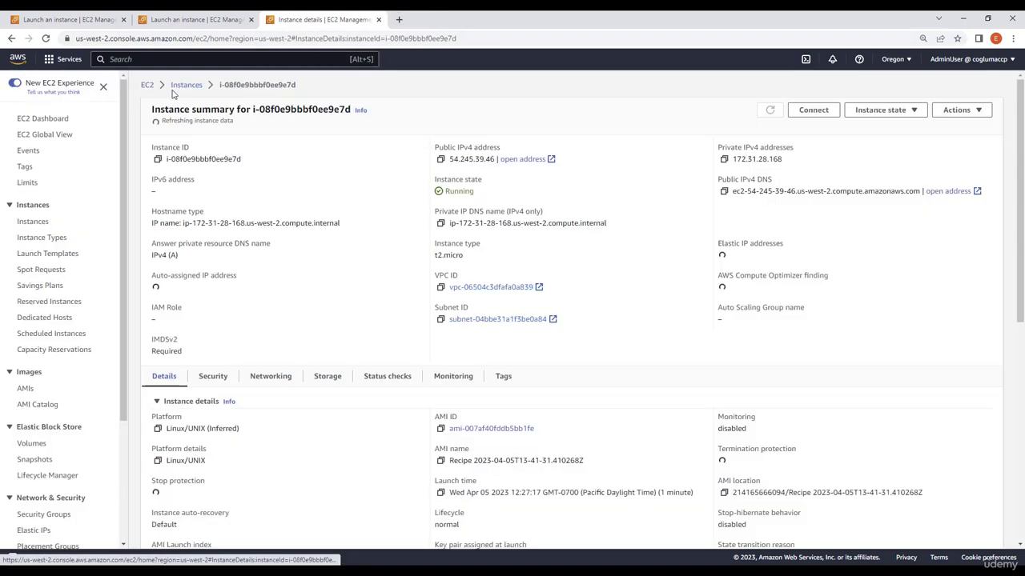
{"action": "left_click", "coordinate": [896, 110]}
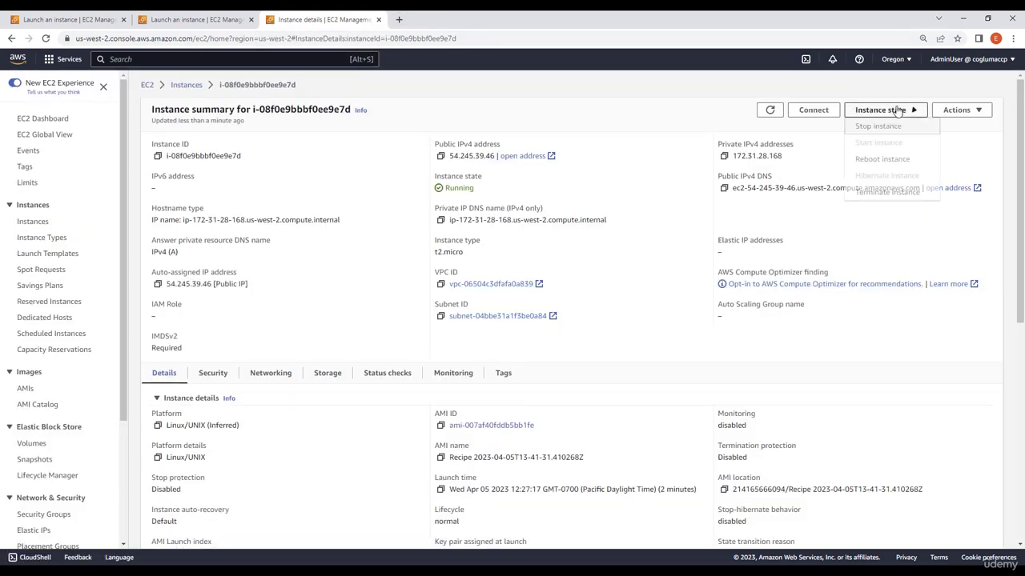
{"action": "left_click", "coordinate": [869, 193]}
{"action": "left_click", "coordinate": [681, 386]}
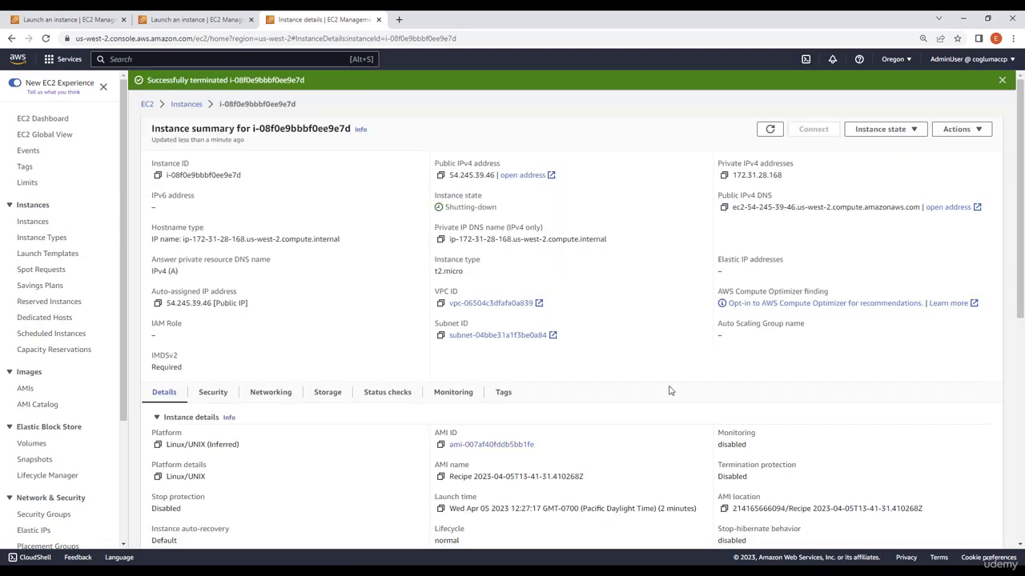
Deregister the Recipe AMI from the AMIs list.
{"action": "left_click", "coordinate": [27, 389]}
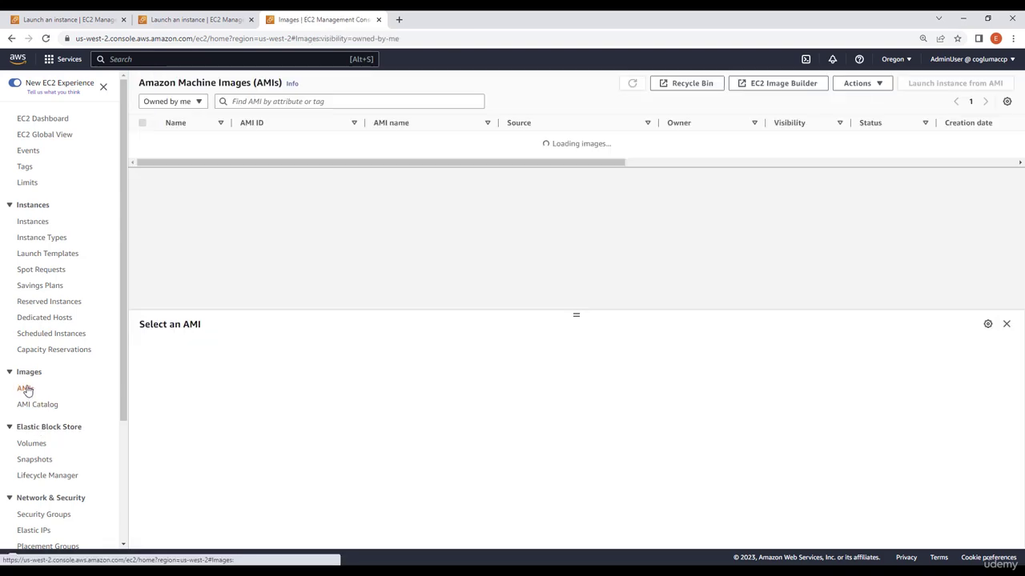
{"action": "left_click", "coordinate": [142, 140]}
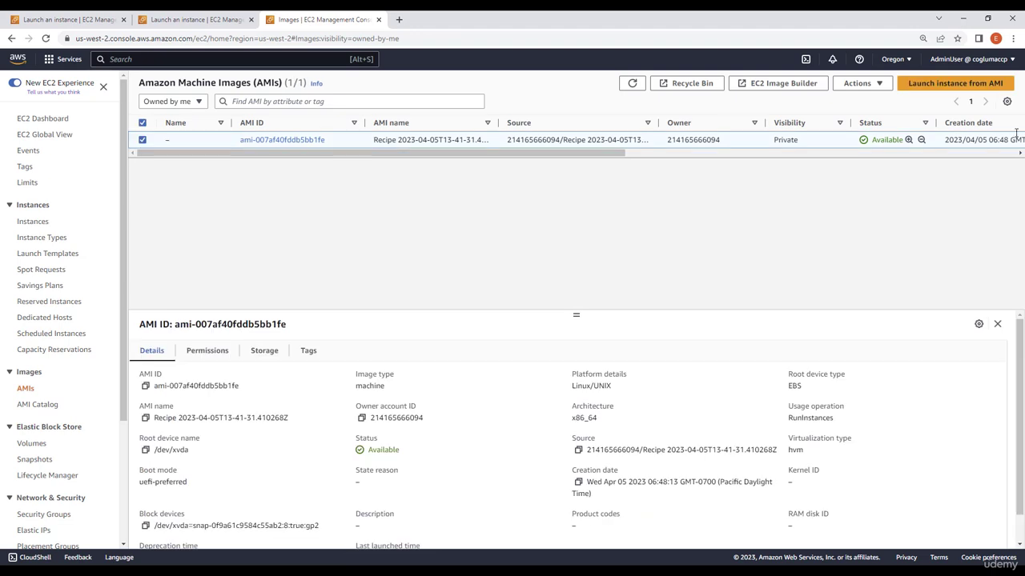
{"action": "left_click", "coordinate": [864, 89]}
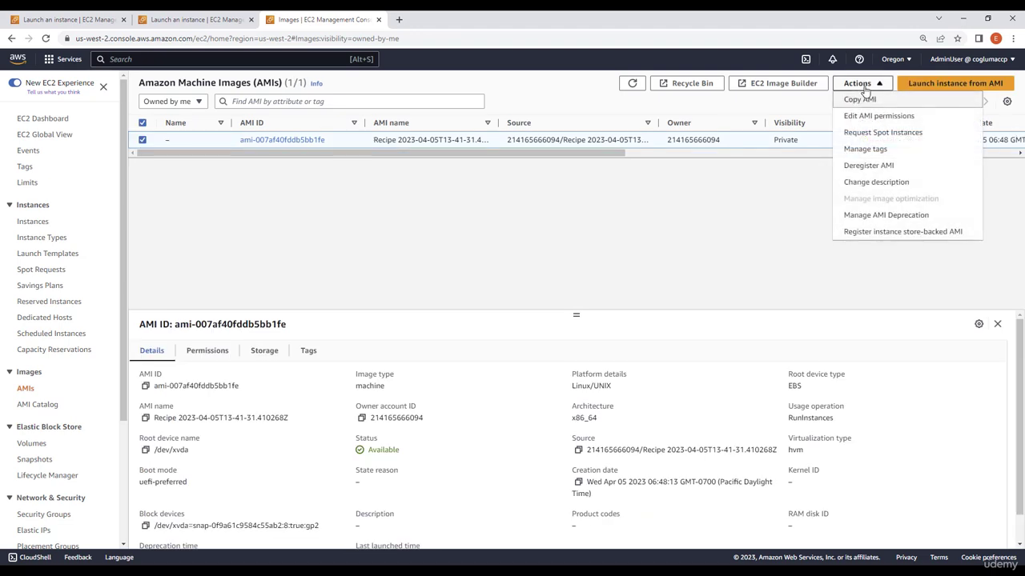
{"action": "left_click", "coordinate": [867, 166]}
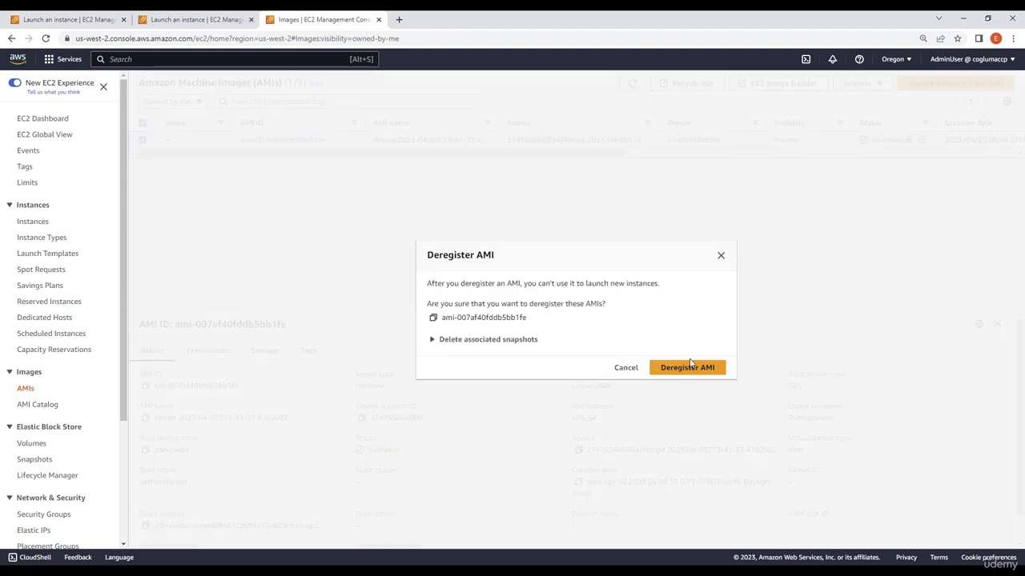
{"action": "left_click", "coordinate": [691, 369]}
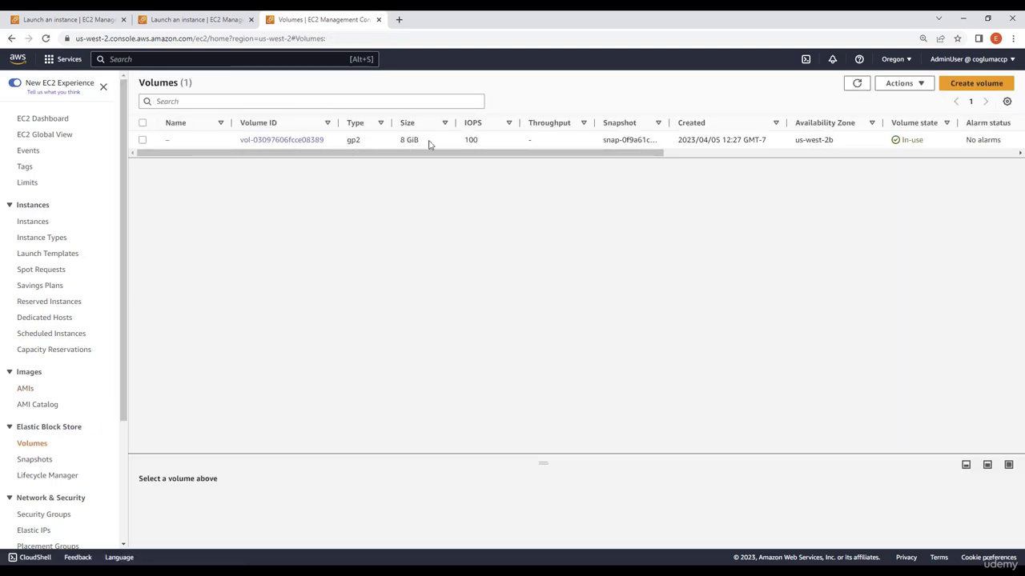
Delete the AMI's 8 GiB snapshot from the Snapshots list.
{"action": "left_click", "coordinate": [858, 84]}
{"action": "left_click", "coordinate": [44, 462]}
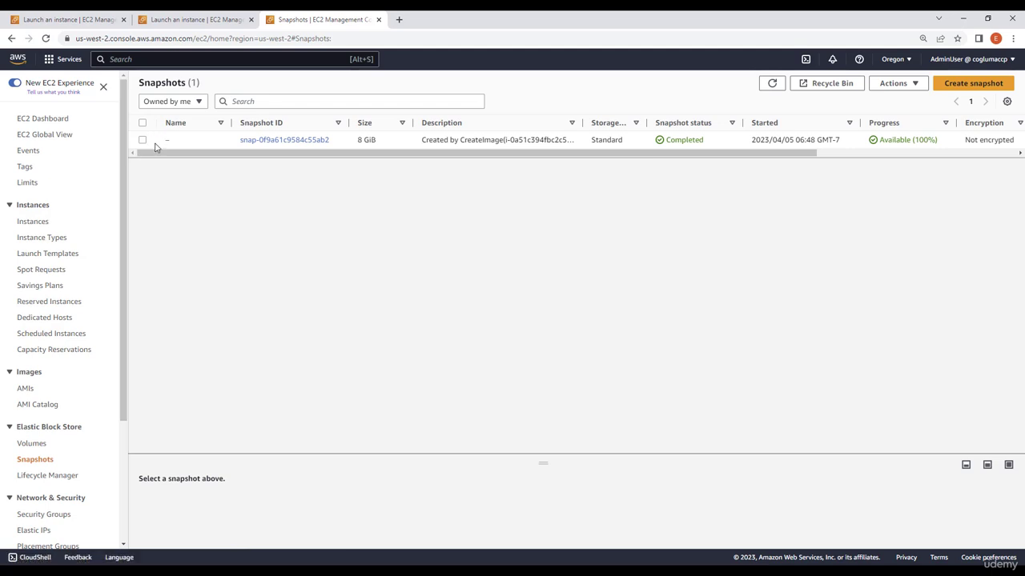
{"action": "left_click", "coordinate": [142, 141]}
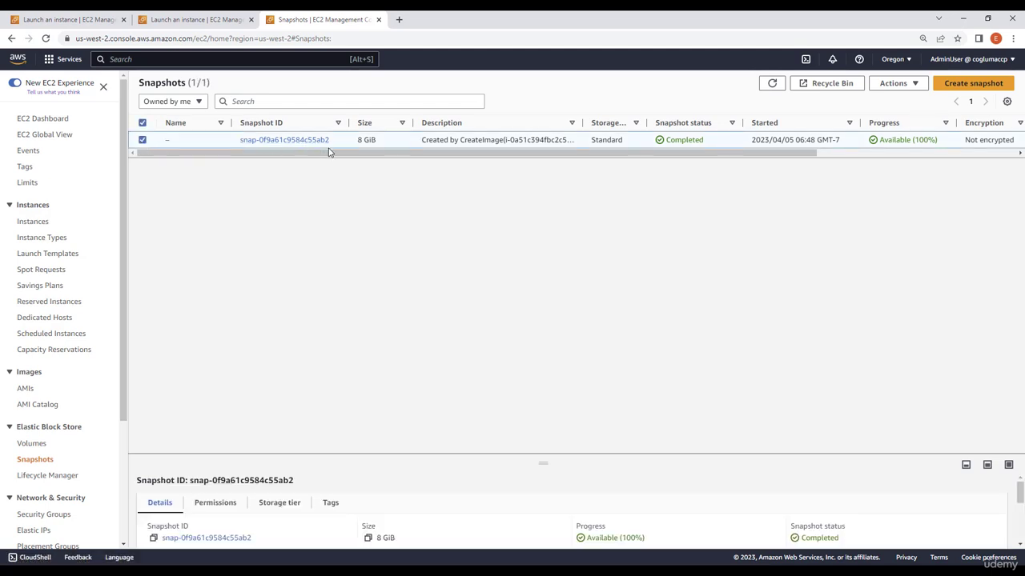
{"action": "left_click", "coordinate": [903, 85]}
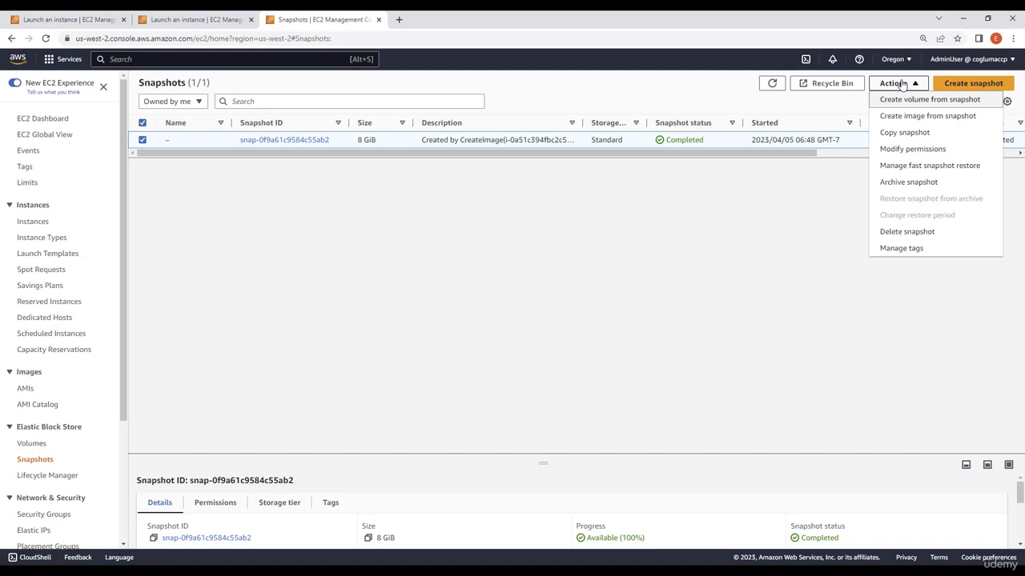
{"action": "left_click", "coordinate": [906, 231]}
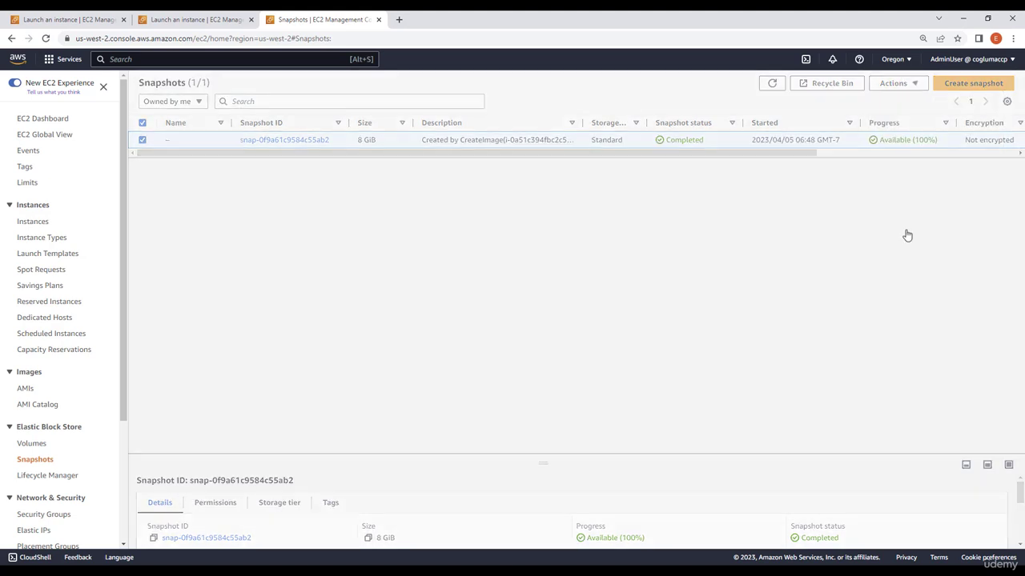
{"action": "left_click", "coordinate": [704, 349]}
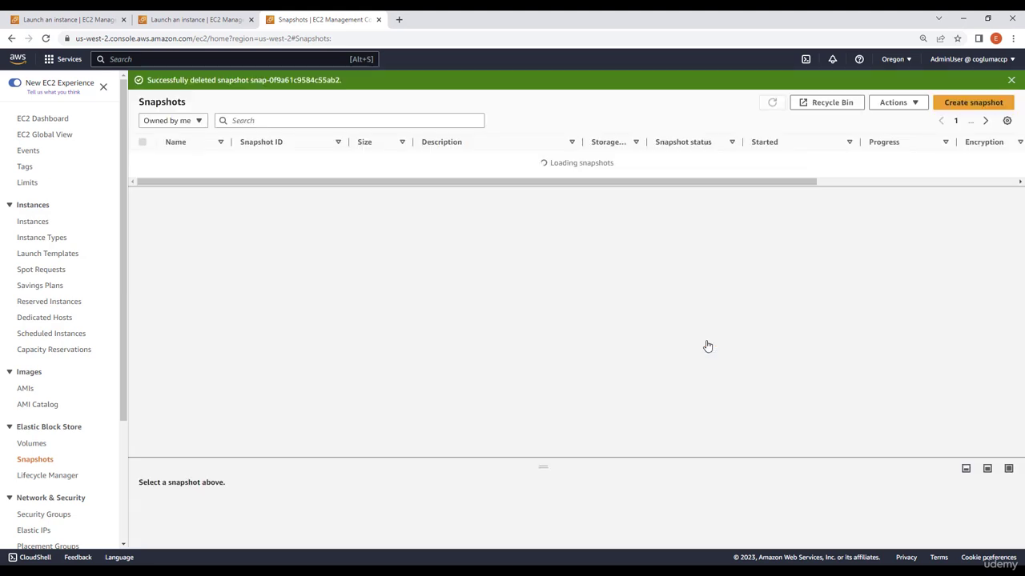
Review the Volumes list and the Instances list.
{"action": "left_click", "coordinate": [38, 450]}
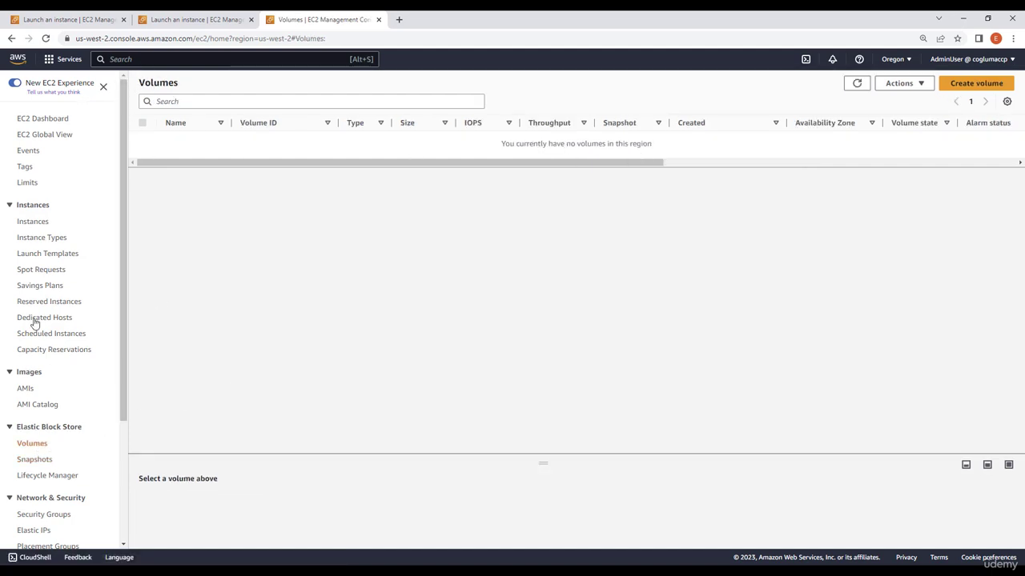
{"action": "left_click", "coordinate": [43, 225]}
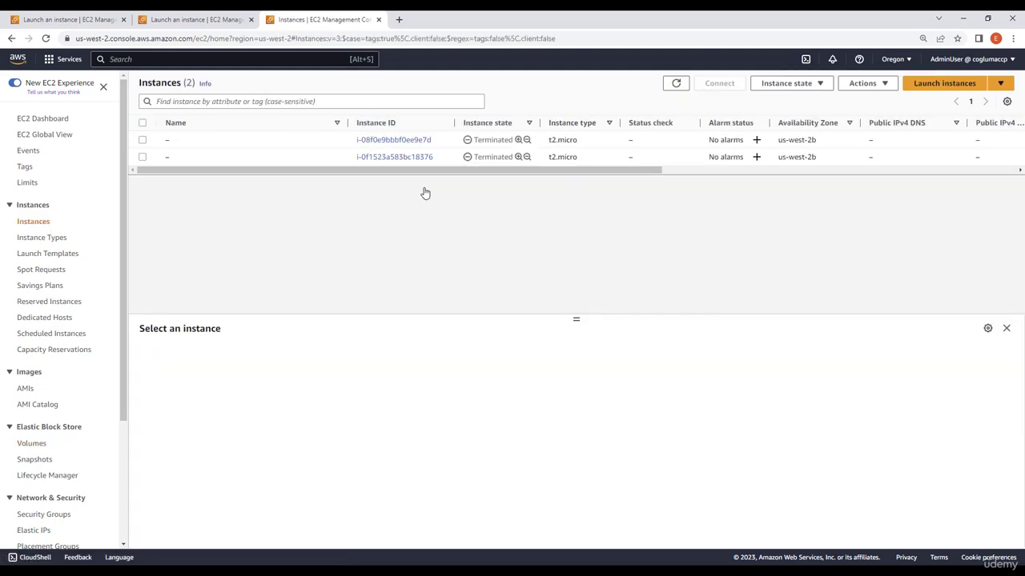